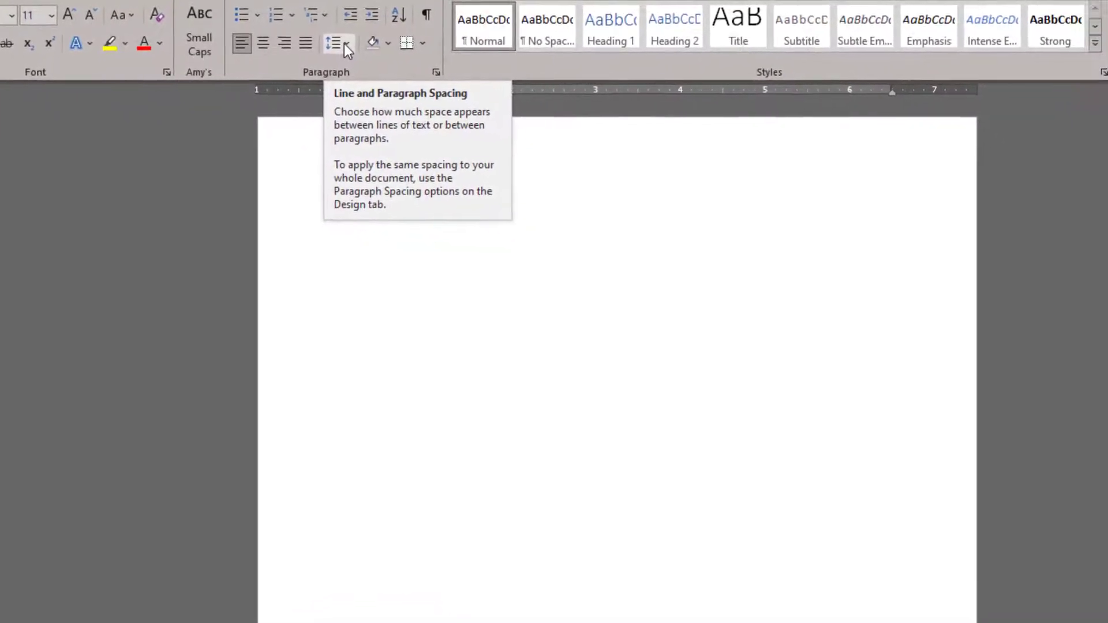
Step: Set the document to single line spacing, 0 pt after, with no extra space between same-style paragraphs
{"action": "left_click", "coordinate": [343, 44]}
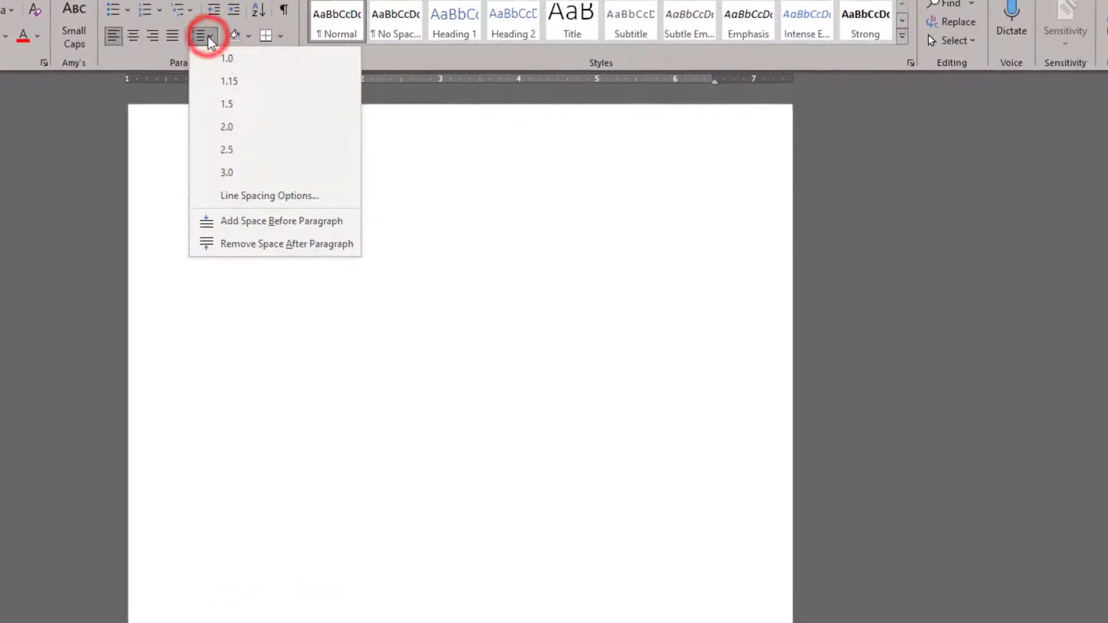
{"action": "left_click", "coordinate": [240, 194]}
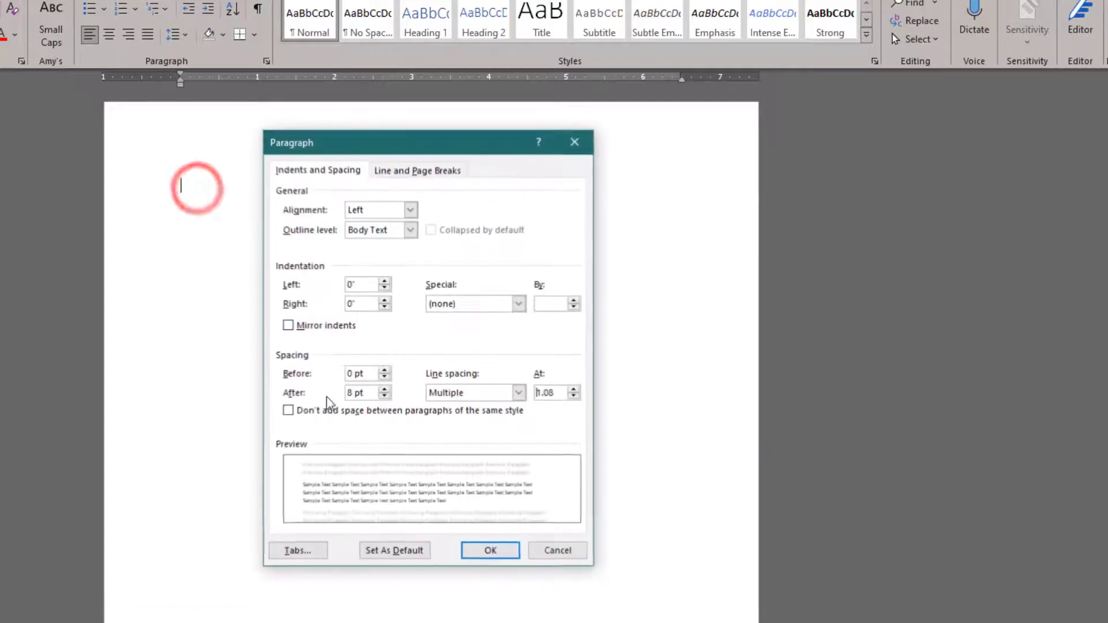
{"action": "left_click", "coordinate": [382, 397]}
{"action": "left_click", "coordinate": [467, 392]}
{"action": "left_click", "coordinate": [471, 407]}
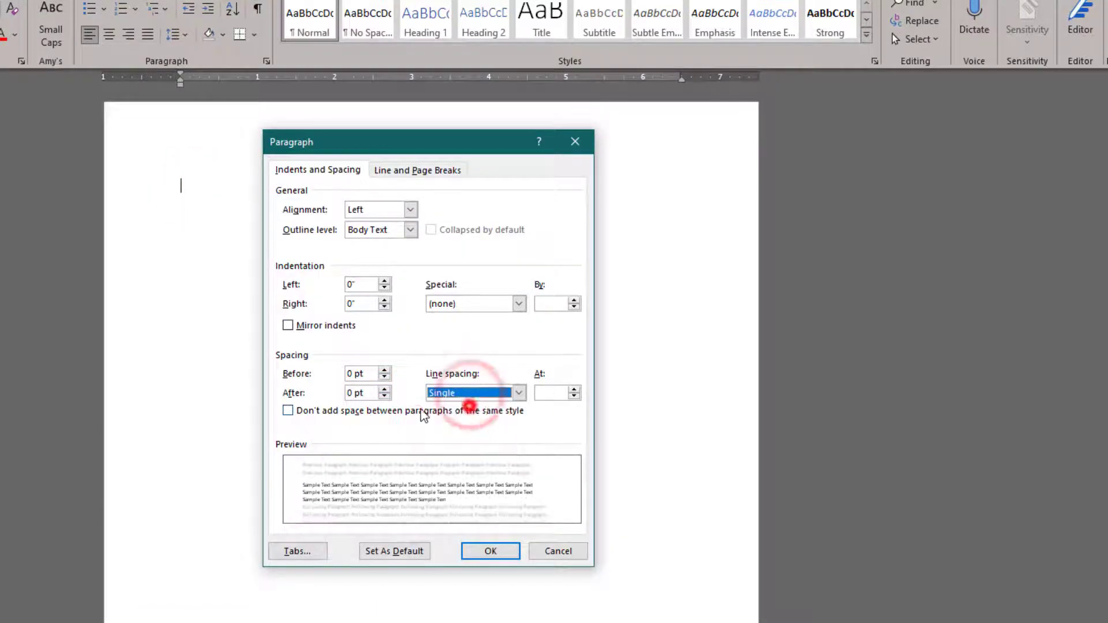
{"action": "left_click", "coordinate": [423, 411]}
{"action": "left_click", "coordinate": [491, 552]}
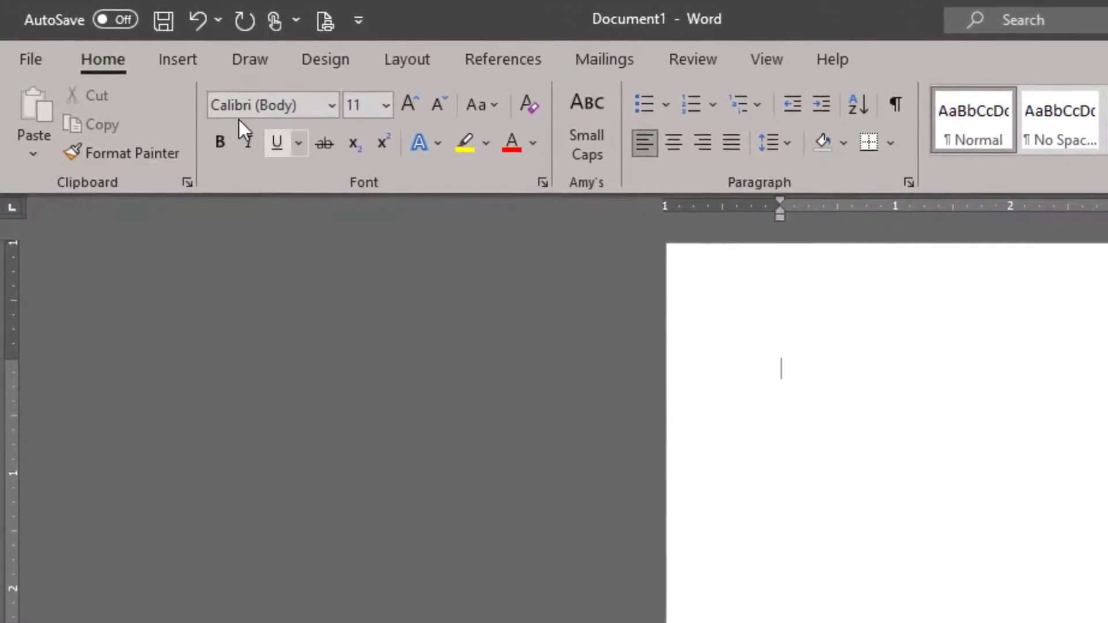
Step: Insert a Simple Text Box and type the resume owner's name over its placeholder
{"action": "left_click", "coordinate": [178, 59]}
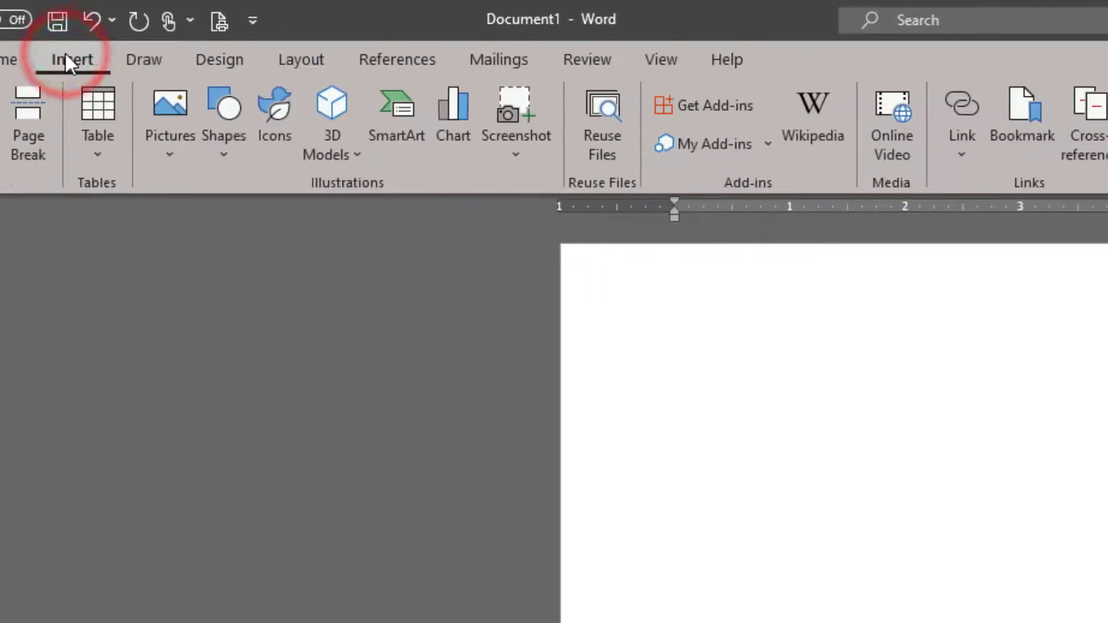
{"action": "left_click", "coordinate": [754, 158]}
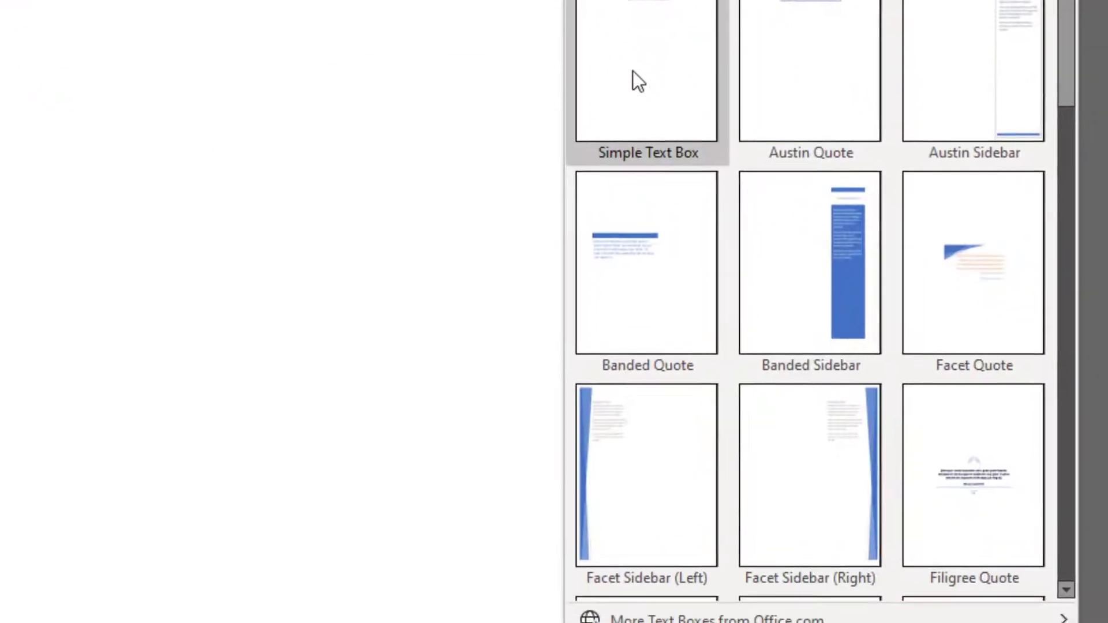
{"action": "left_click", "coordinate": [632, 57]}
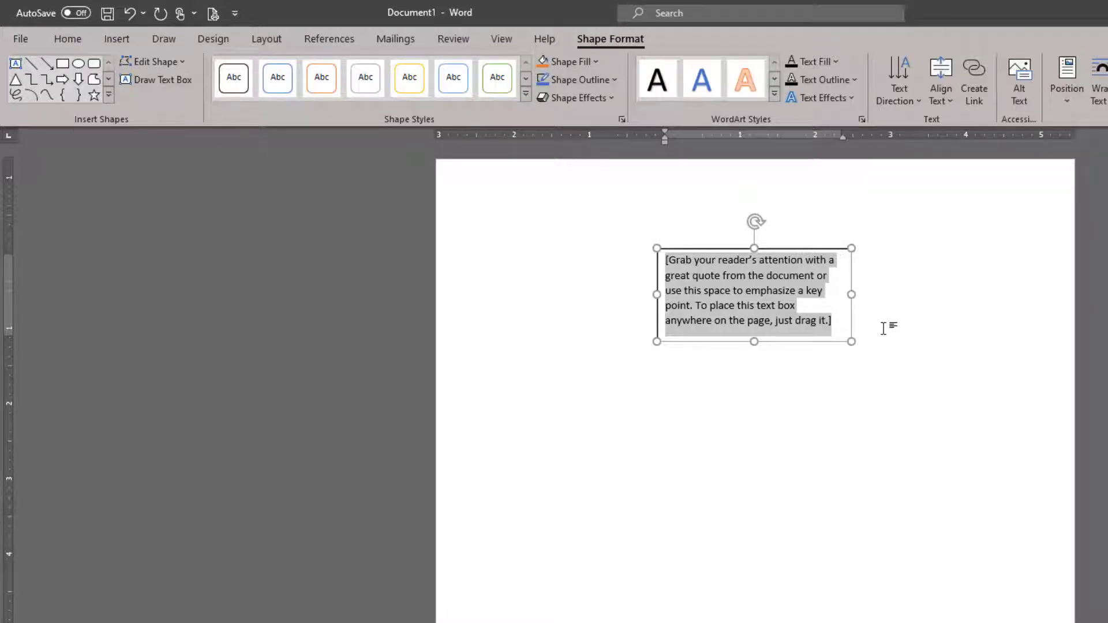
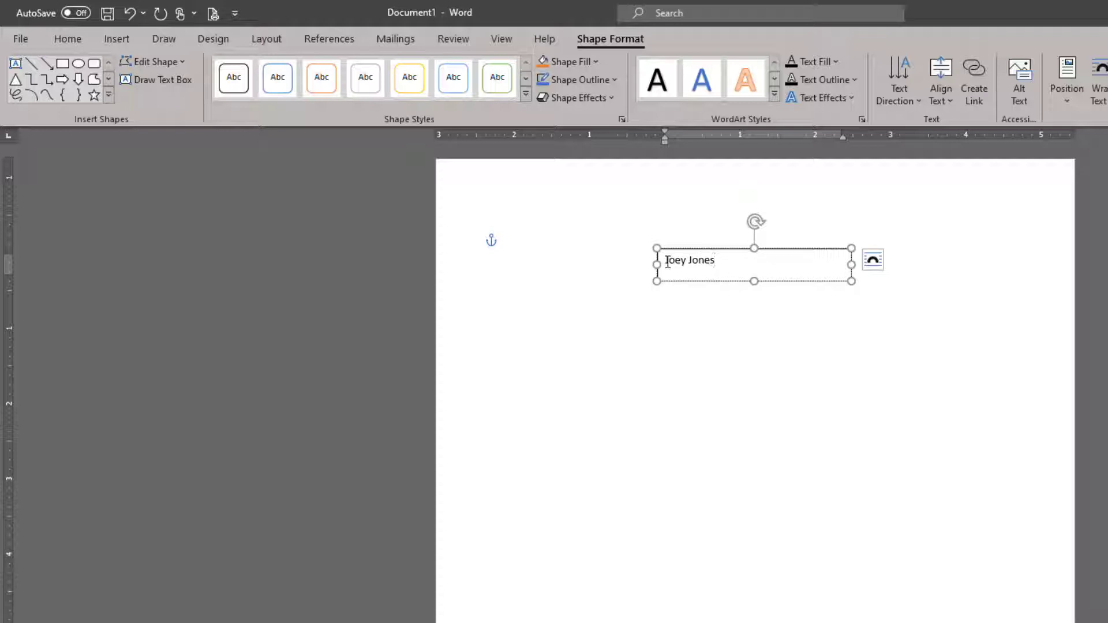
Step: Give the name line single spacing, 0 pt after, and no added space between same-style paragraphs
{"action": "triple_click", "coordinate": [667, 261]}
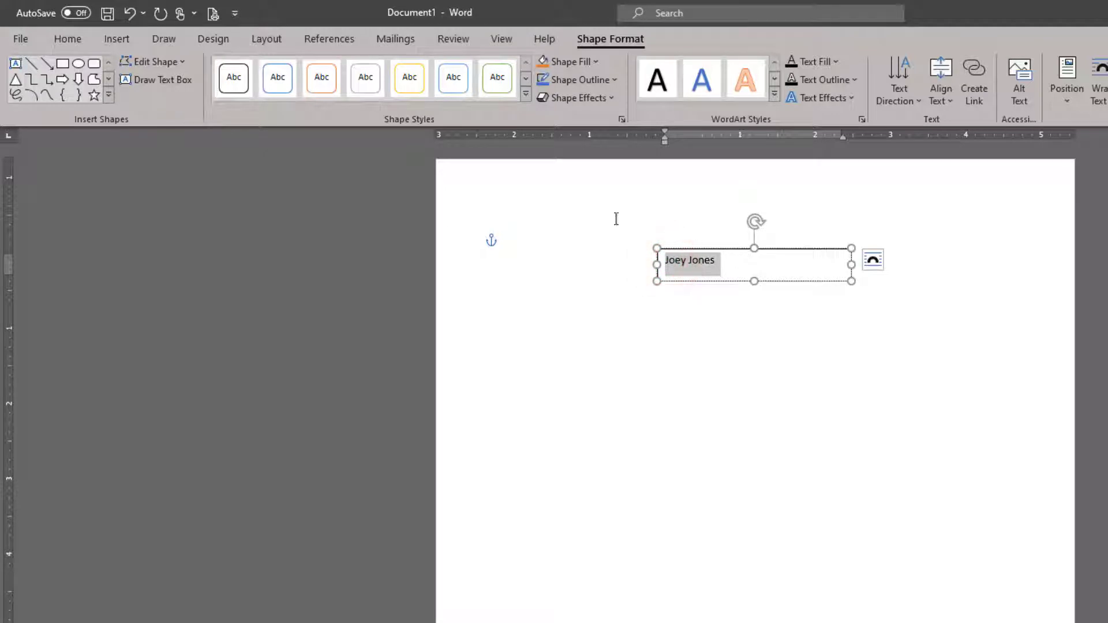
{"action": "left_click", "coordinate": [68, 39]}
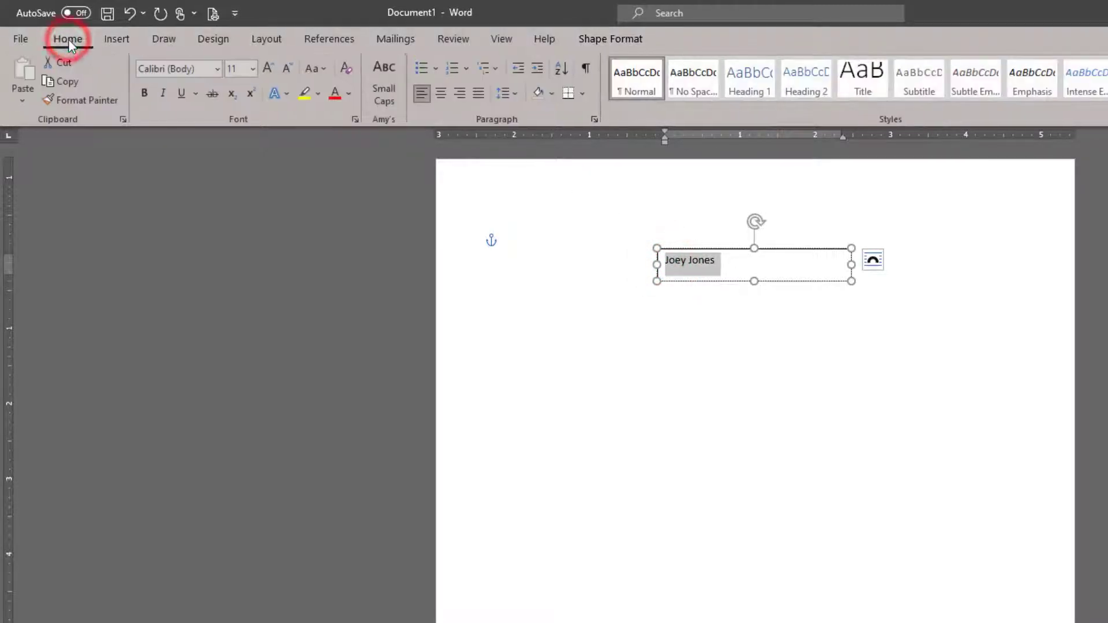
{"action": "left_click", "coordinate": [518, 96]}
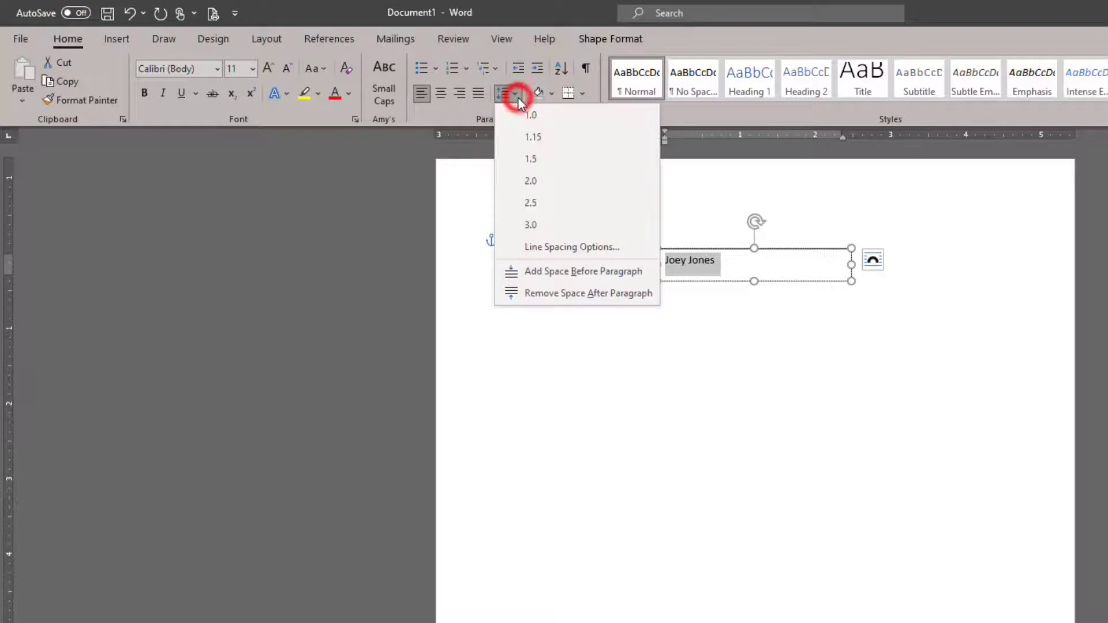
{"action": "left_click", "coordinate": [528, 248]}
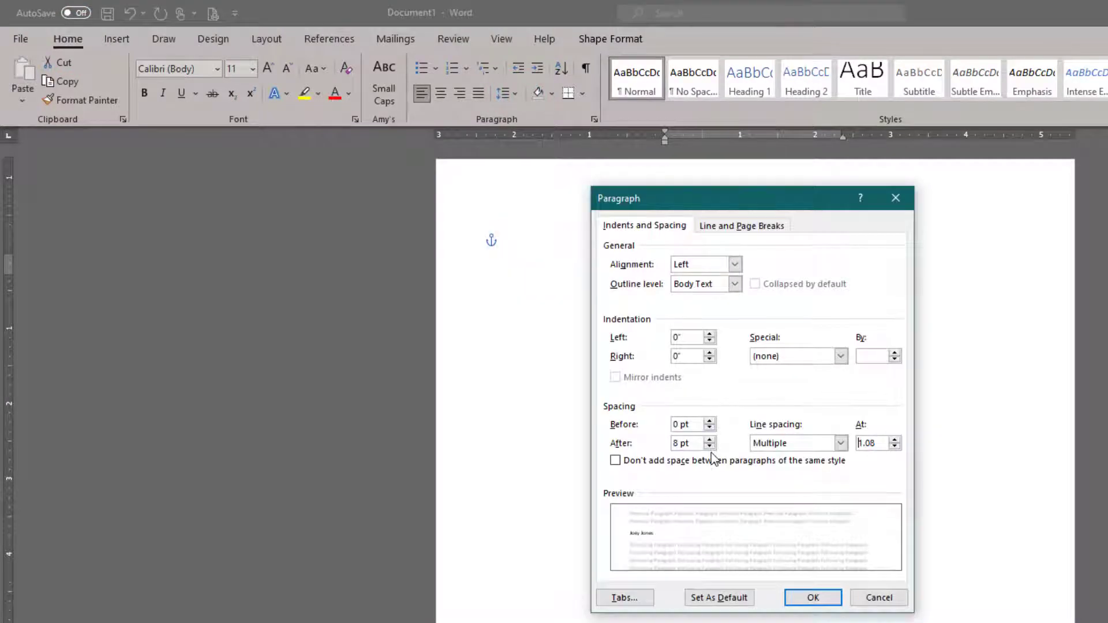
{"action": "left_click", "coordinate": [710, 447]}
{"action": "left_click", "coordinate": [711, 446]}
{"action": "left_click", "coordinate": [764, 444]}
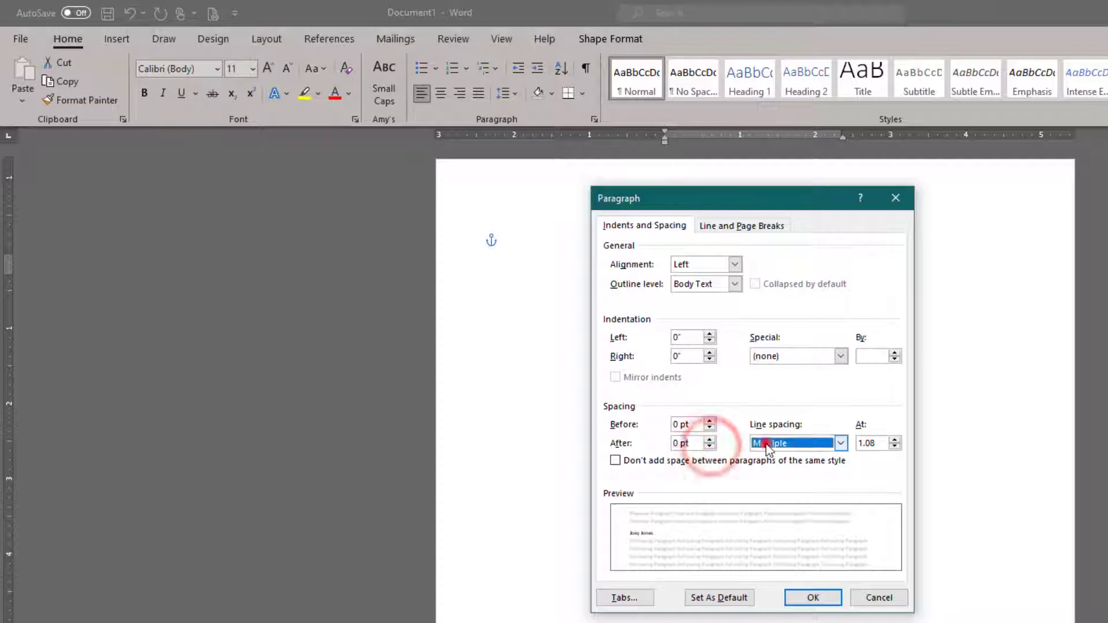
{"action": "left_click", "coordinate": [766, 457]}
{"action": "left_click", "coordinate": [737, 461]}
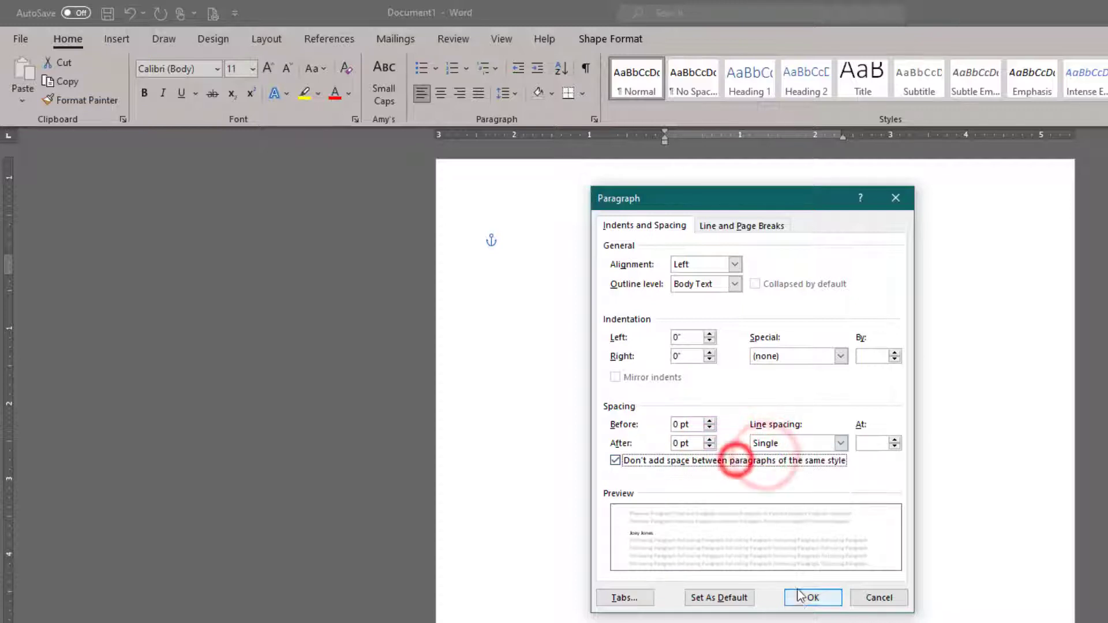
{"action": "left_click", "coordinate": [800, 598]}
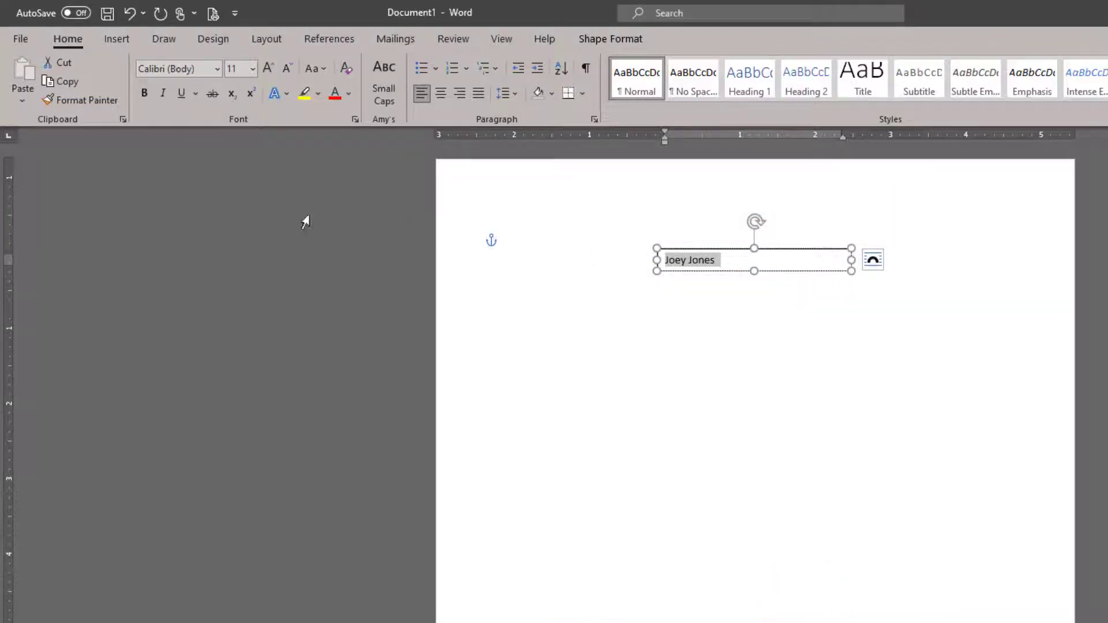
{"action": "left_click", "coordinate": [217, 70]}
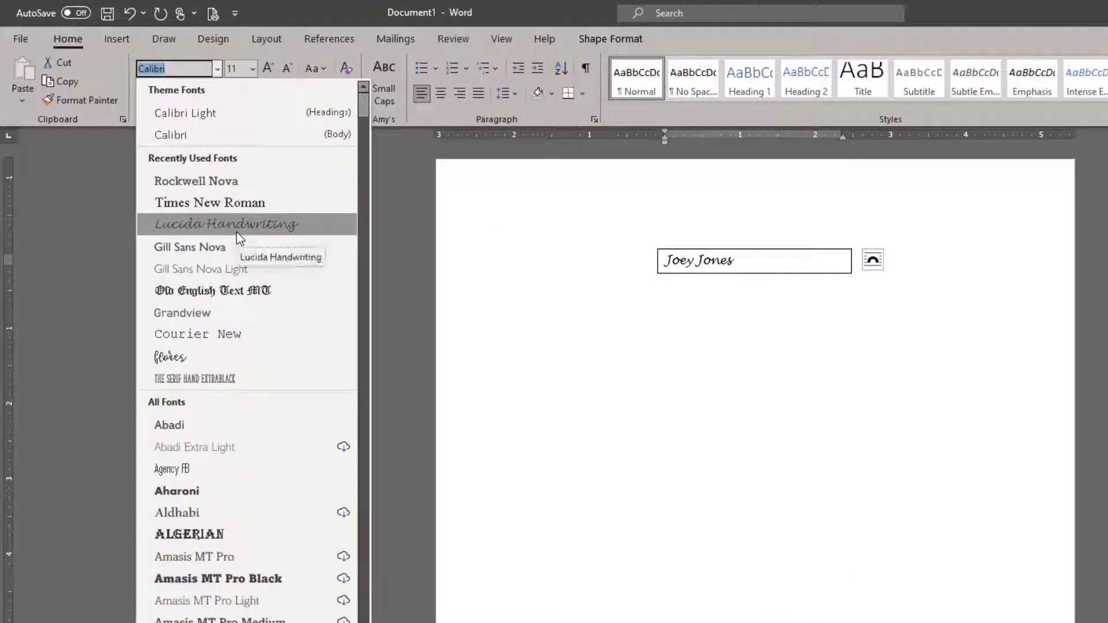
Step: Set the name in Lucida Handwriting, centre it, and drag the box narrower to fit the name
{"action": "left_click", "coordinate": [240, 233]}
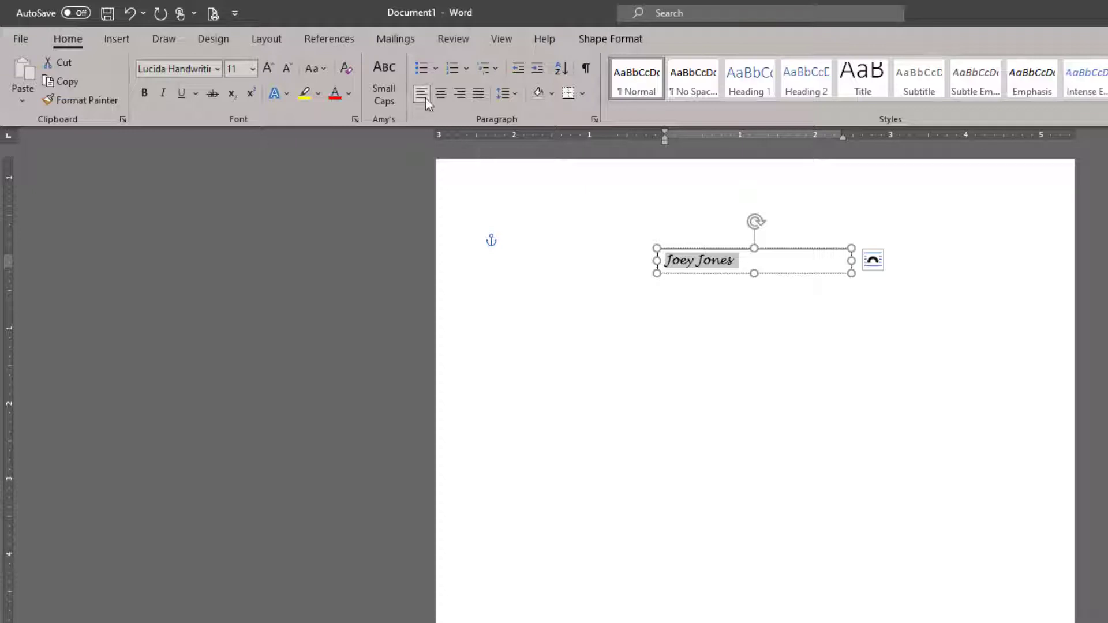
{"action": "left_click", "coordinate": [440, 94]}
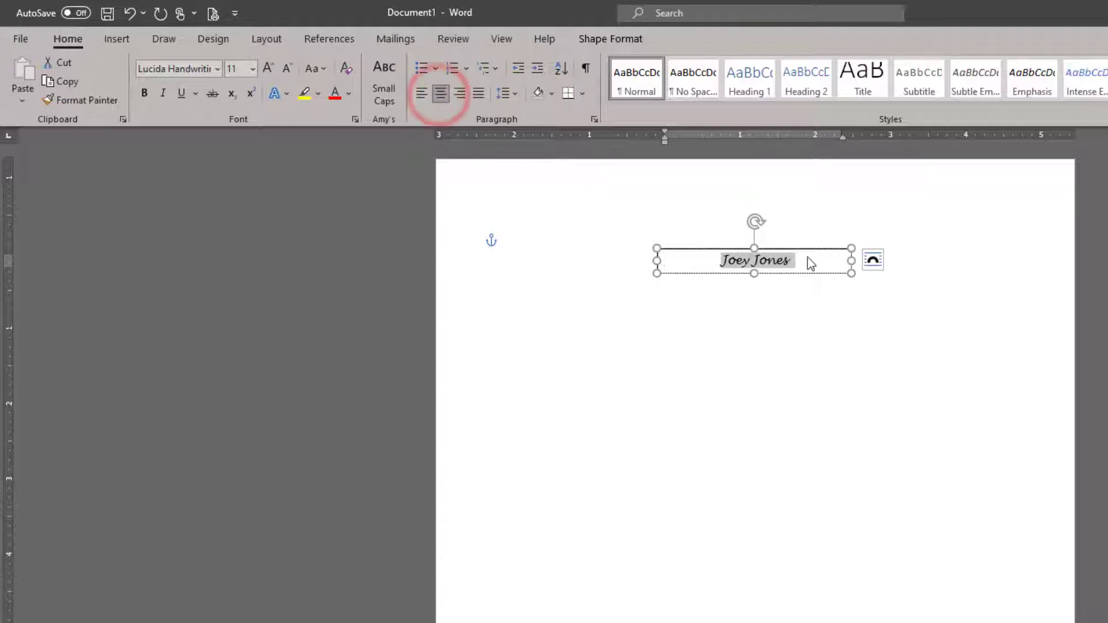
{"action": "left_click_drag", "start_coordinate": [851, 261], "coordinate": [775, 261]}
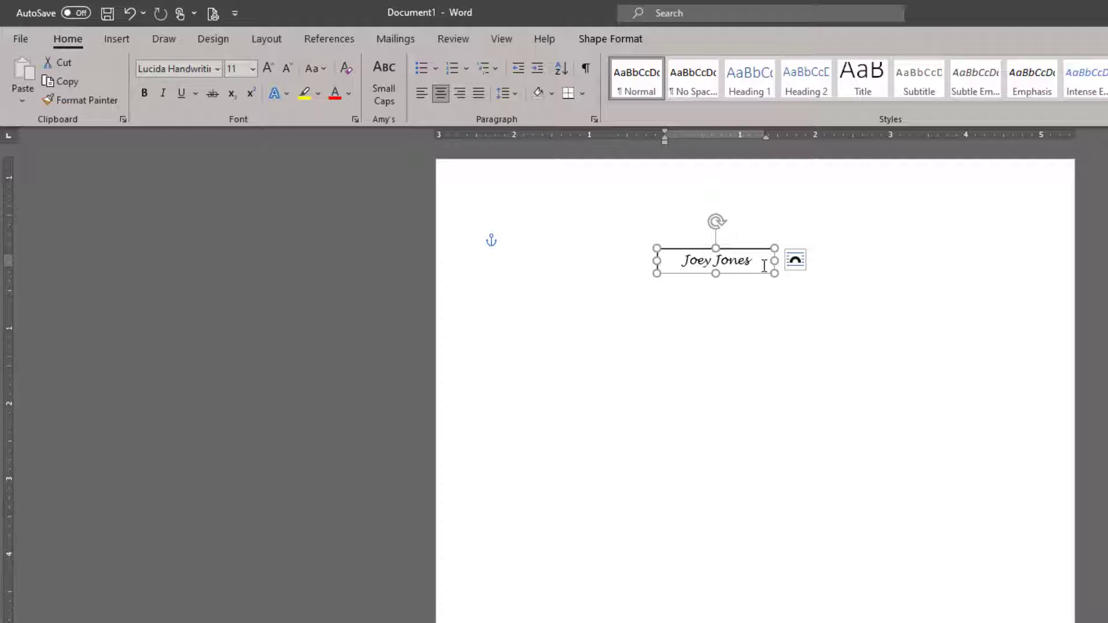
{"action": "left_click", "coordinate": [791, 426]}
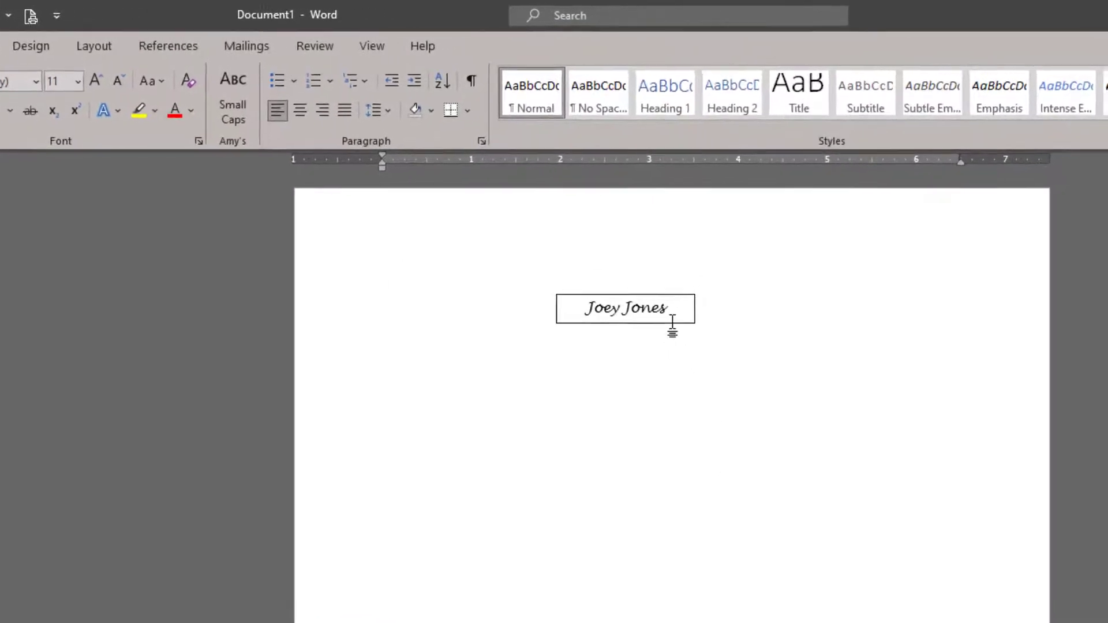
Step: Give the name box No Outline so its border disappears
{"action": "left_click", "coordinate": [719, 284]}
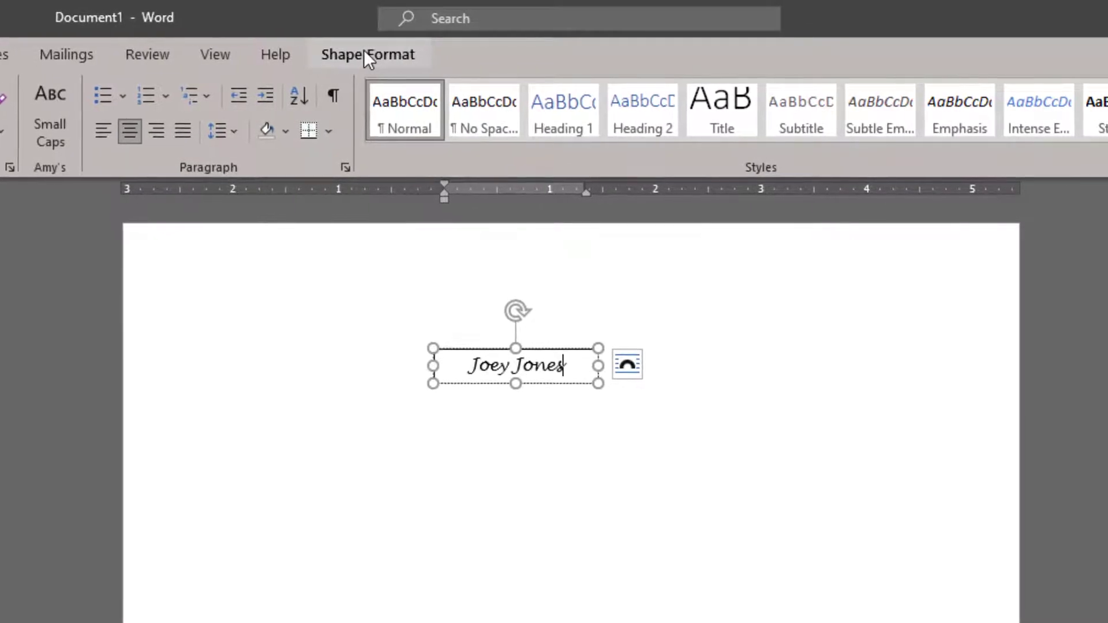
{"action": "left_click", "coordinate": [365, 52]}
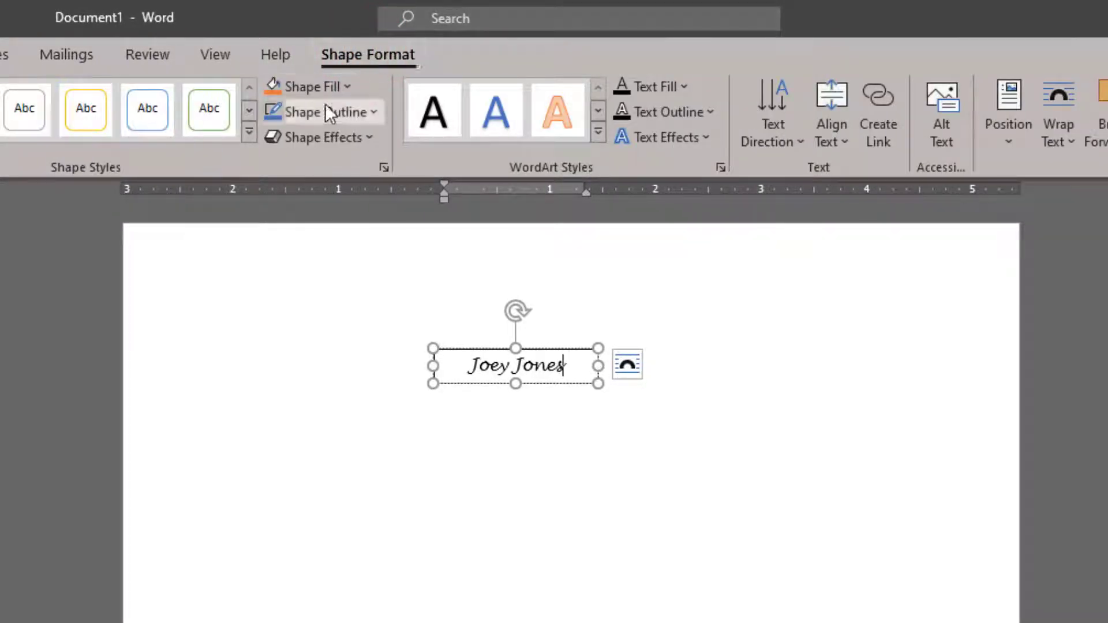
{"action": "left_click", "coordinate": [324, 105]}
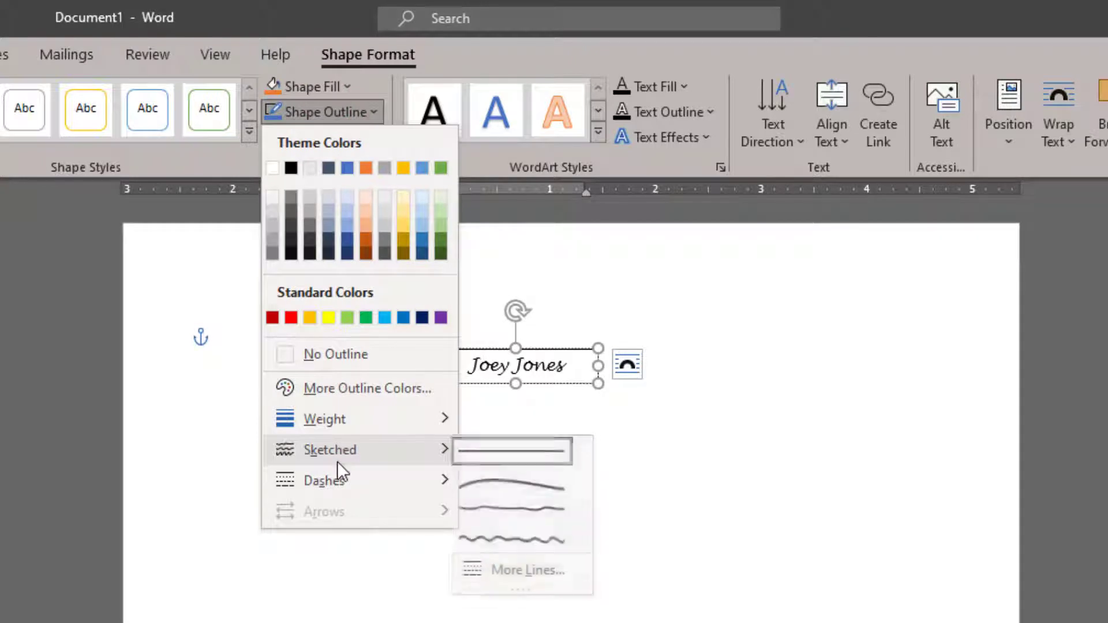
{"action": "left_click", "coordinate": [337, 351]}
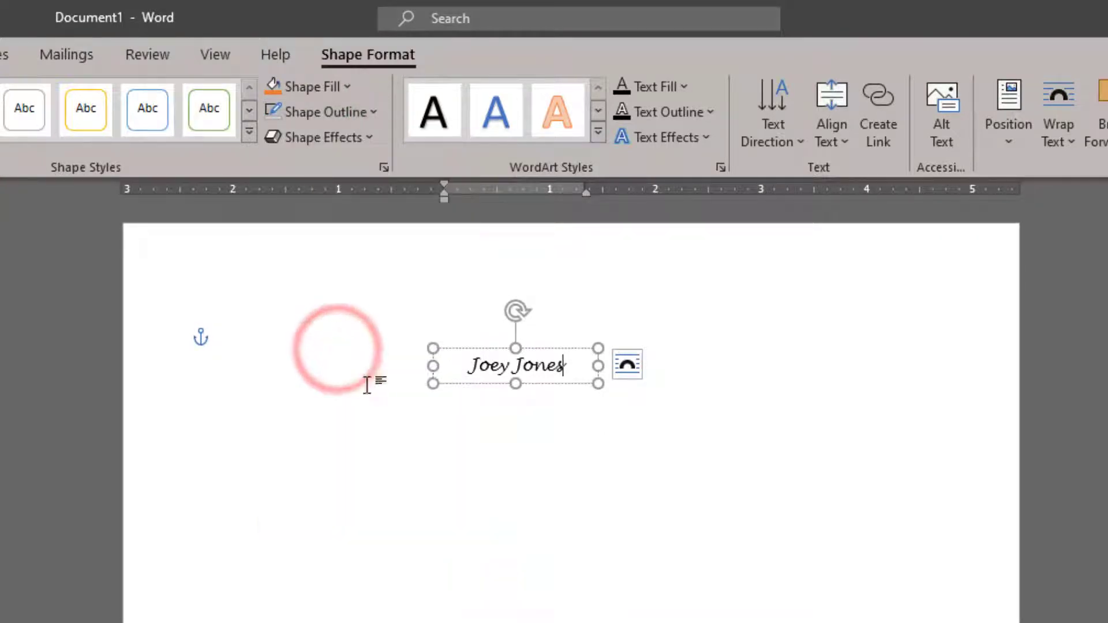
Step: Make the name box float In Front of Text and move it lower on the page
{"action": "left_click", "coordinate": [628, 366]}
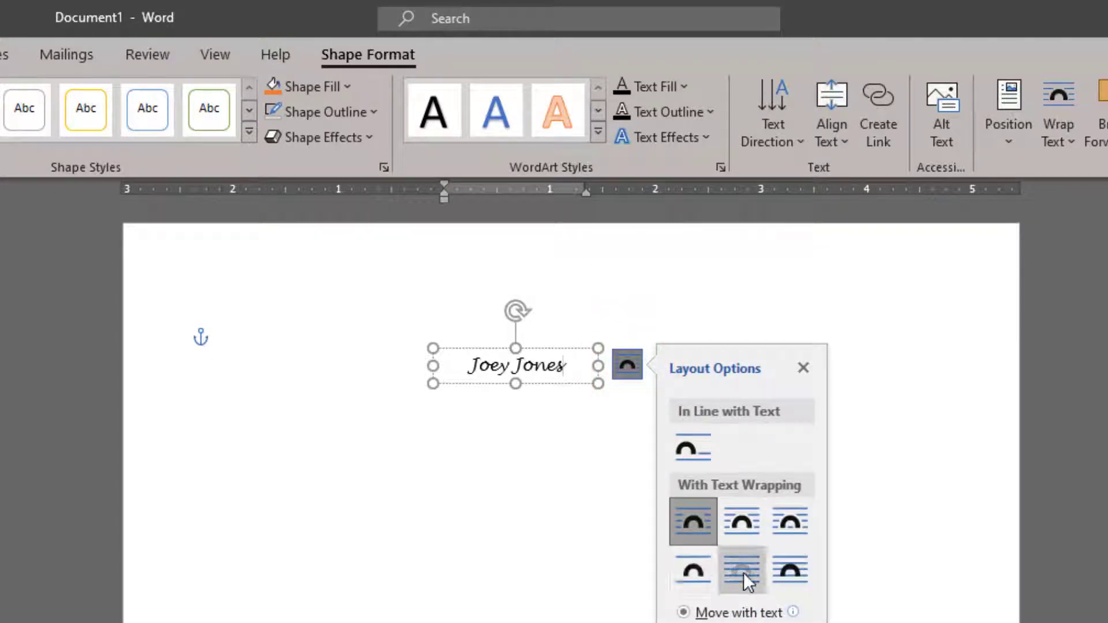
{"action": "left_click", "coordinate": [788, 572]}
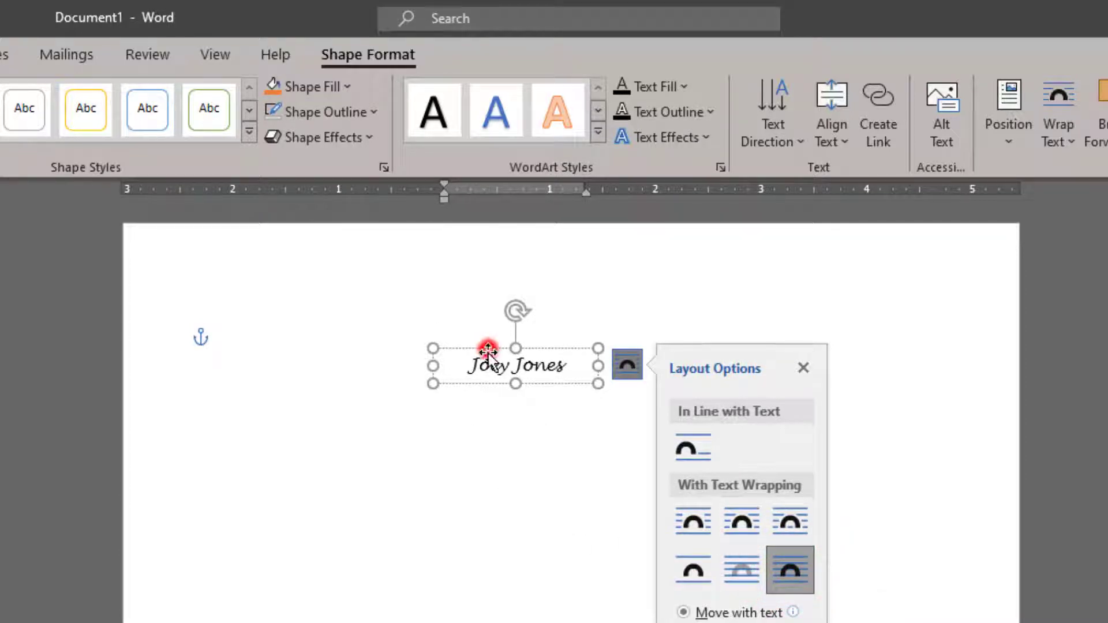
{"action": "left_click_drag", "start_coordinate": [487, 350], "coordinate": [533, 447]}
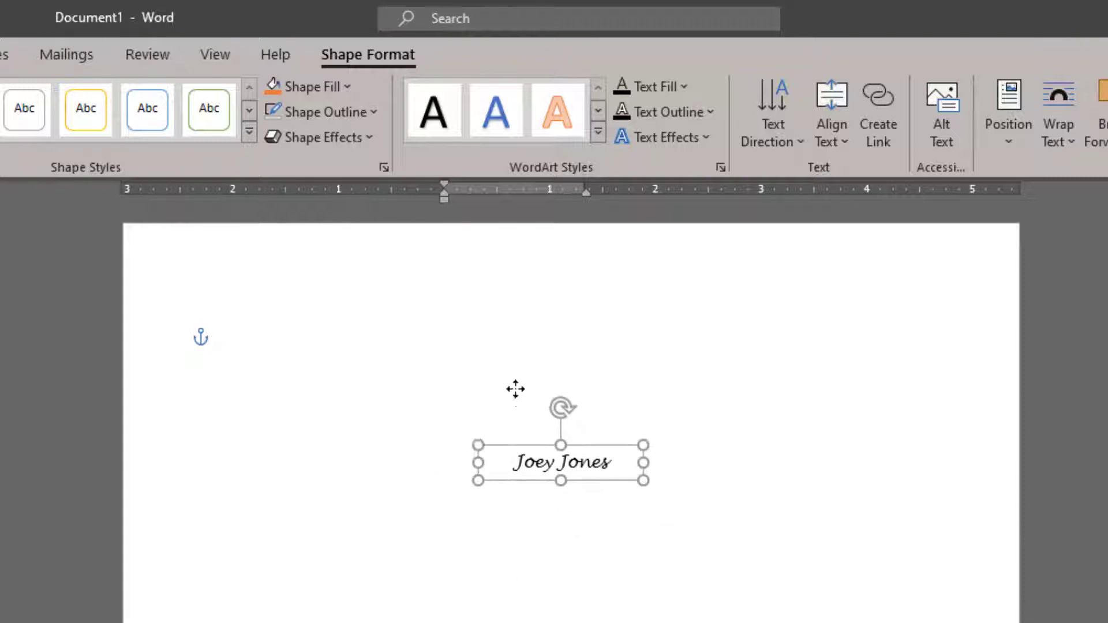
{"action": "left_click_drag", "start_coordinate": [516, 389], "coordinate": [523, 494]}
{"action": "left_click", "coordinate": [423, 321]}
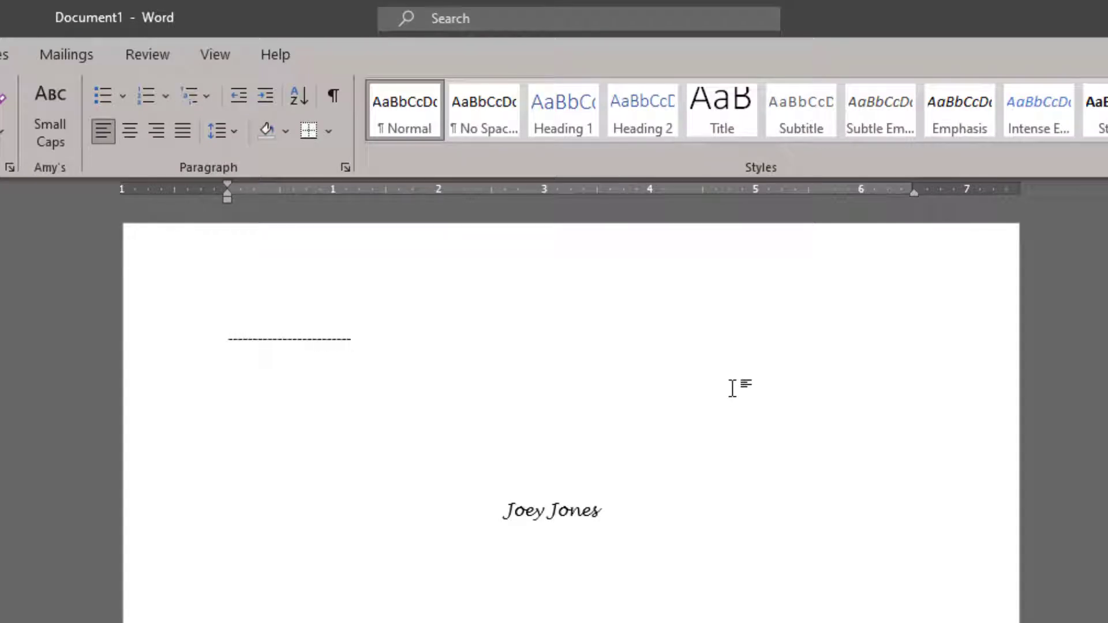
Step: Undo the single dashed border and type a row of = signs to create a double border line
{"action": "key", "text": "Return"}
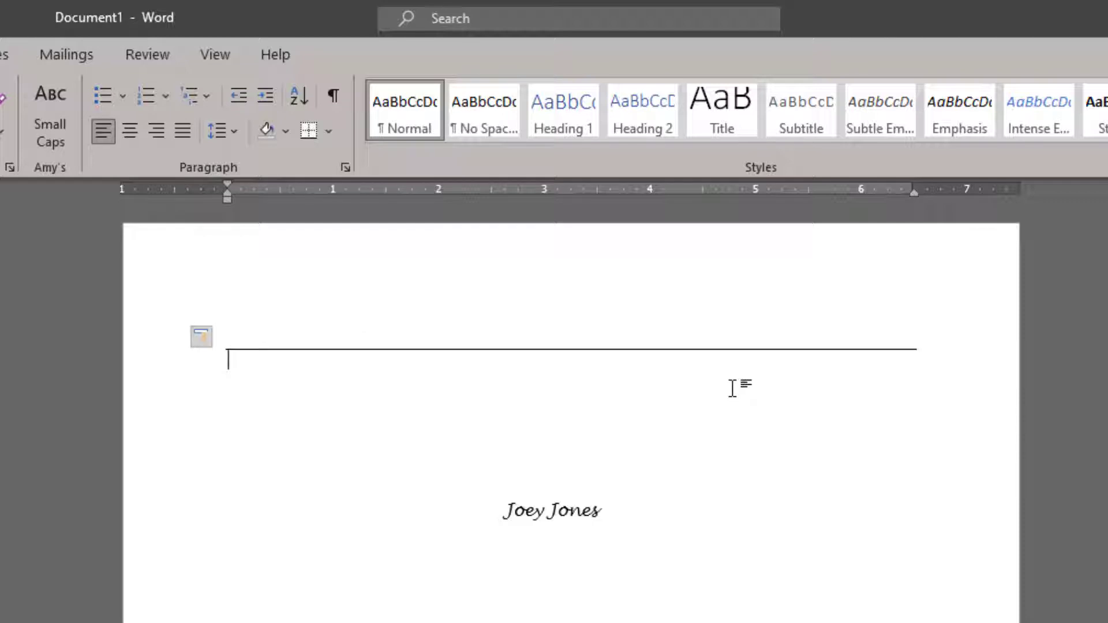
{"action": "key", "text": "ctrl+z"}
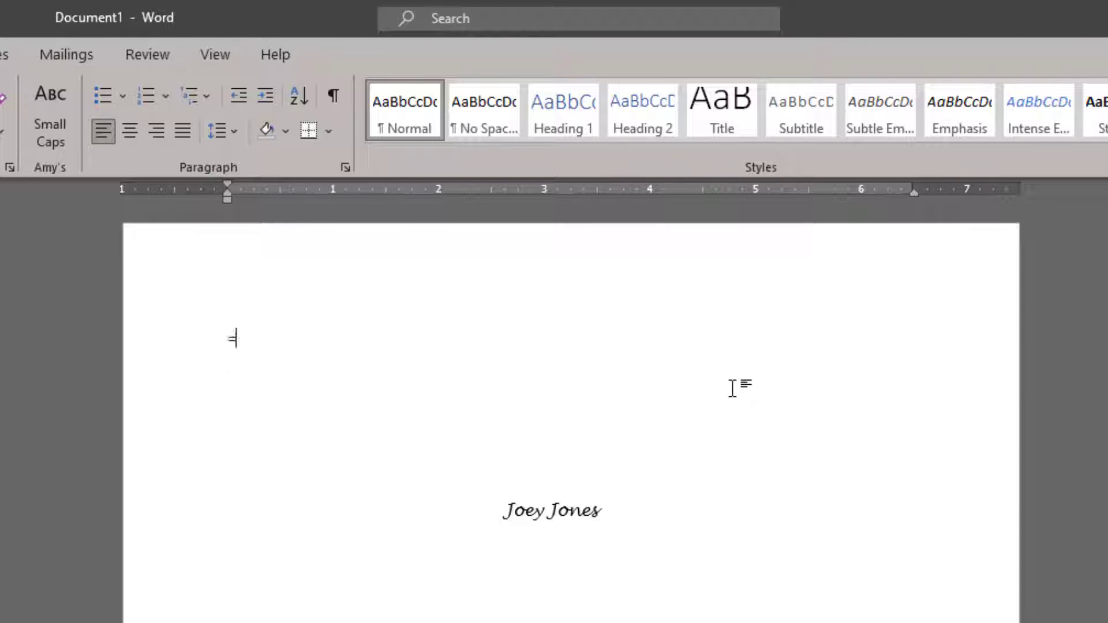
{"action": "type", "text": "============================="}
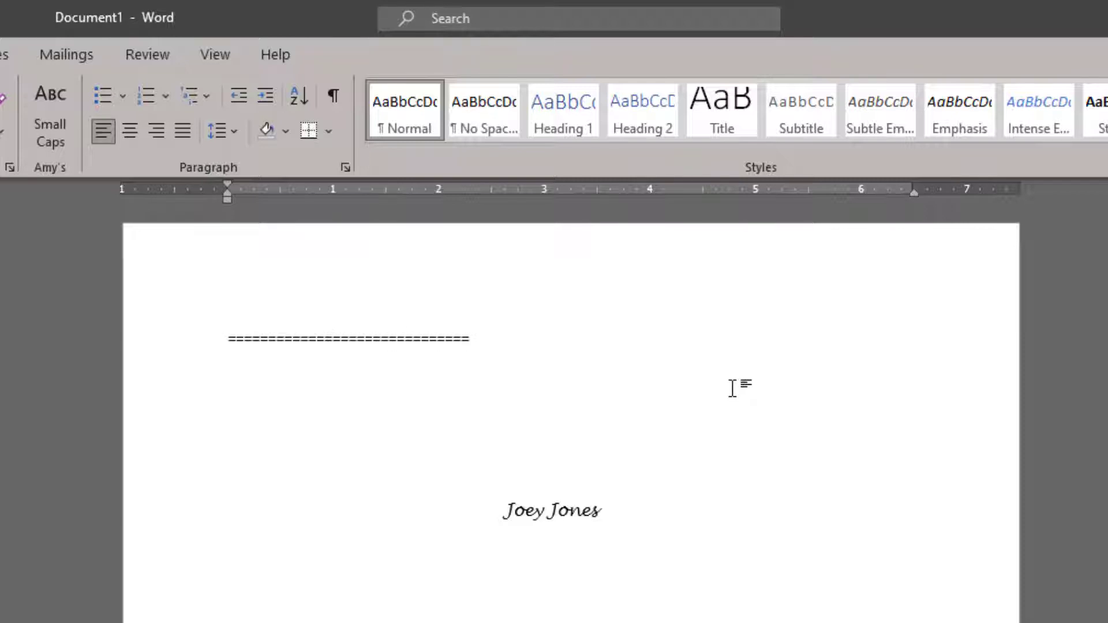
{"action": "key", "text": "Return"}
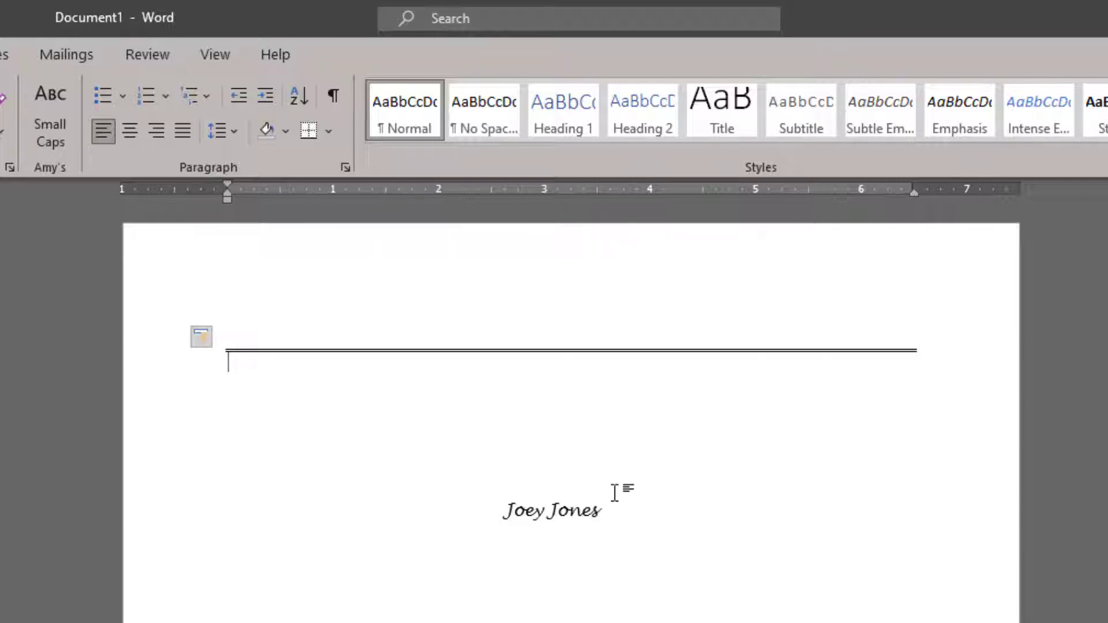
{"action": "left_click", "coordinate": [563, 505]}
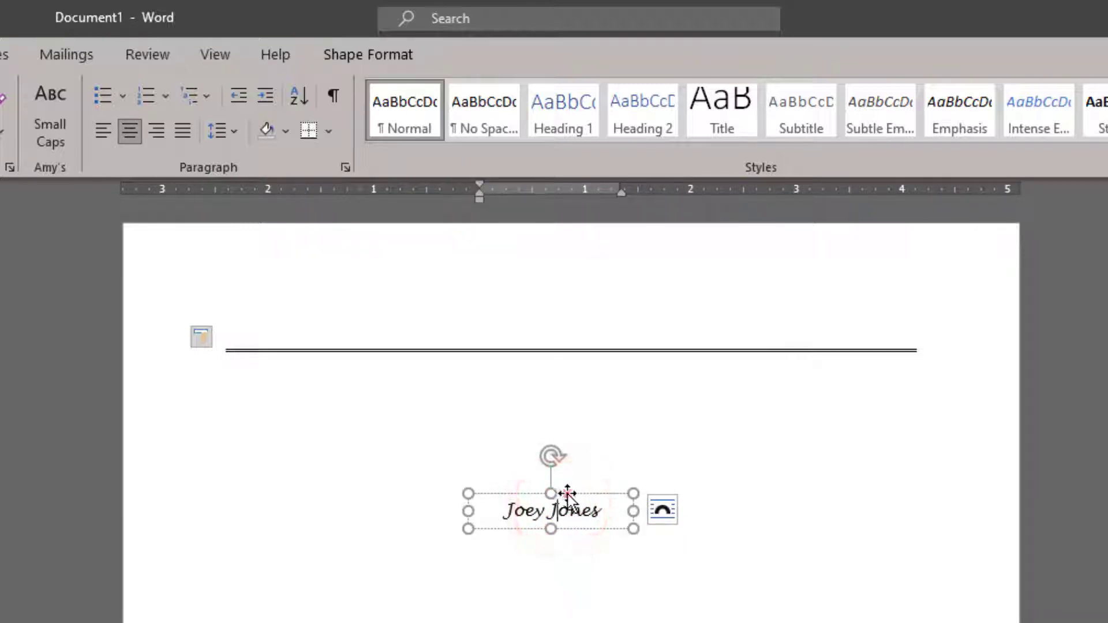
Step: Move the name box onto the double border and Align Center it horizontally on the page
{"action": "left_click_drag", "start_coordinate": [566, 495], "coordinate": [576, 333]}
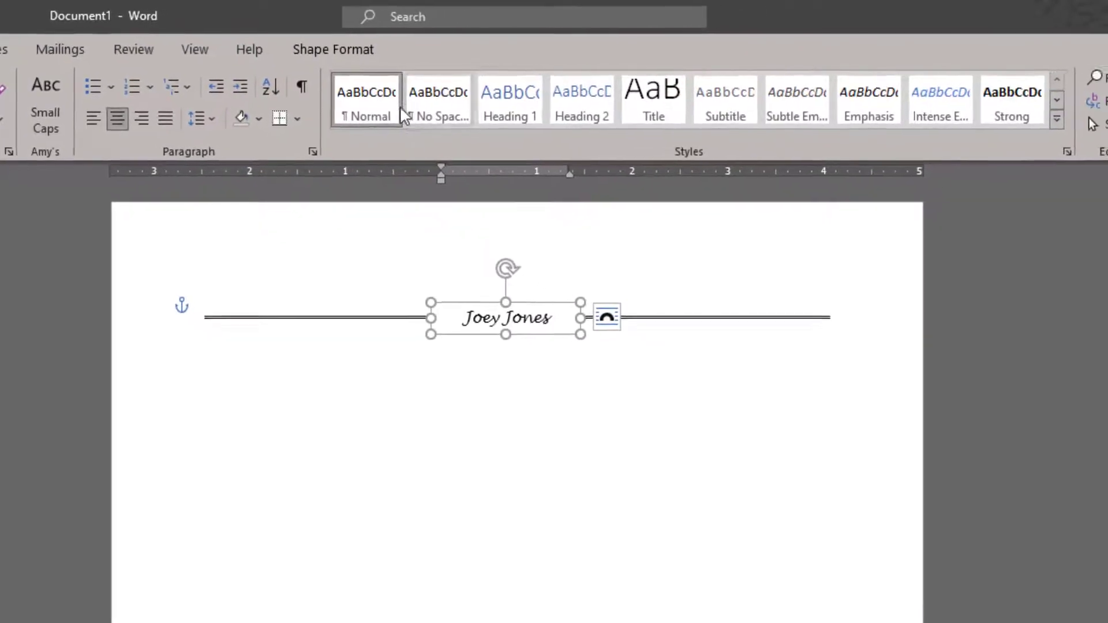
{"action": "left_click", "coordinate": [338, 49]}
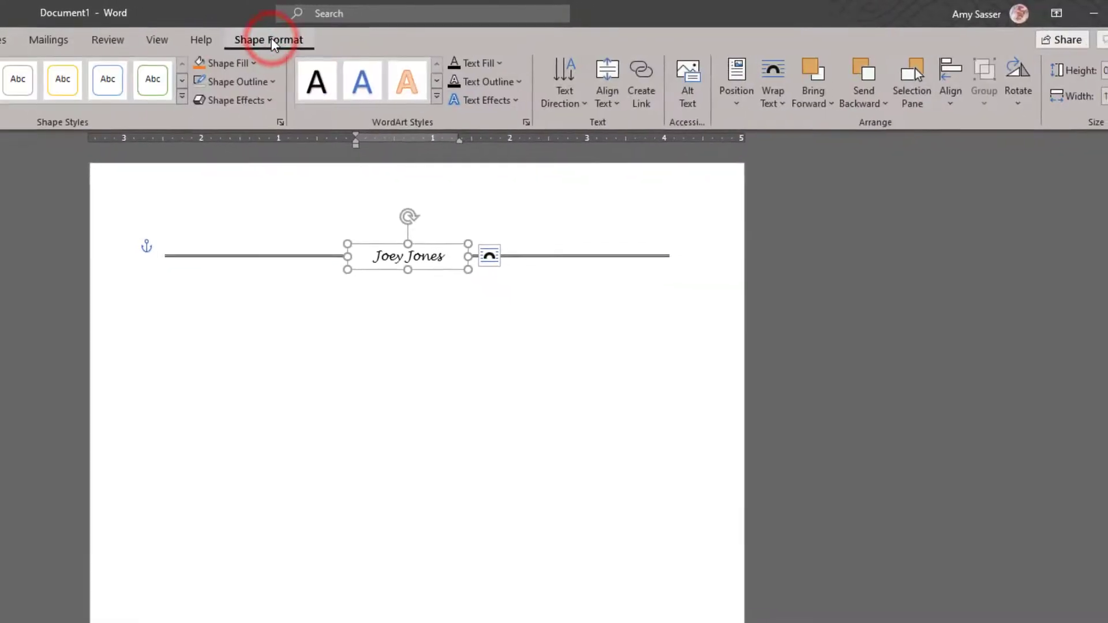
{"action": "left_click", "coordinate": [924, 80]}
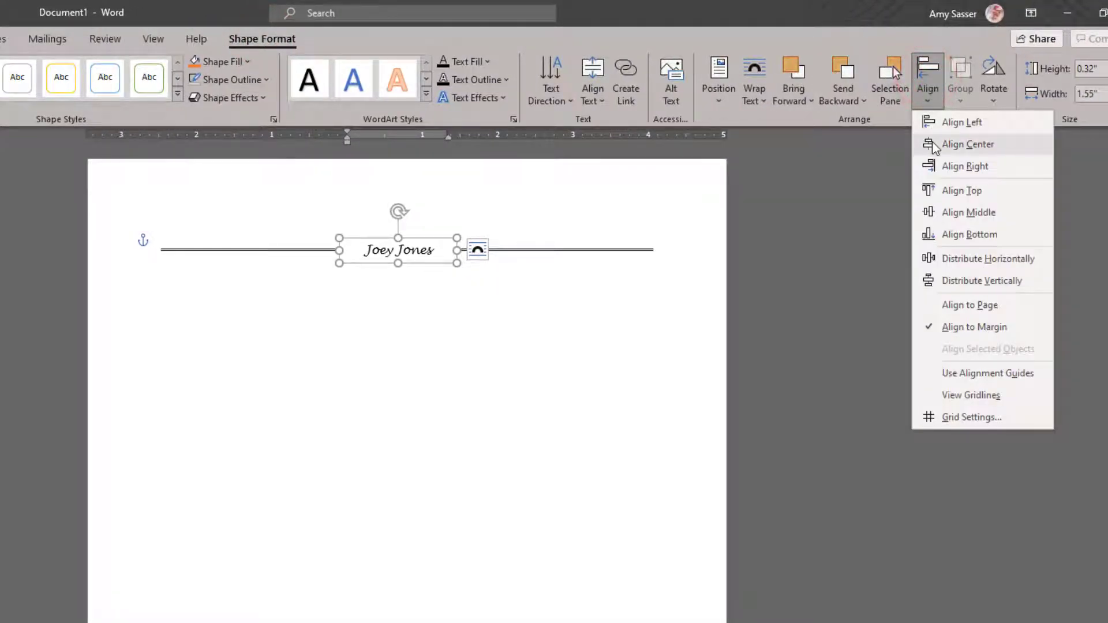
{"action": "left_click", "coordinate": [930, 144]}
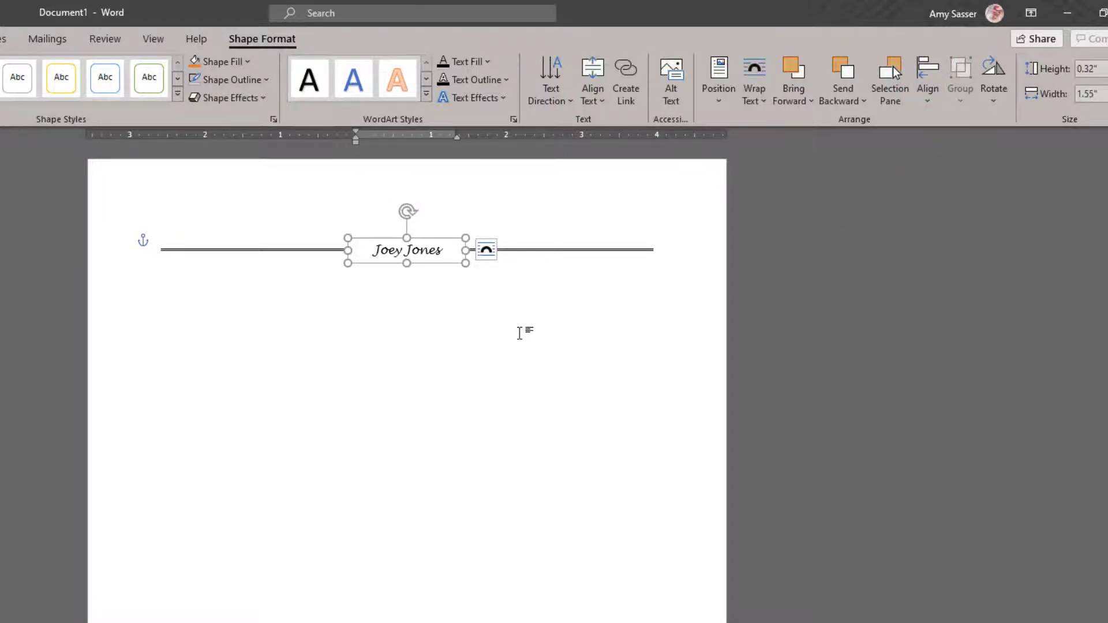
{"action": "left_click", "coordinate": [534, 317]}
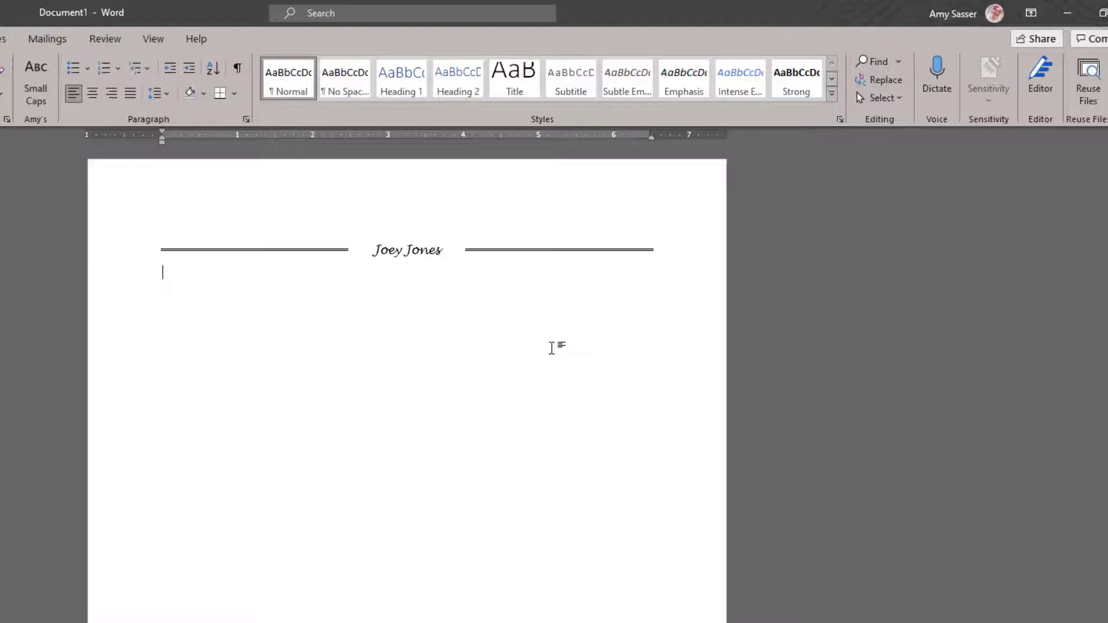
Step: Type the contact line with street address, city/state/ZIP, phone number and e-mail separated by | bars
{"action": "type", "text": "1234 Jones Ave.  |  Pasad"}
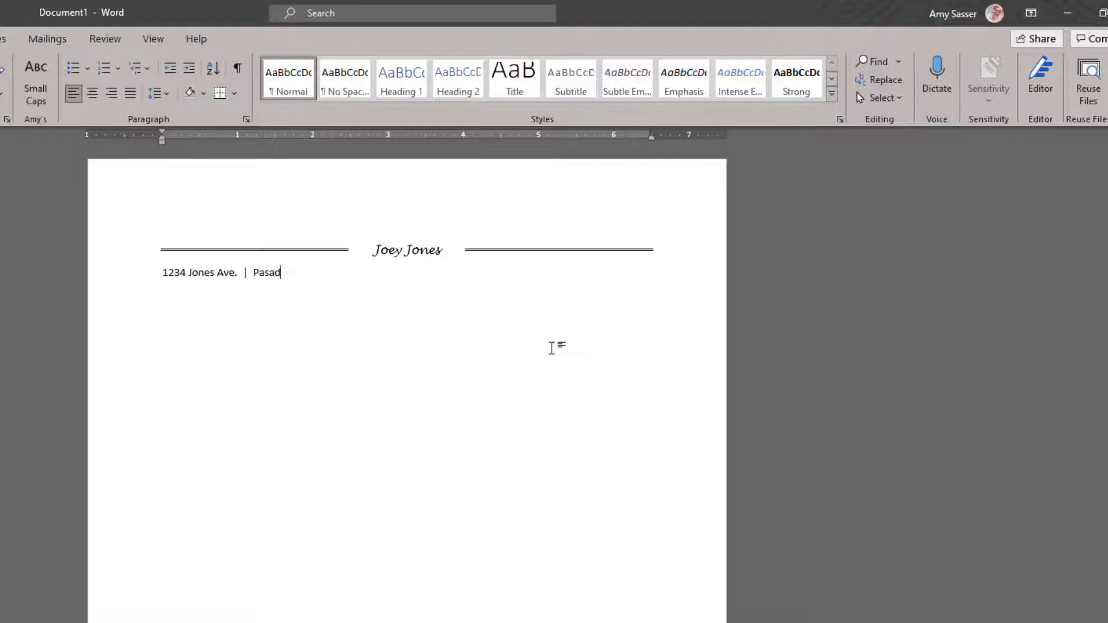
{"action": "type", "text": "ena, TX  77505  |  (832"}
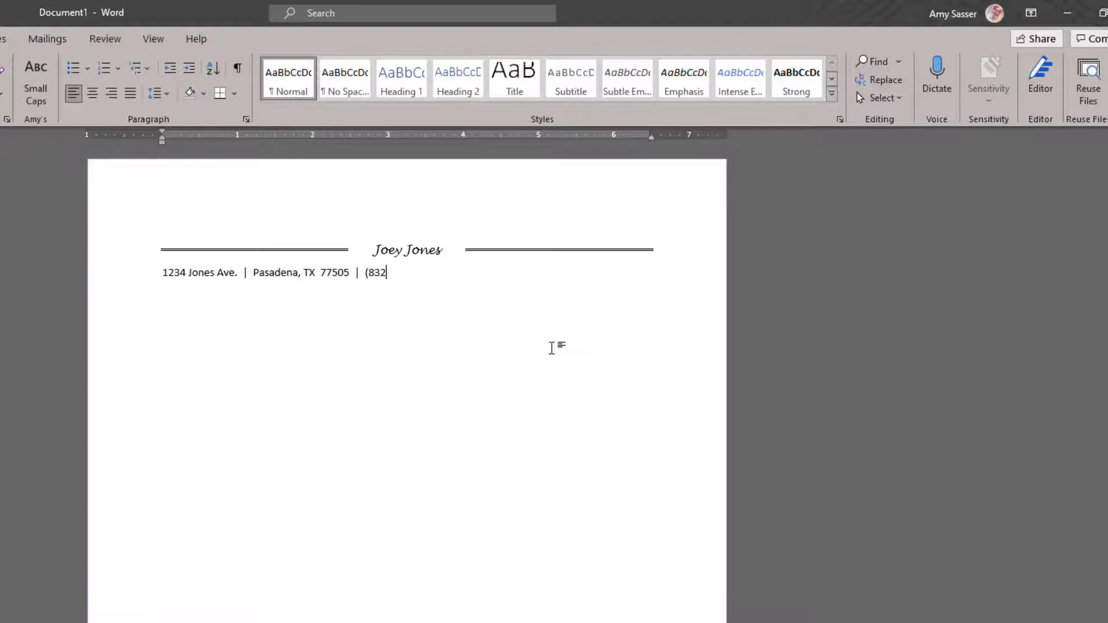
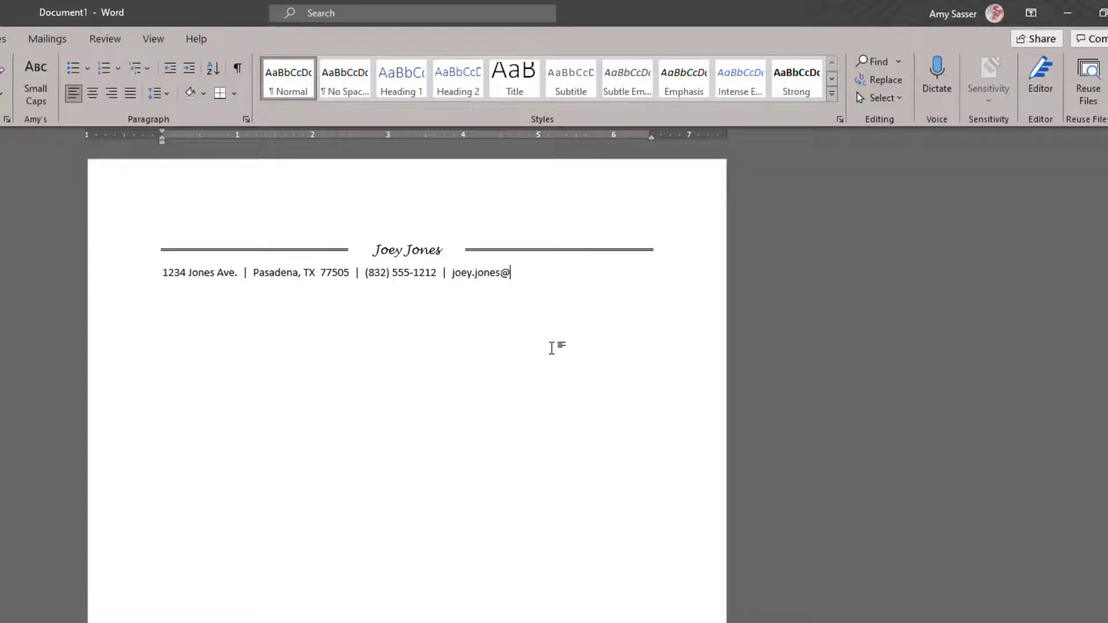
Step: Centre the contact line on the page, ignoring the grammar suggestion on the city name
{"action": "left_click", "coordinate": [121, 272]}
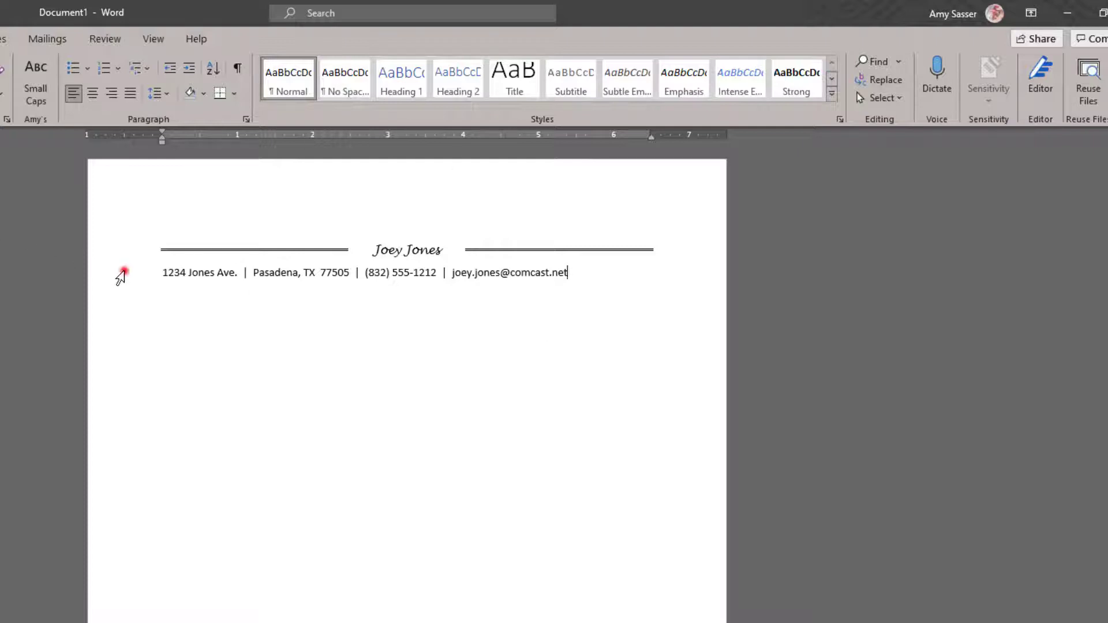
{"action": "left_click", "coordinate": [92, 95]}
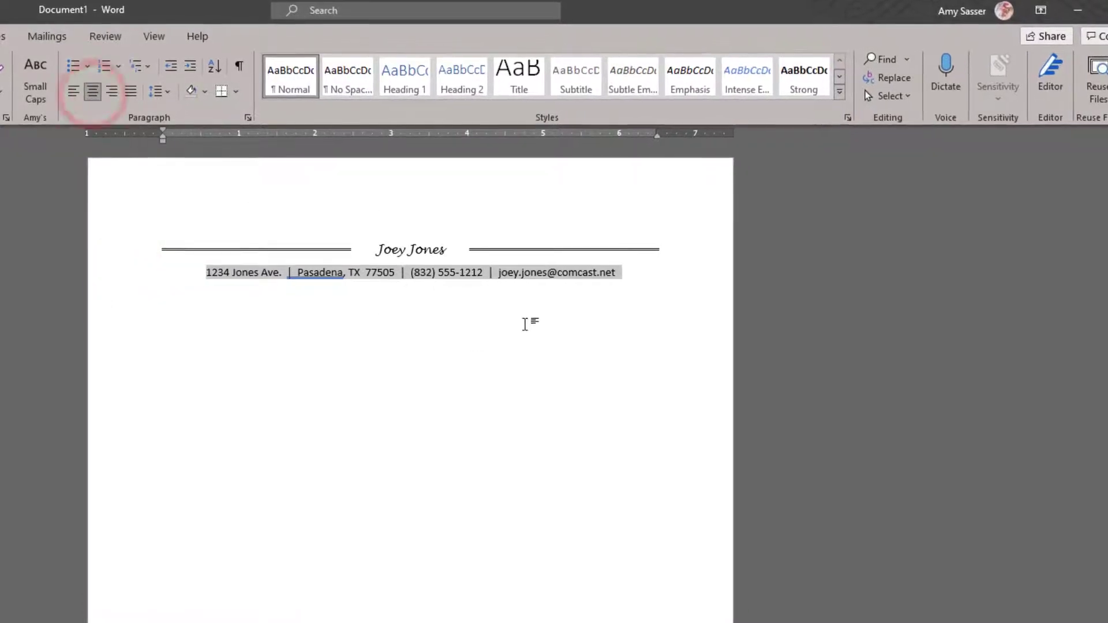
{"action": "left_click", "coordinate": [644, 283]}
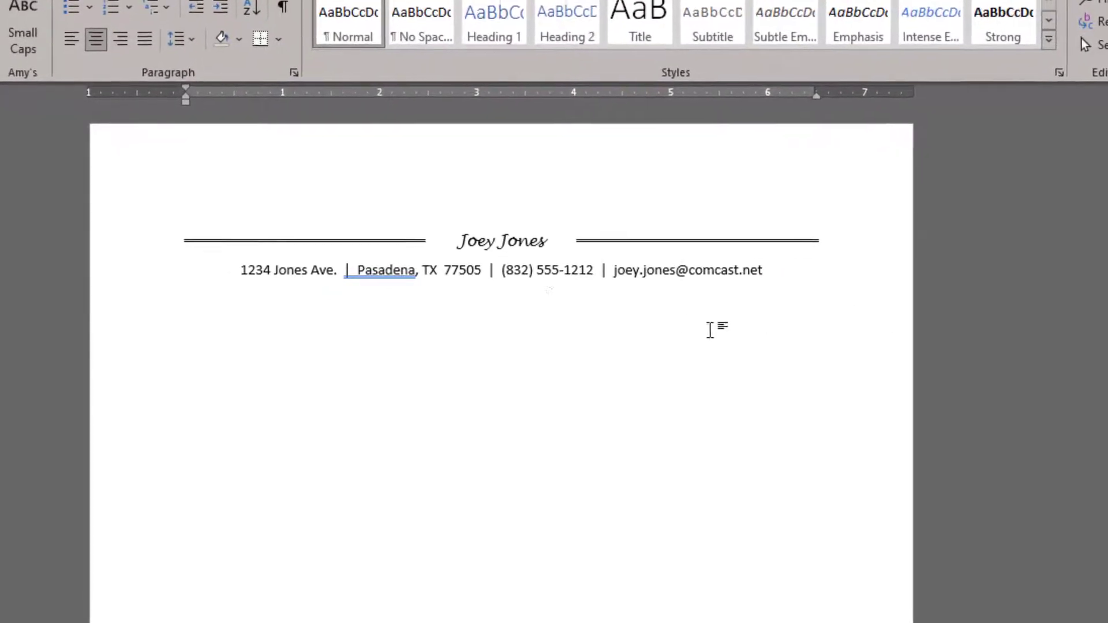
{"action": "right_click", "coordinate": [405, 275]}
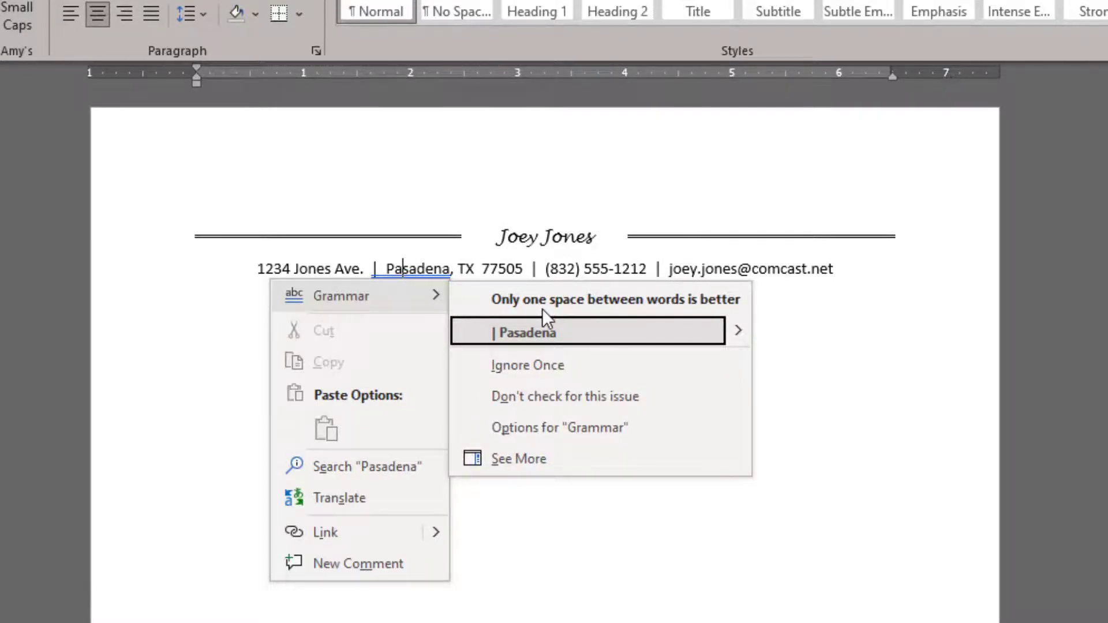
{"action": "left_click", "coordinate": [919, 307]}
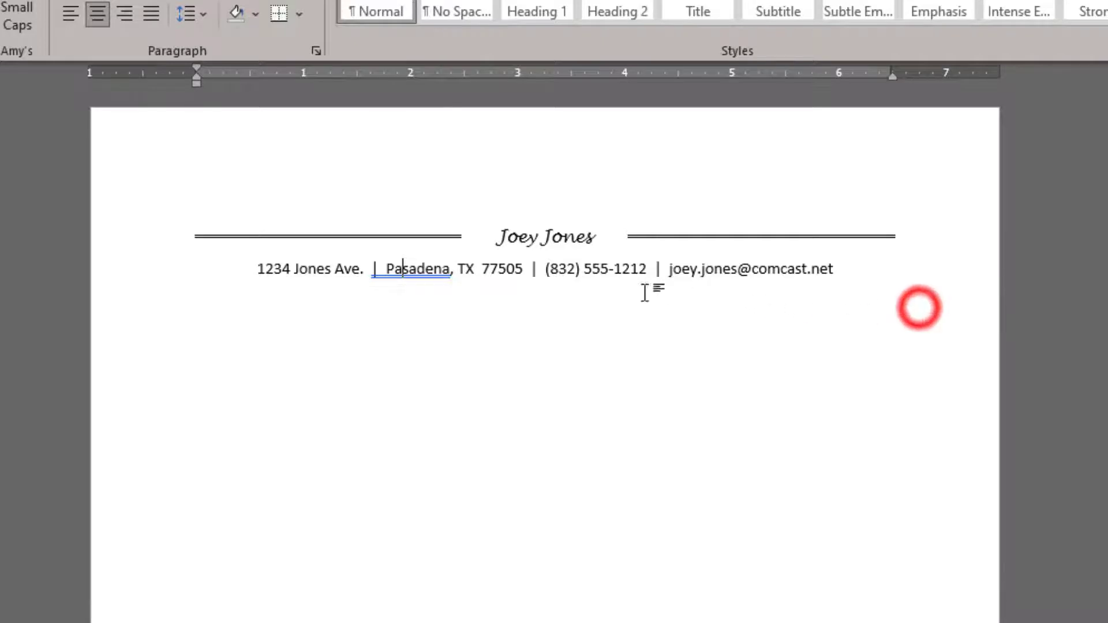
Step: Add even extra spacing on both sides of each separator bar in the contact line
{"action": "left_click", "coordinate": [383, 269]}
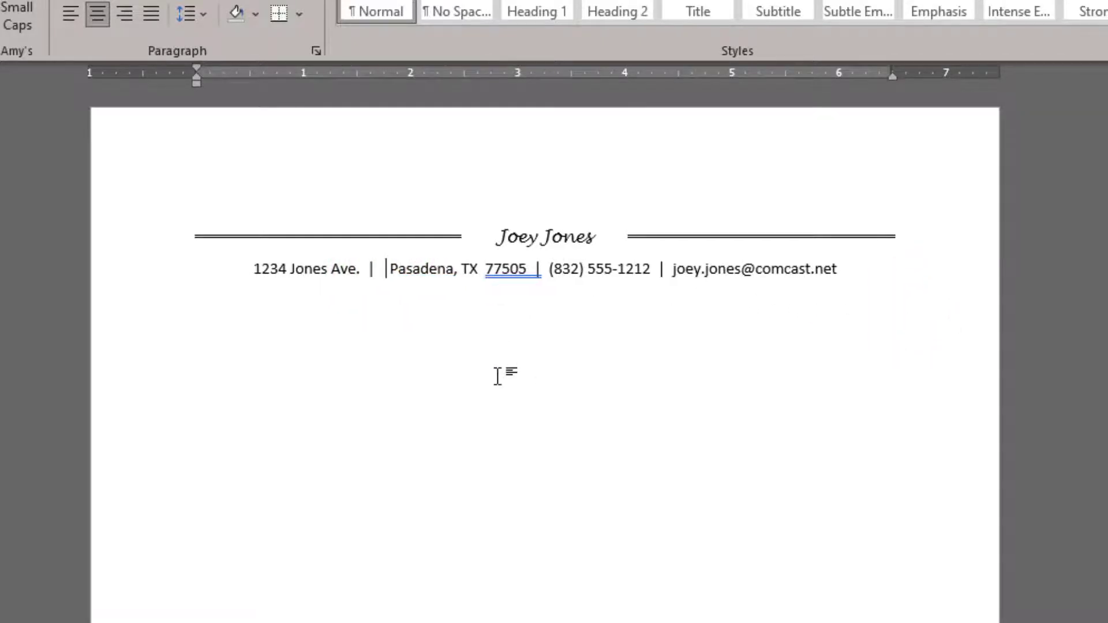
{"action": "left_click", "coordinate": [362, 269]}
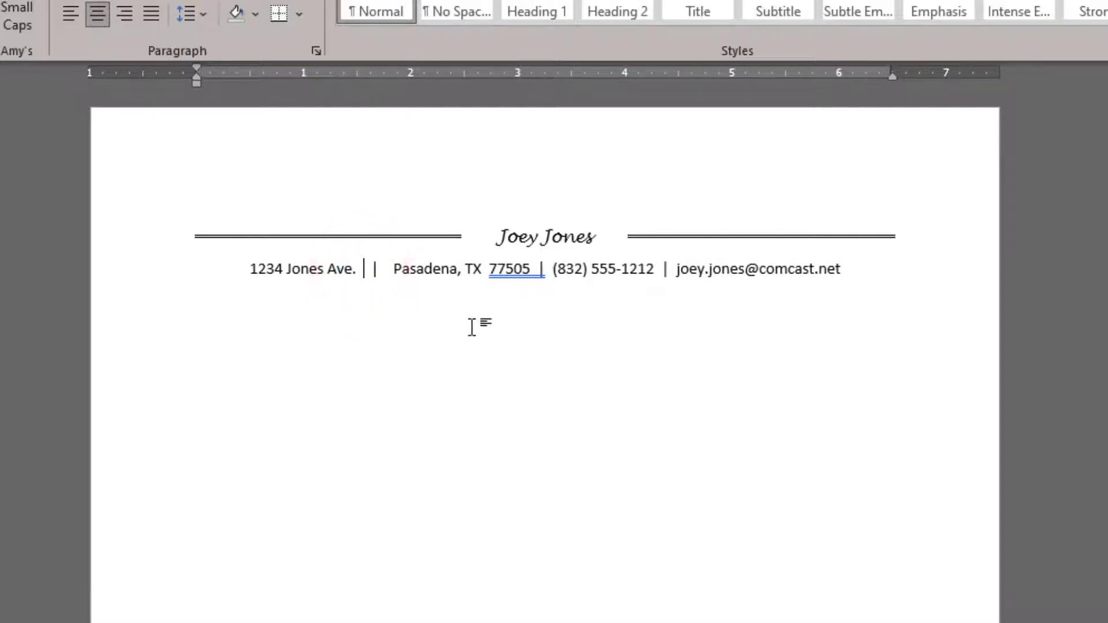
{"action": "left_click", "coordinate": [536, 269]}
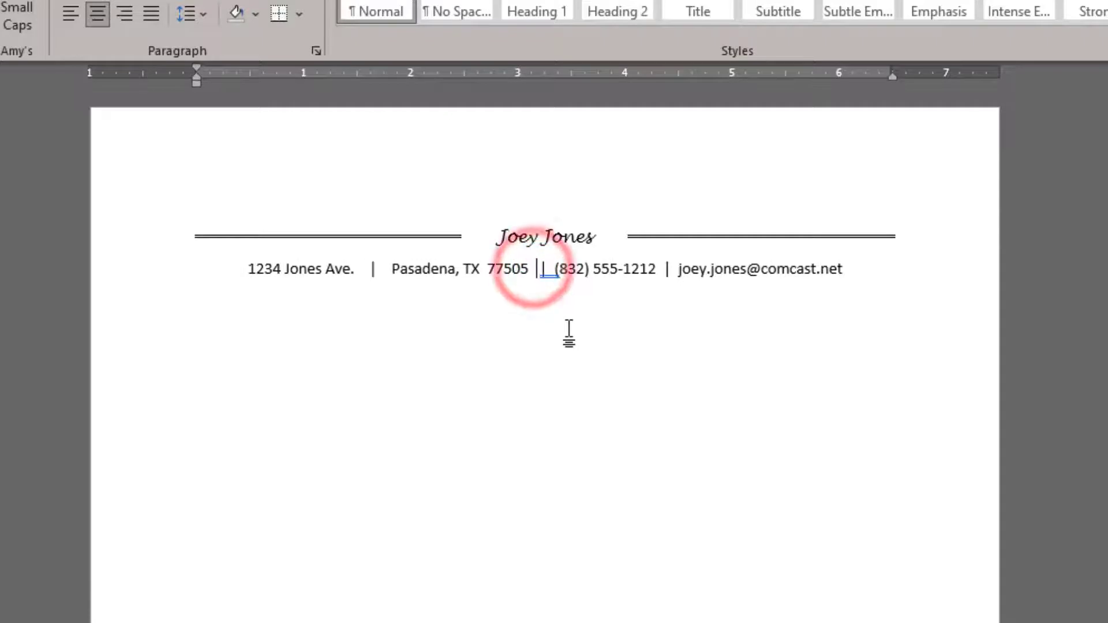
{"action": "left_click", "coordinate": [549, 269]}
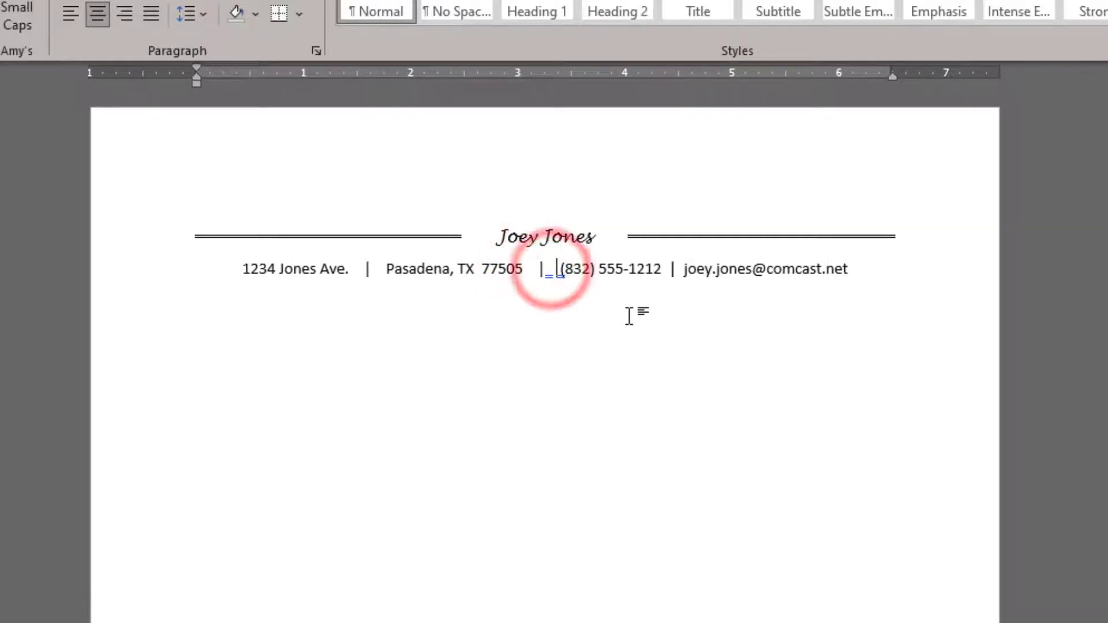
{"action": "left_click", "coordinate": [664, 269]}
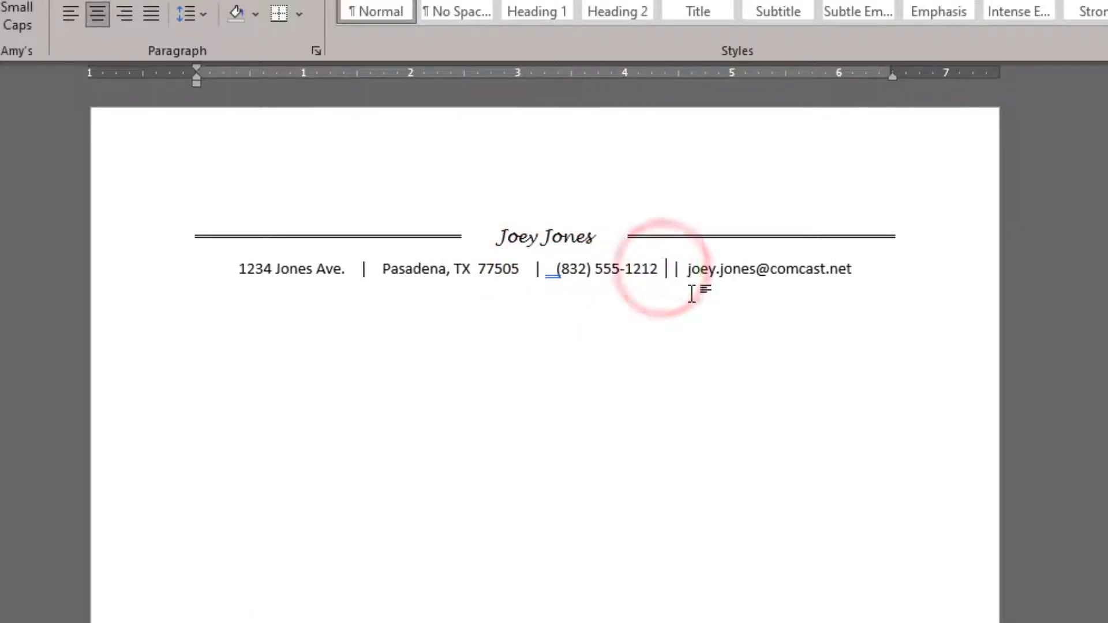
{"action": "left_click", "coordinate": [686, 269]}
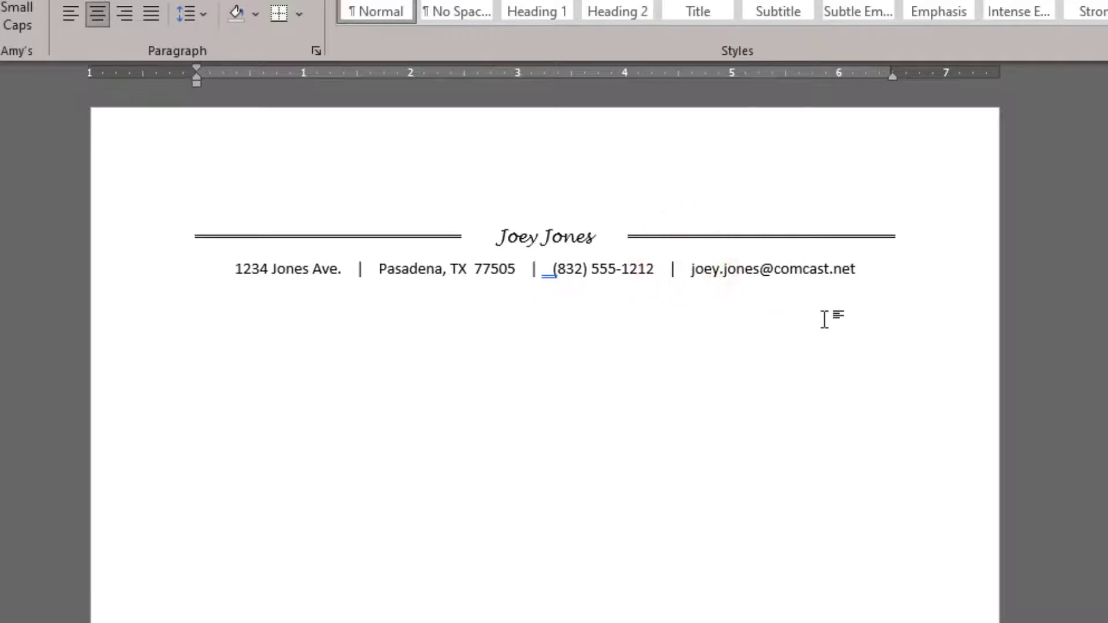
{"action": "left_click", "coordinate": [871, 293]}
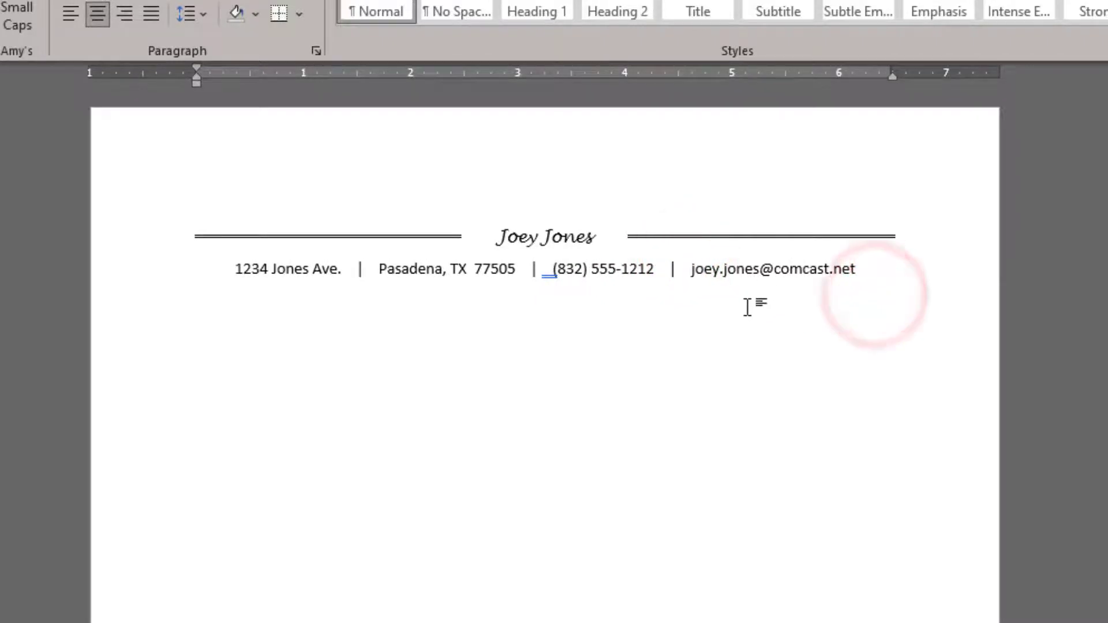
{"action": "left_click", "coordinate": [745, 306]}
{"action": "left_click", "coordinate": [889, 272]}
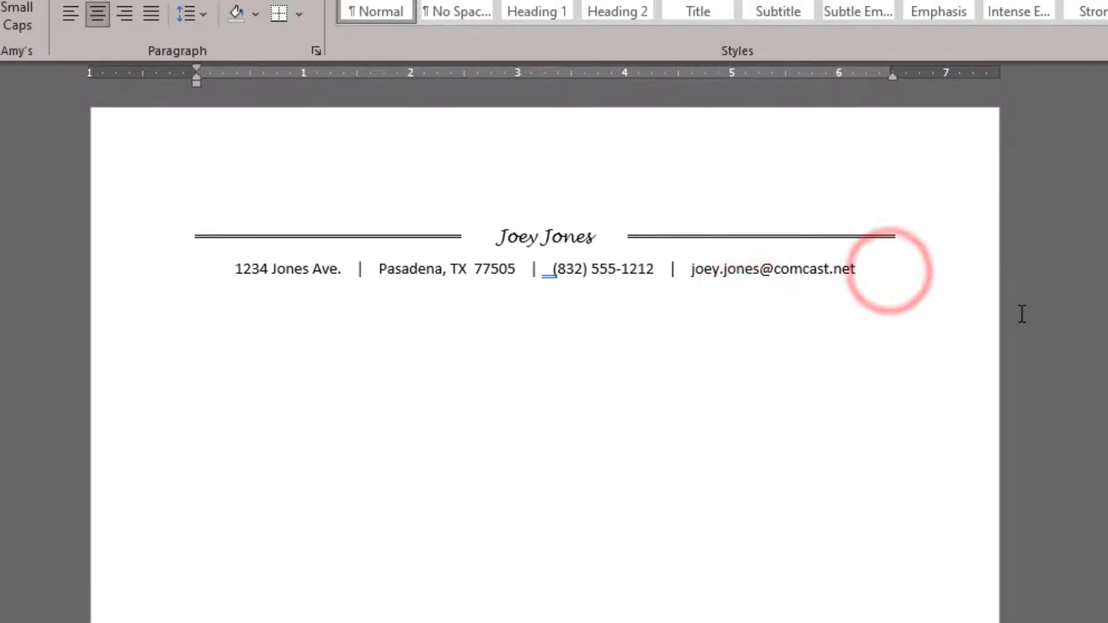
Step: Type a row of = signs under the contact line to make a double border, then start a new line
{"action": "key", "text": "Return"}
{"action": "type", "text": "="}
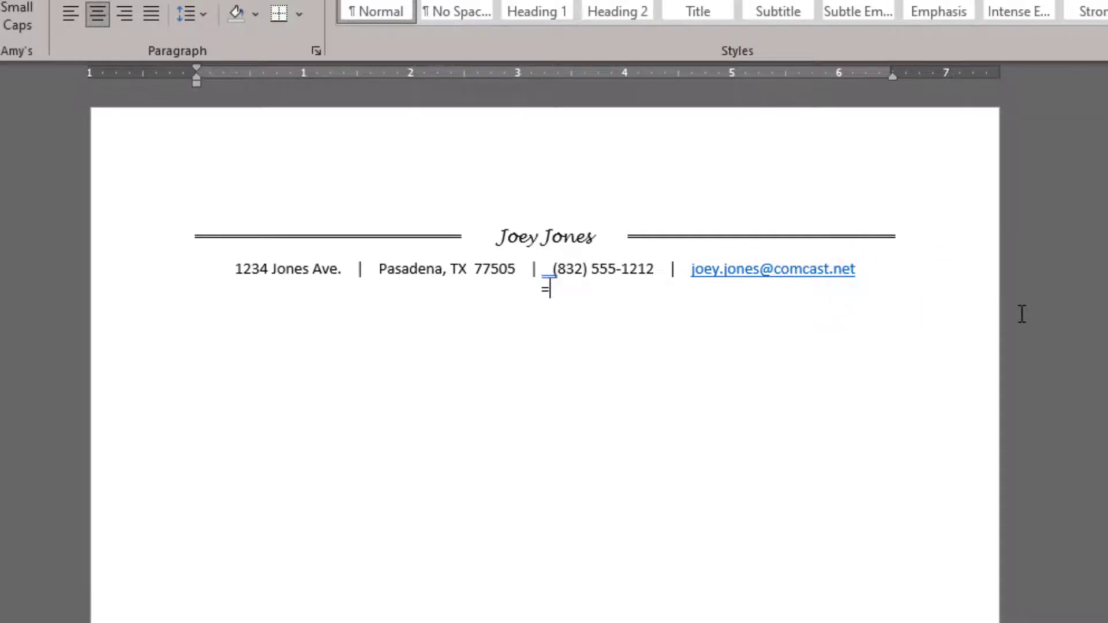
{"action": "type", "text": "==========================="}
{"action": "key", "text": "Return"}
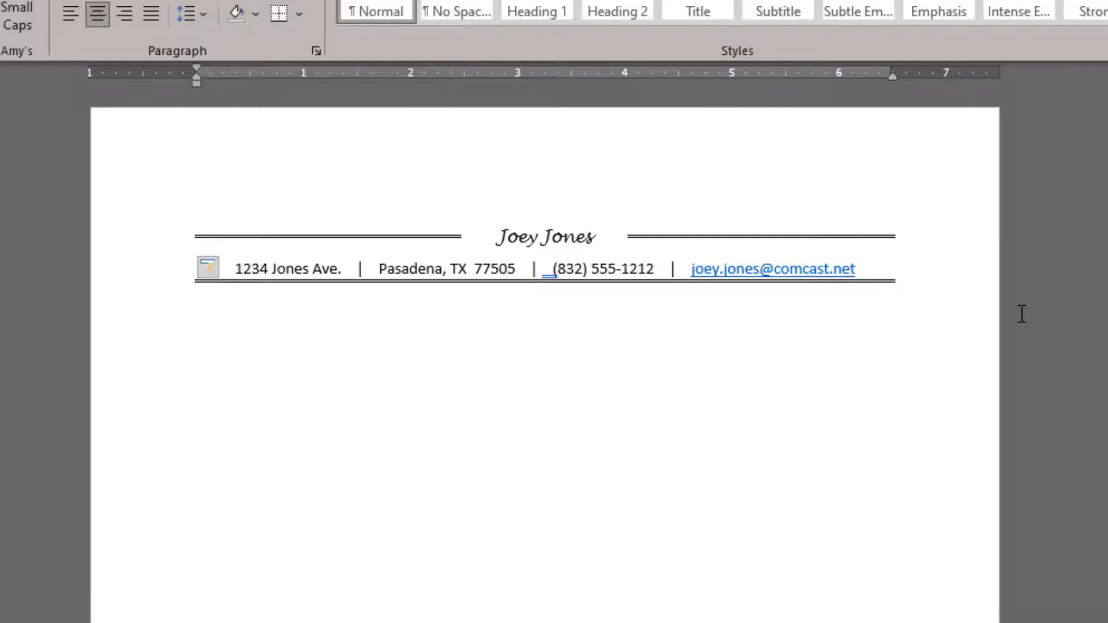
{"action": "key", "text": "ctrl+z"}
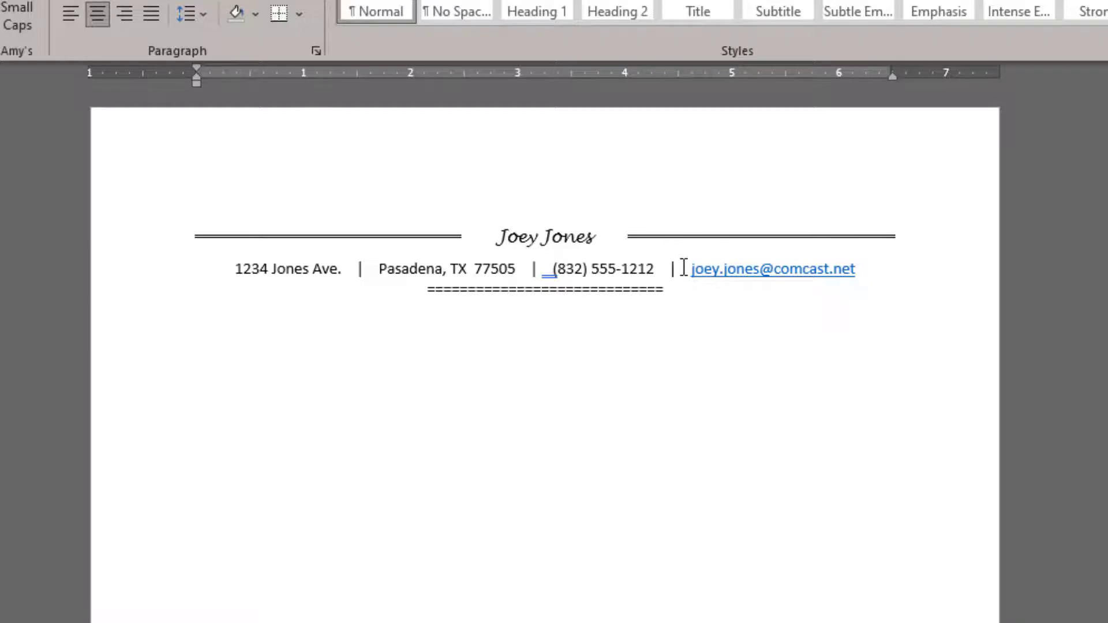
{"action": "key", "text": "BackSpace"}
{"action": "key", "text": "BackSpace"}
{"action": "key", "text": "BackSpace"}
{"action": "key", "text": "BackSpace"}
{"action": "key", "text": "BackSpace"}
{"action": "key", "text": "BackSpace"}
{"action": "key", "text": "BackSpace"}
{"action": "key", "text": "BackSpace"}
{"action": "key", "text": "BackSpace"}
{"action": "key", "text": "BackSpace"}
{"action": "key", "text": "BackSpace"}
{"action": "key", "text": "BackSpace"}
{"action": "key", "text": "BackSpace"}
{"action": "key", "text": "BackSpace"}
{"action": "key", "text": "BackSpace"}
{"action": "key", "text": "BackSpace"}
{"action": "key", "text": "BackSpace"}
{"action": "key", "text": "BackSpace"}
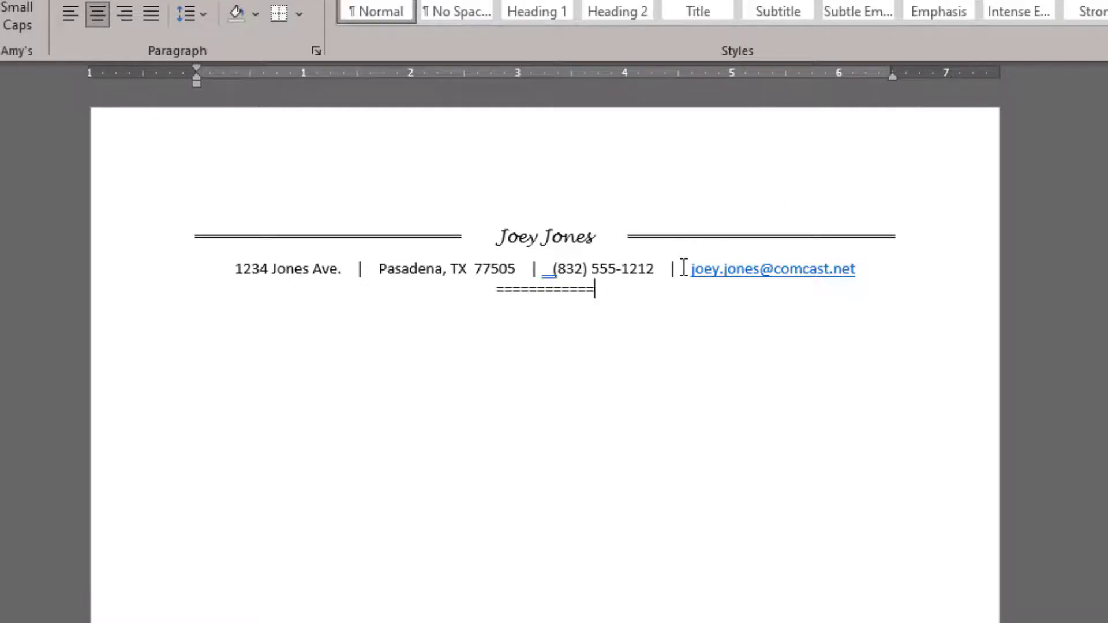
{"action": "key", "text": "BackSpace"}
{"action": "key", "text": "BackSpace"}
{"action": "key", "text": "BackSpace"}
{"action": "key", "text": "BackSpace"}
{"action": "key", "text": "BackSpace"}
{"action": "key", "text": "BackSpace"}
{"action": "key", "text": "BackSpace"}
{"action": "key", "text": "BackSpace"}
{"action": "key", "text": "BackSpace"}
{"action": "key", "text": "BackSpace"}
{"action": "key", "text": "BackSpace"}
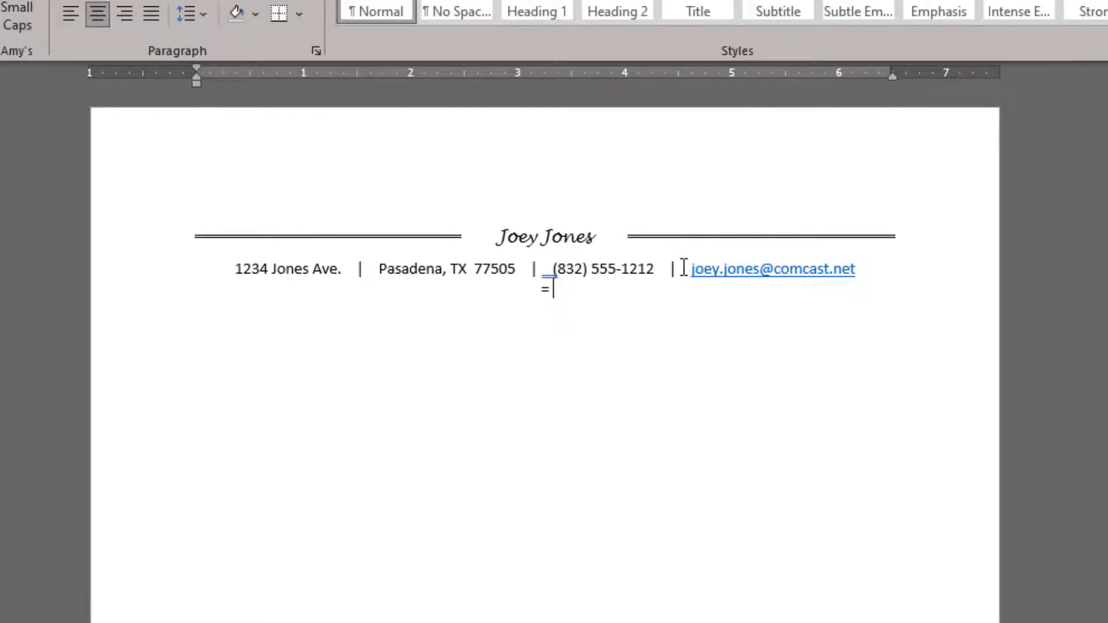
{"action": "key", "text": "BackSpace"}
{"action": "key", "text": "Return"}
{"action": "type", "text": "========================"}
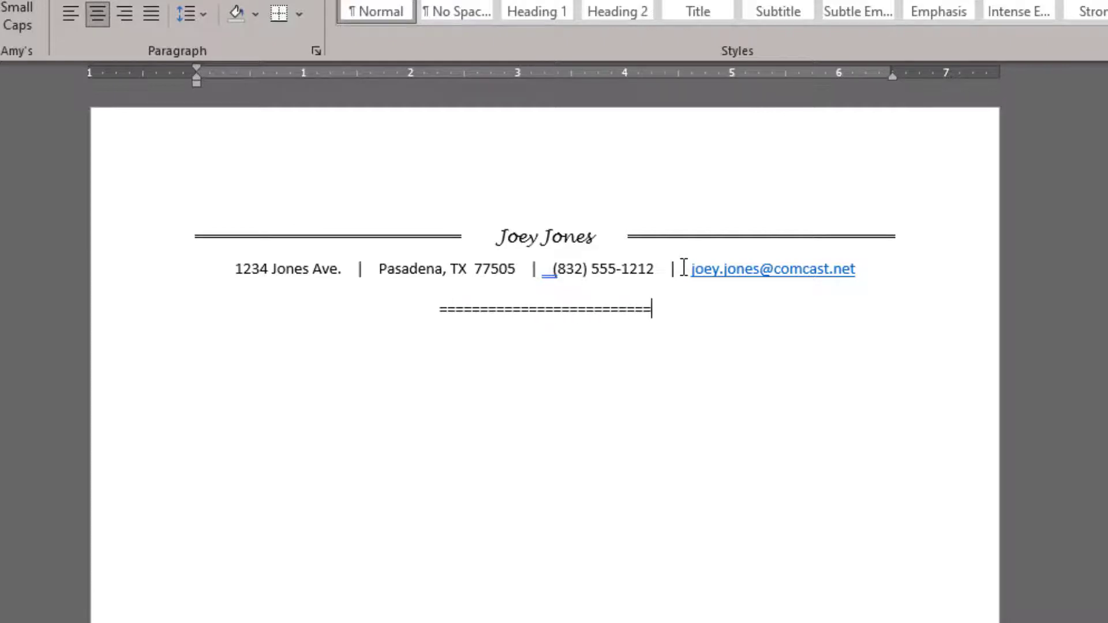
{"action": "key", "text": "Return"}
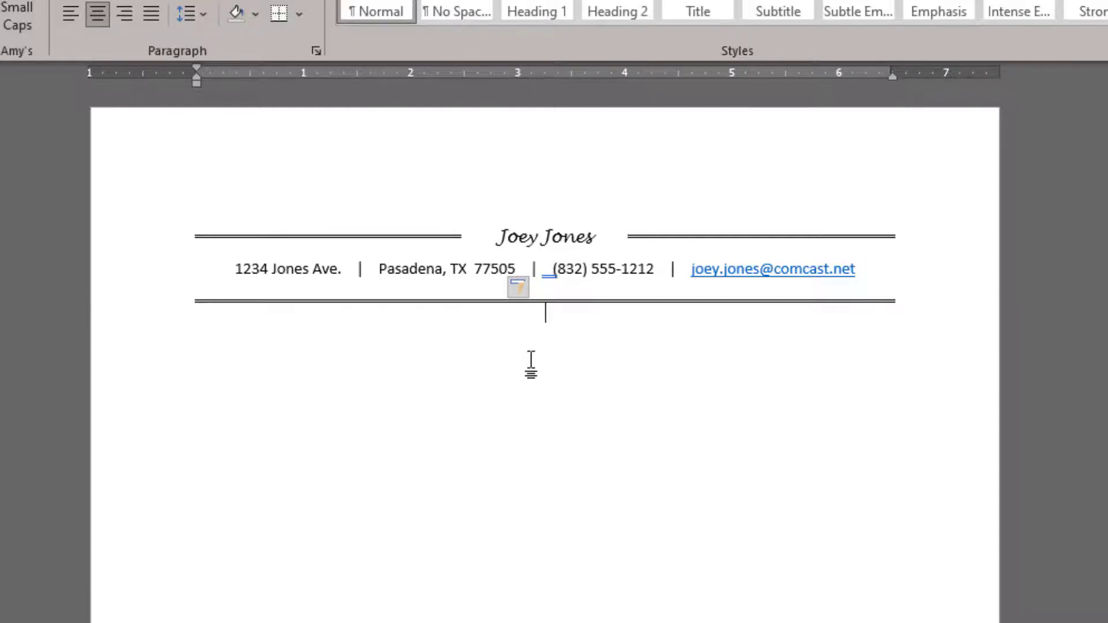
{"action": "key", "text": "Return"}
Step: Type 'Employment History' followed by lines for position, employer's name, dates, location and job duties/responsibilities
{"action": "type", "text": "Emp"}
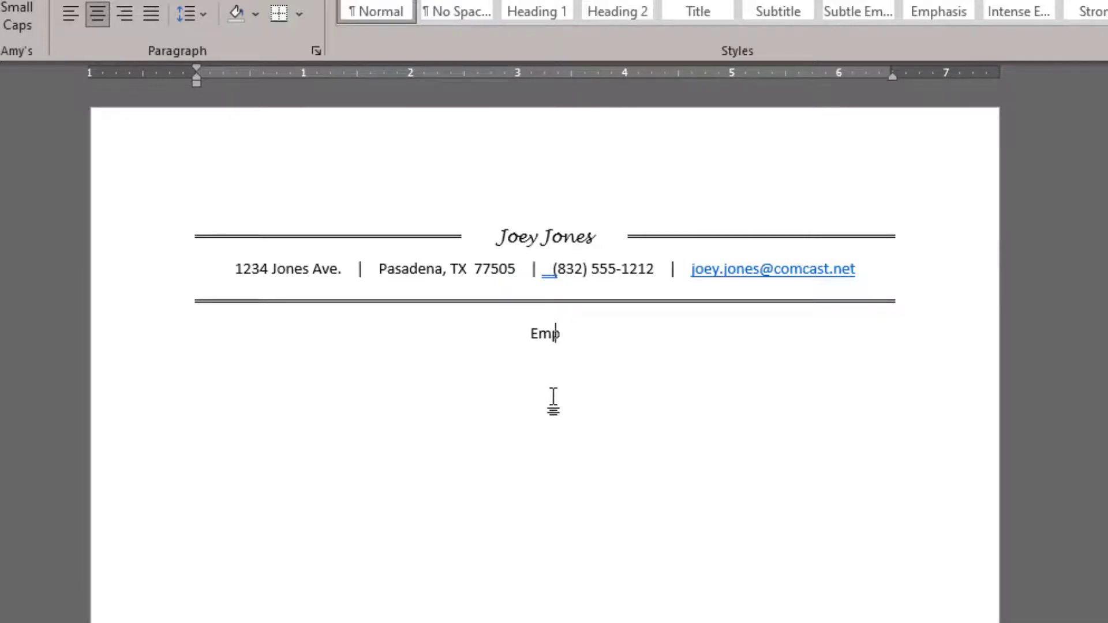
{"action": "type", "text": "loyment History"}
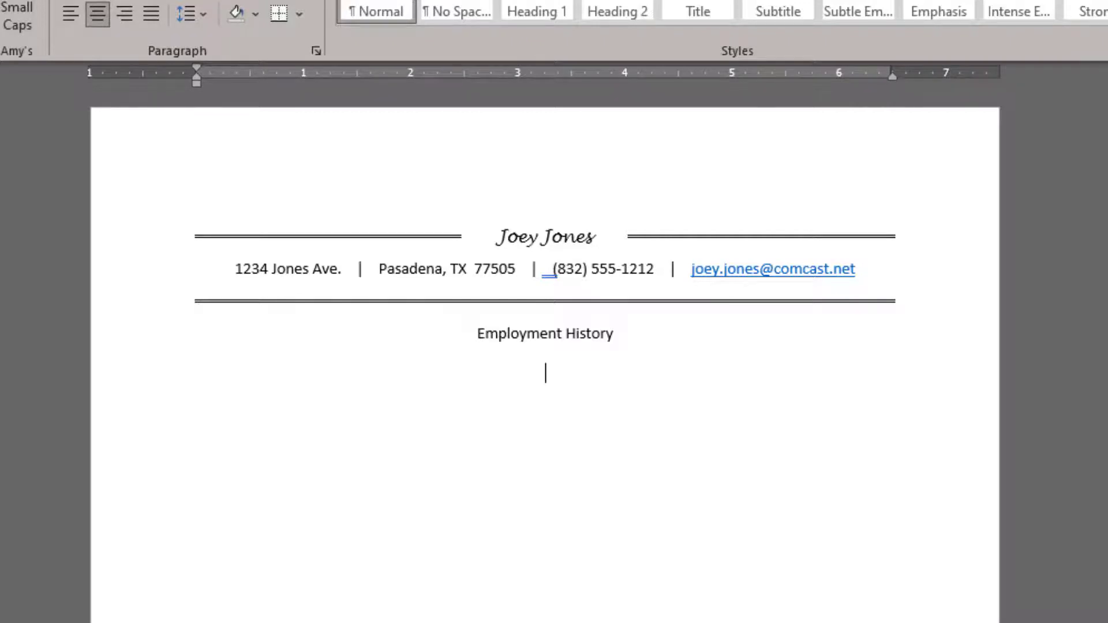
{"action": "type", "text": "position"}
{"action": "key", "text": "Return"}
{"action": "type", "text": "emp"}
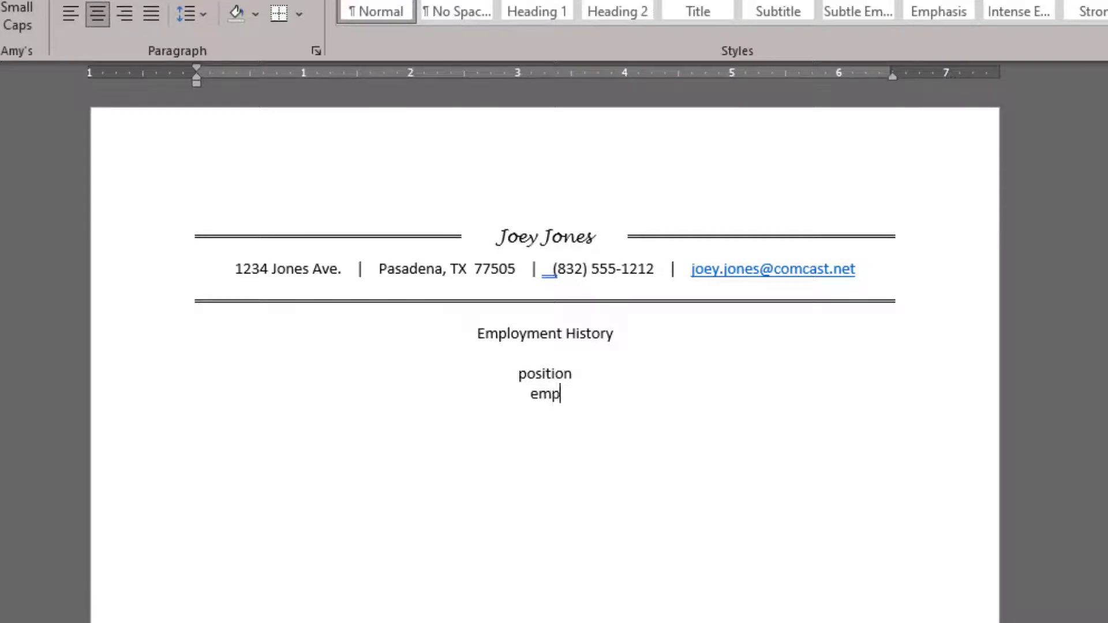
{"action": "type", "text": "loyer's name"}
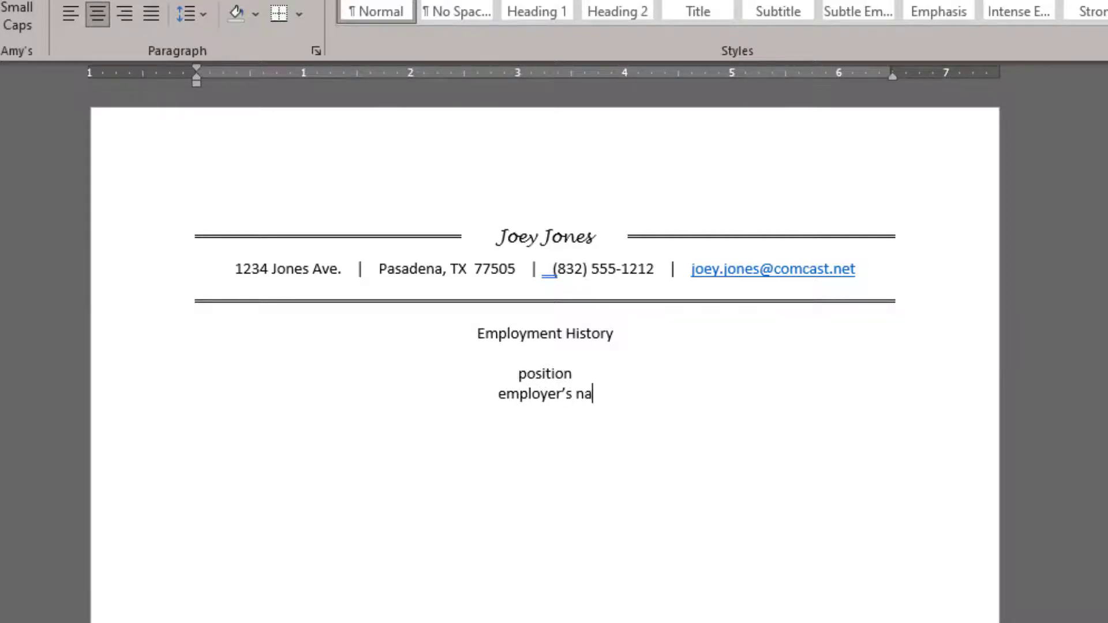
{"action": "key", "text": "Return"}
{"action": "type", "text": "dates"}
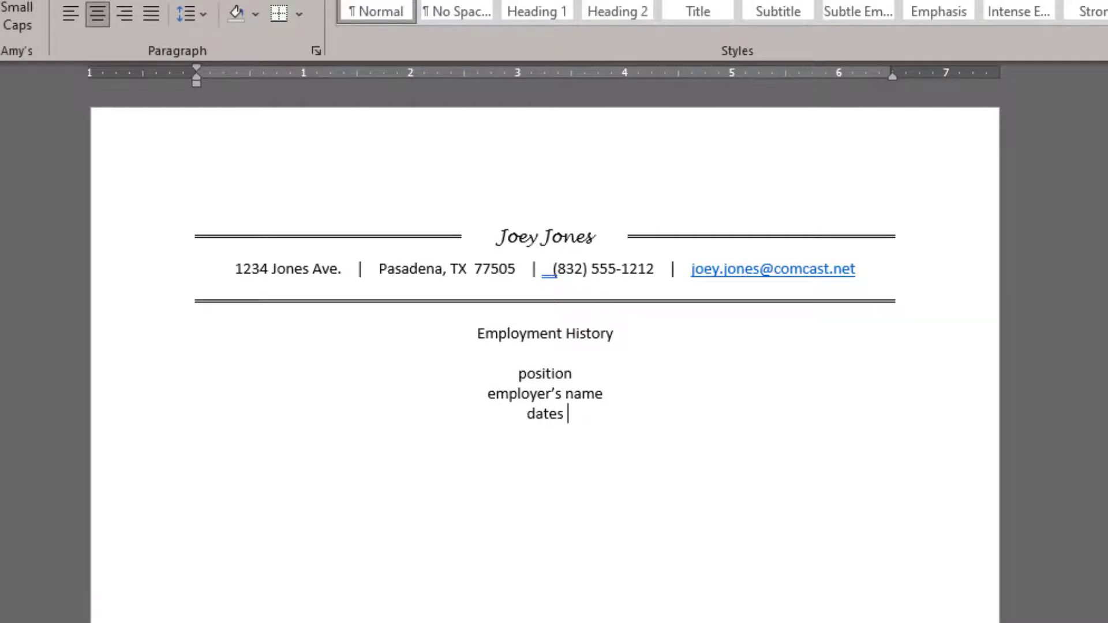
{"action": "key", "text": "BackSpace"}
{"action": "key", "text": "Return"}
{"action": "type", "text": "location"}
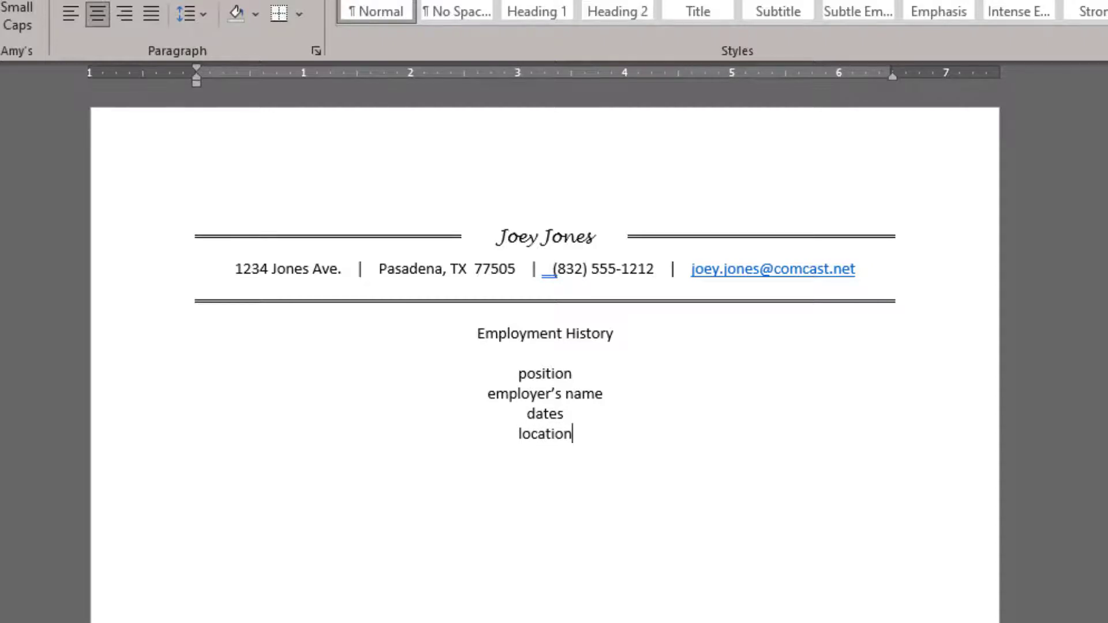
{"action": "key", "text": "Return"}
{"action": "type", "text": "job duties/respo"}
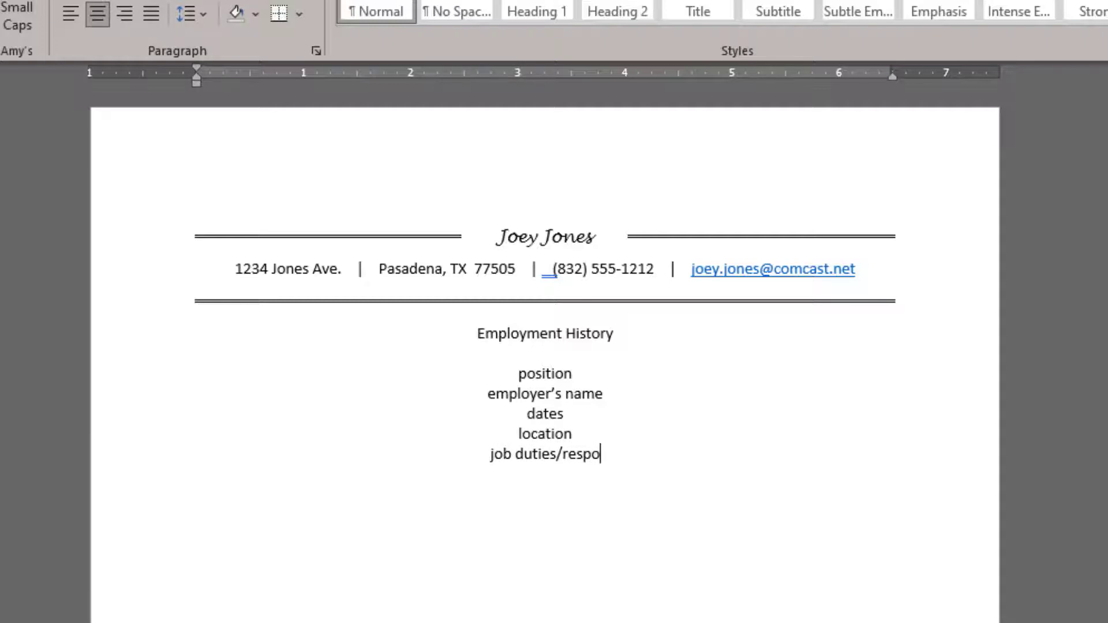
{"action": "type", "text": "nsibi"}
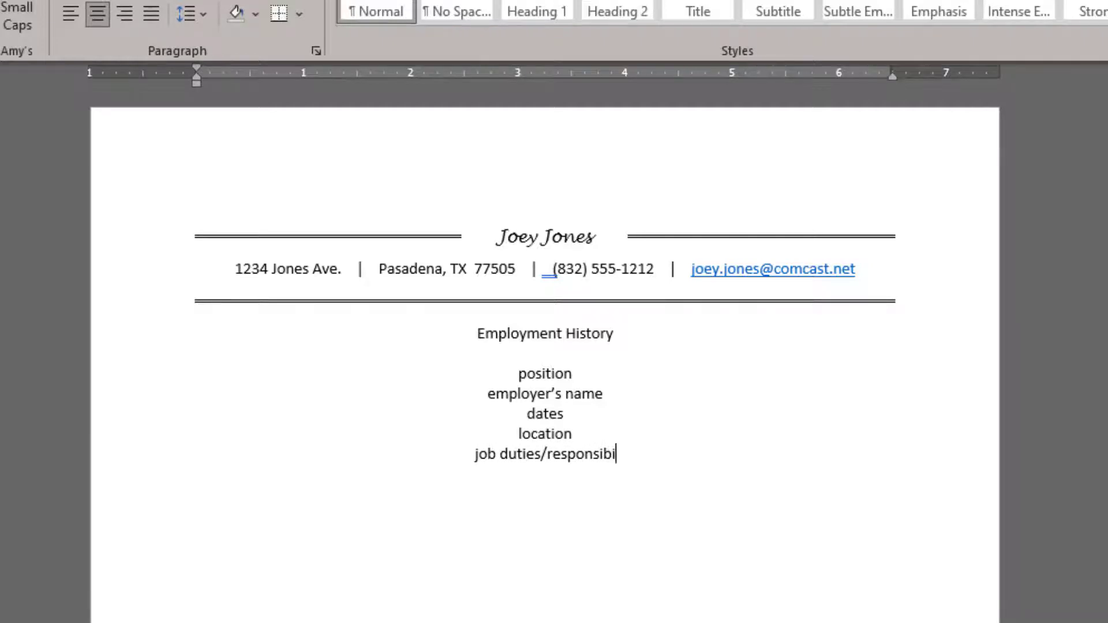
{"action": "type", "text": "lite"}
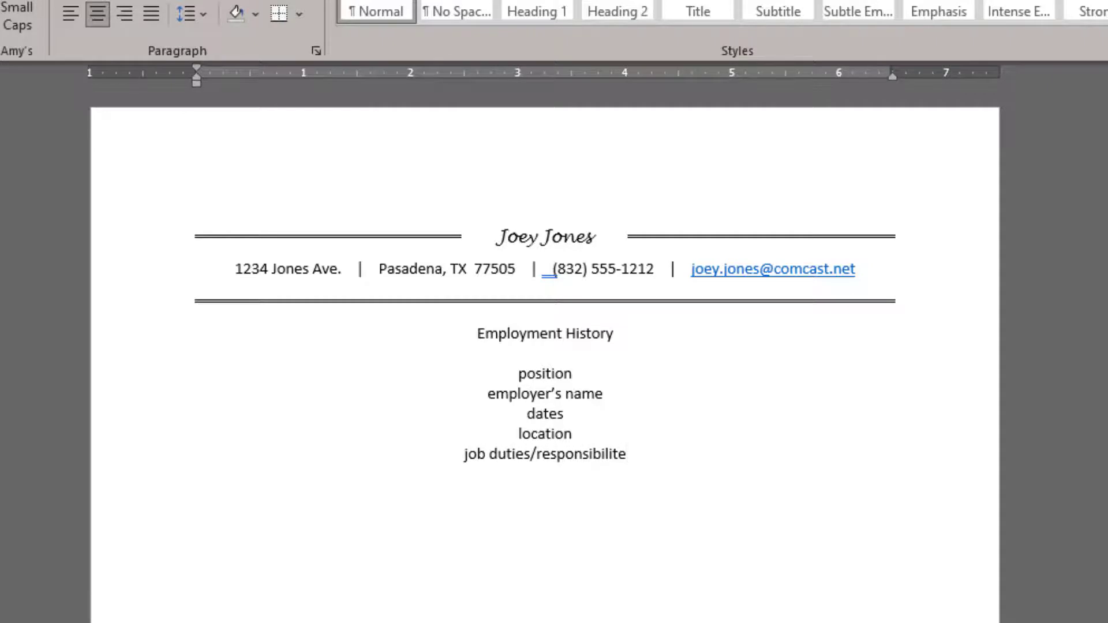
{"action": "key", "text": "BackSpace"}
{"action": "key", "text": "BackSpace"}
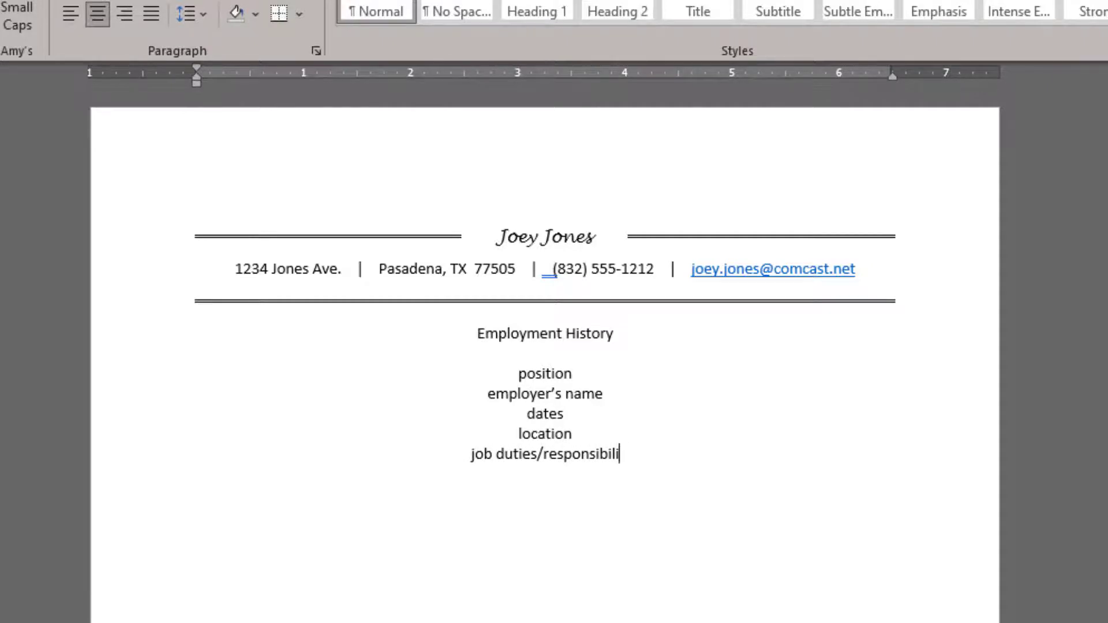
Step: Finish the responsibilities line and add an 'awards' line below it
{"action": "type", "text": "ties"}
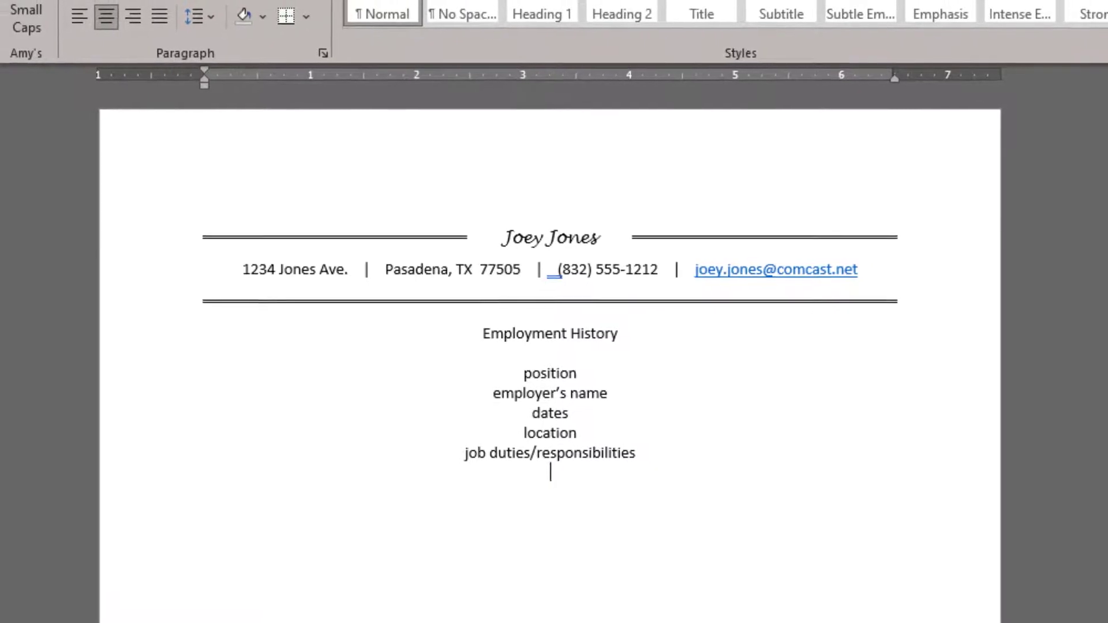
{"action": "type", "text": "awards"}
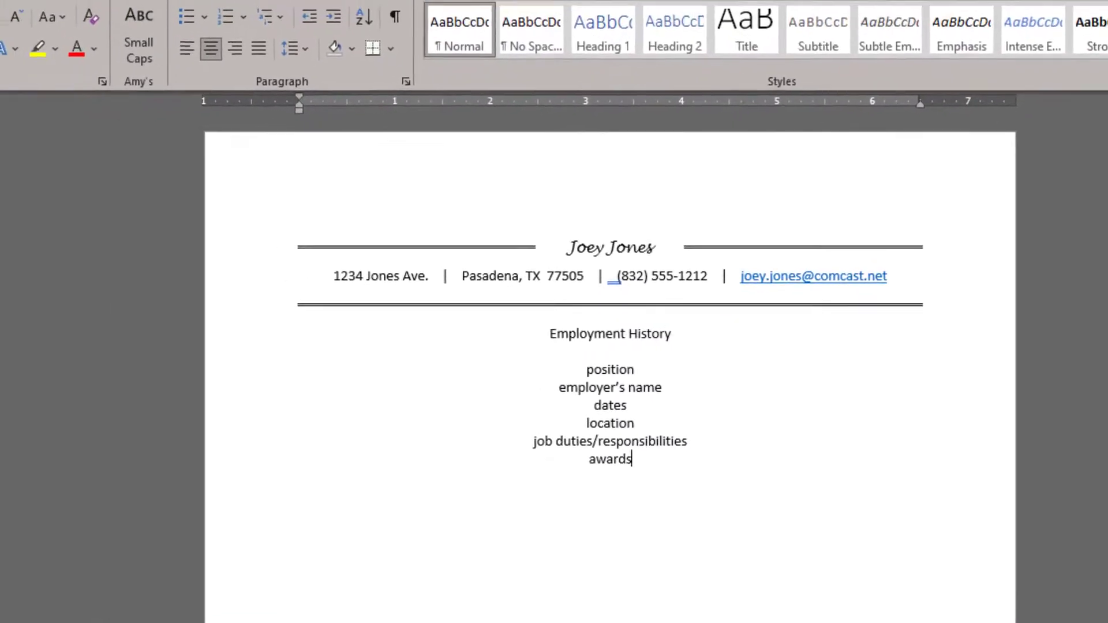
{"action": "key", "text": "Return"}
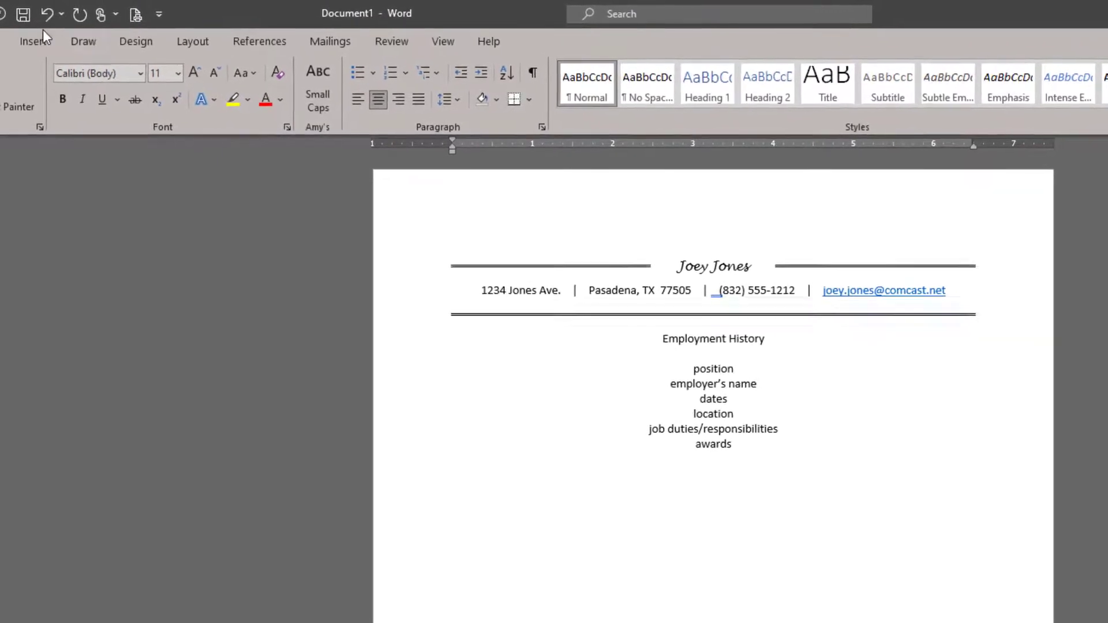
Step: Insert a 2x2 table below the awards line
{"action": "left_click", "coordinate": [32, 36]}
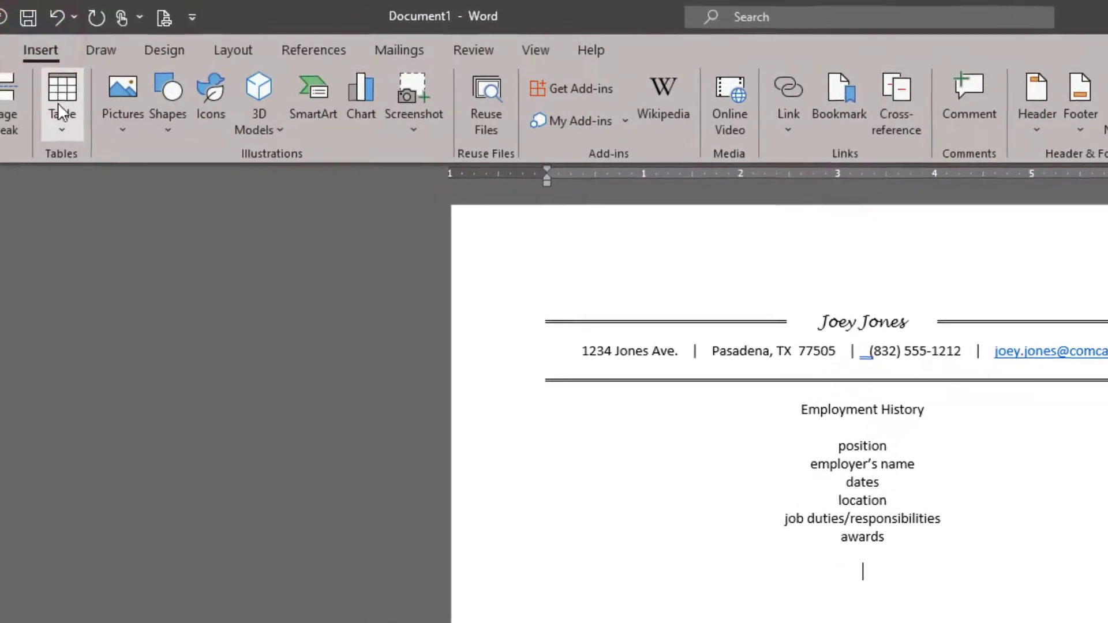
{"action": "left_click", "coordinate": [58, 107]}
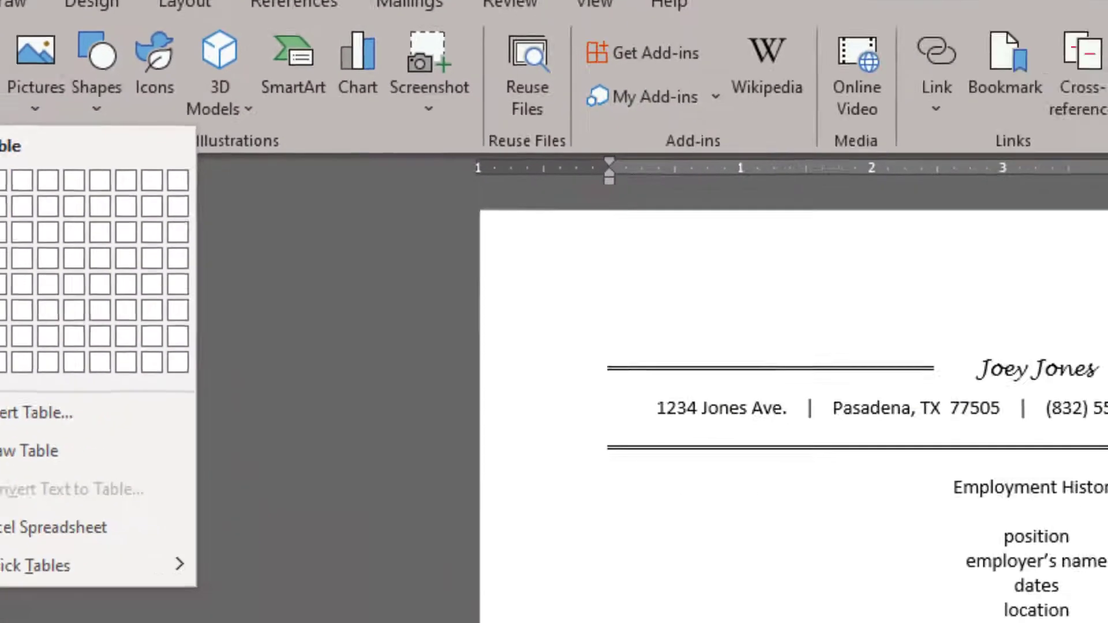
{"action": "left_click", "coordinate": [123, 323]}
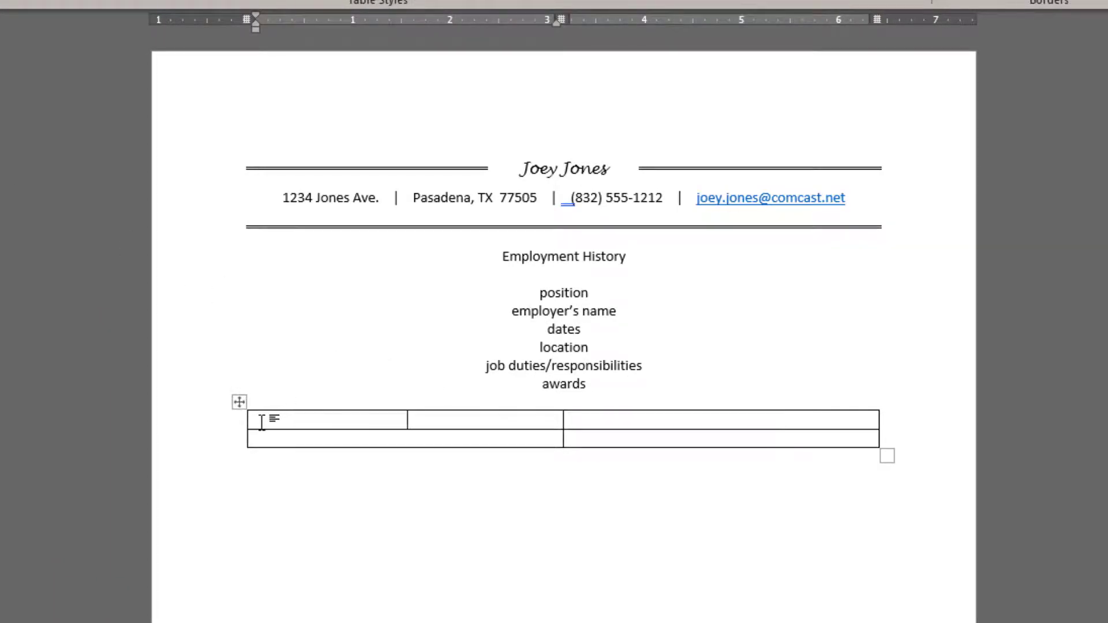
{"action": "left_click", "coordinate": [294, 420]}
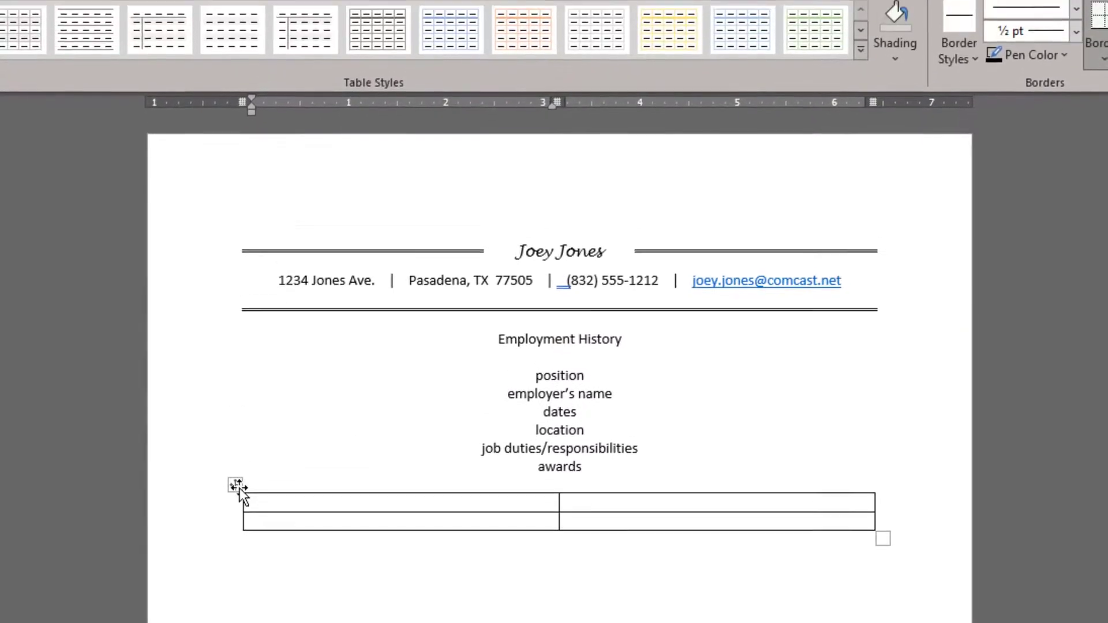
Step: Align row one's left cell centre-left and its right cell centre-right
{"action": "left_click", "coordinate": [236, 485]}
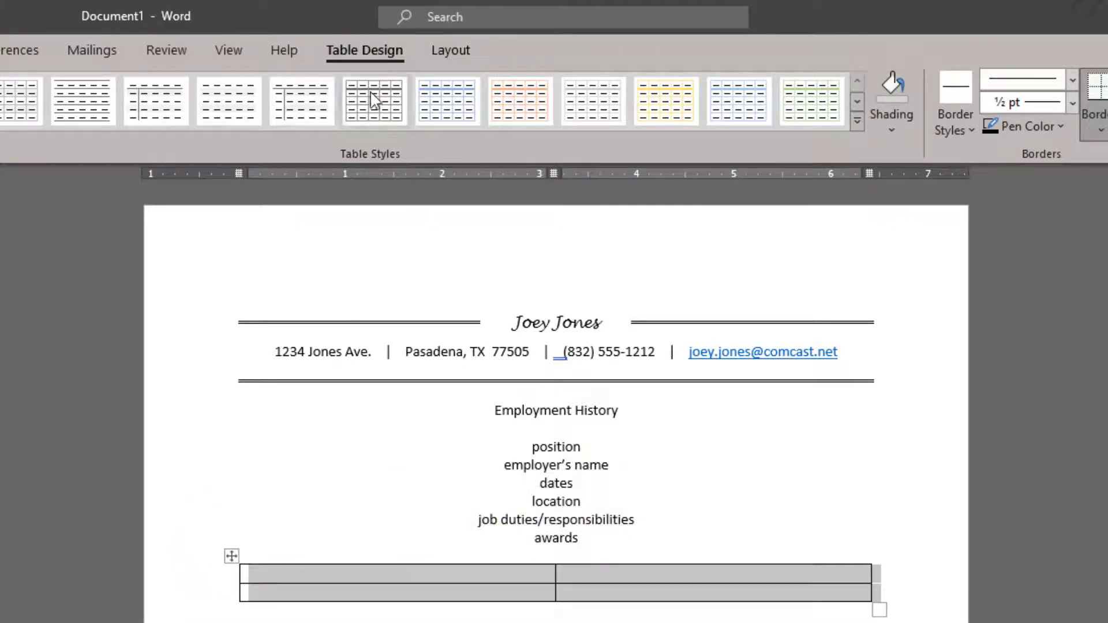
{"action": "left_click", "coordinate": [454, 52]}
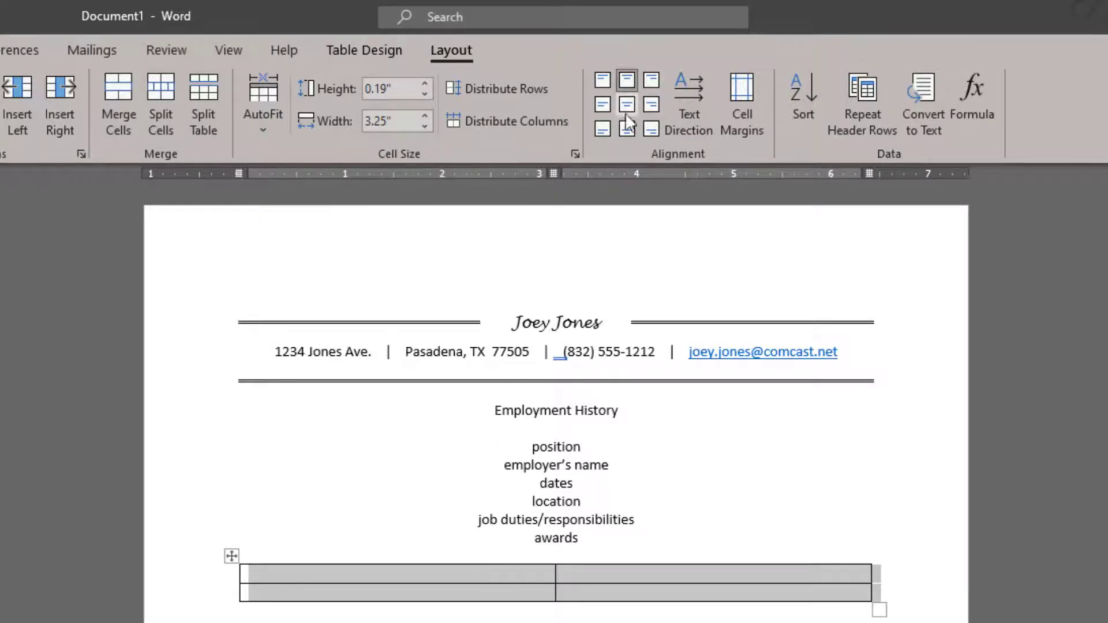
{"action": "left_click", "coordinate": [405, 573]}
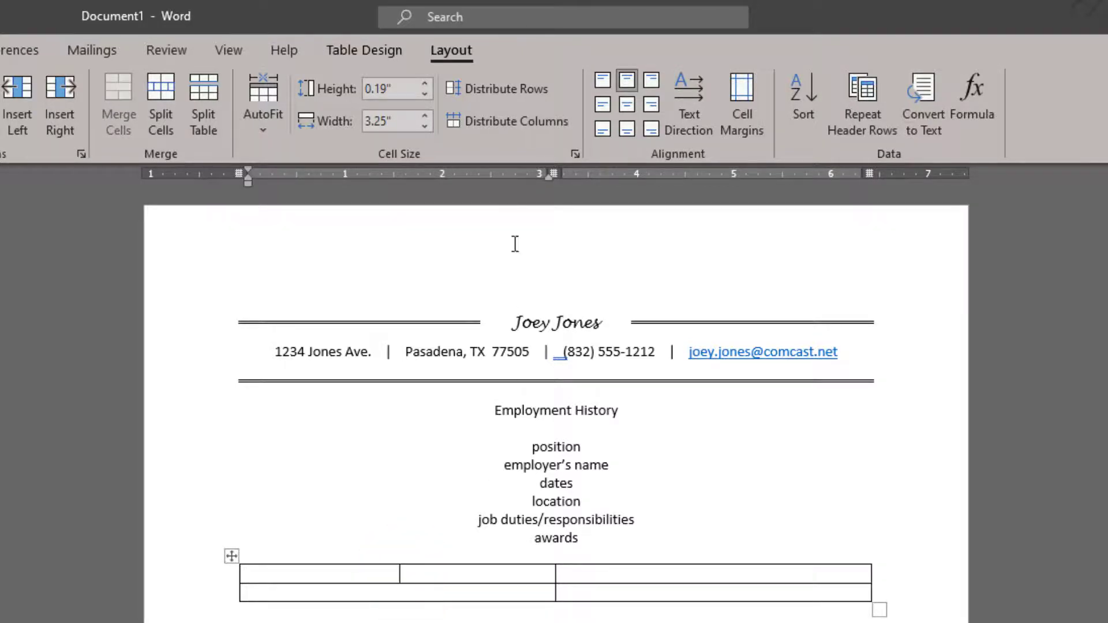
{"action": "left_click", "coordinate": [601, 106]}
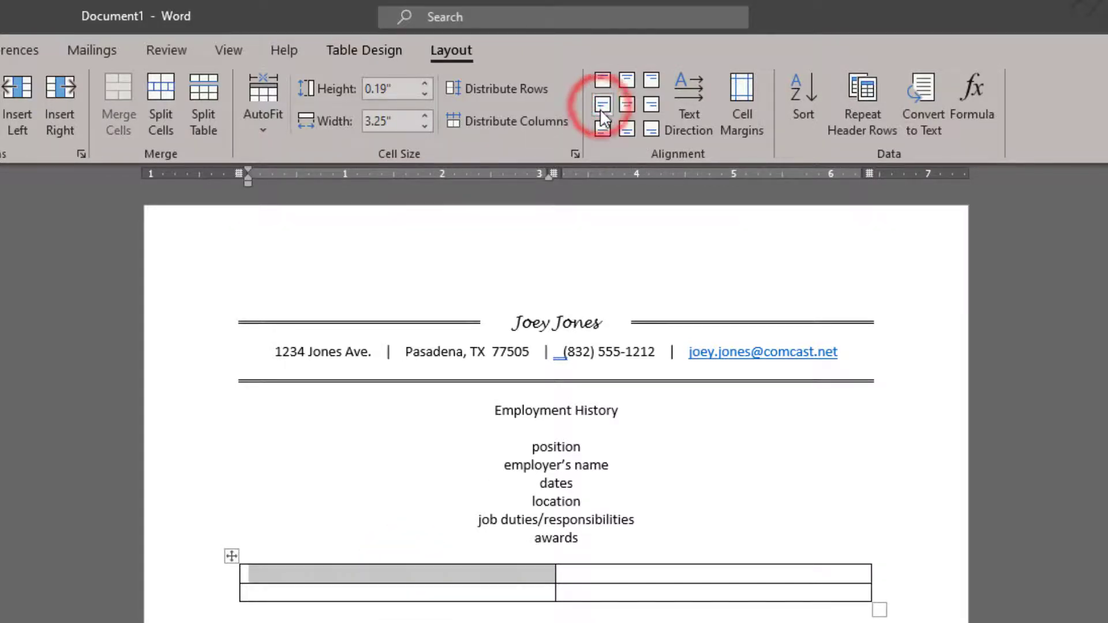
{"action": "left_click", "coordinate": [716, 574]}
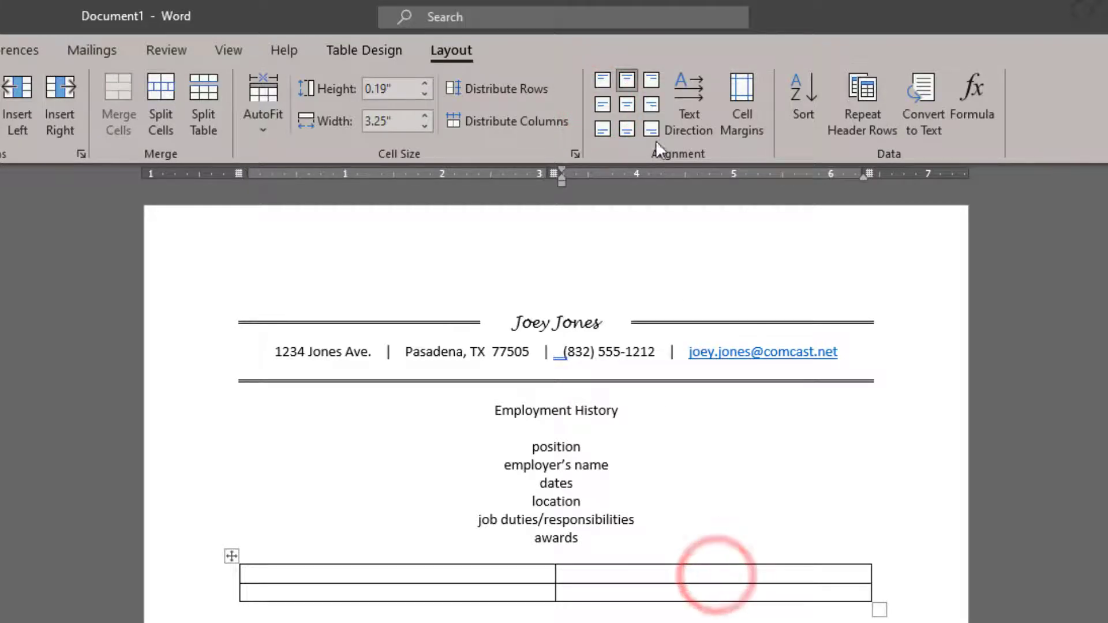
{"action": "left_click", "coordinate": [653, 104]}
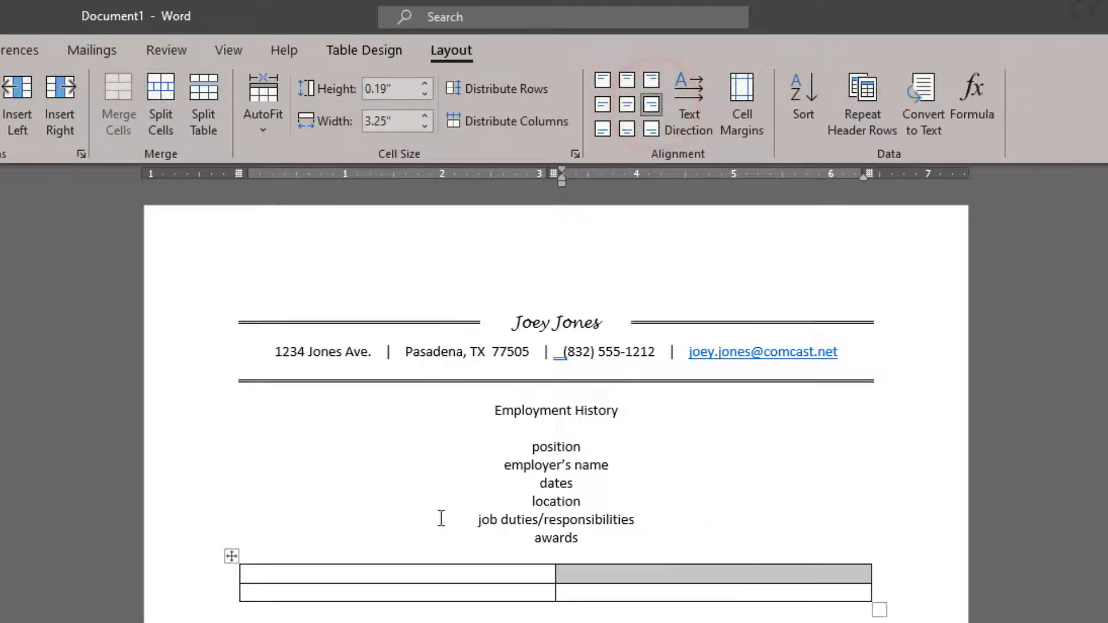
Step: Align row two's cells the same way, then type 'District Manager' in the first cell
{"action": "left_click", "coordinate": [439, 588]}
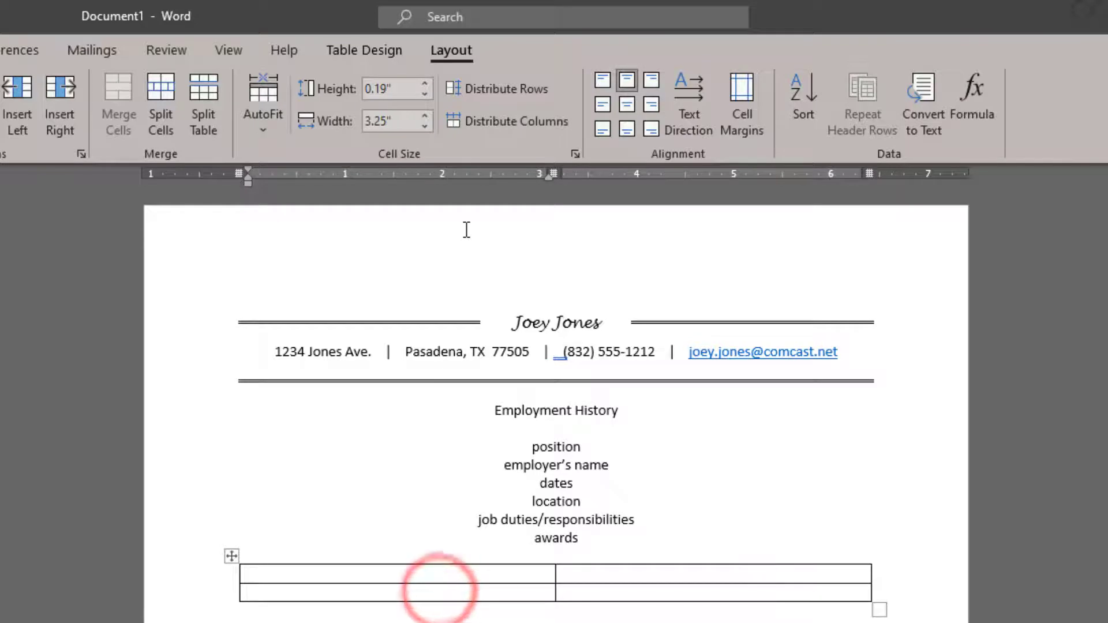
{"action": "left_click", "coordinate": [607, 107]}
{"action": "left_click", "coordinate": [665, 592]}
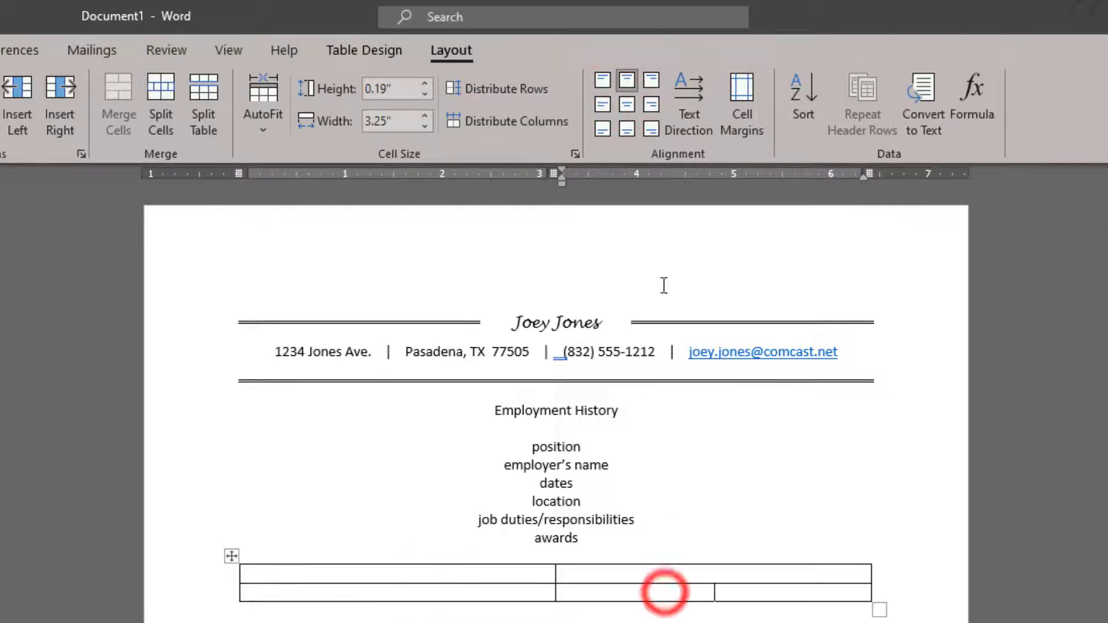
{"action": "left_click", "coordinate": [651, 105]}
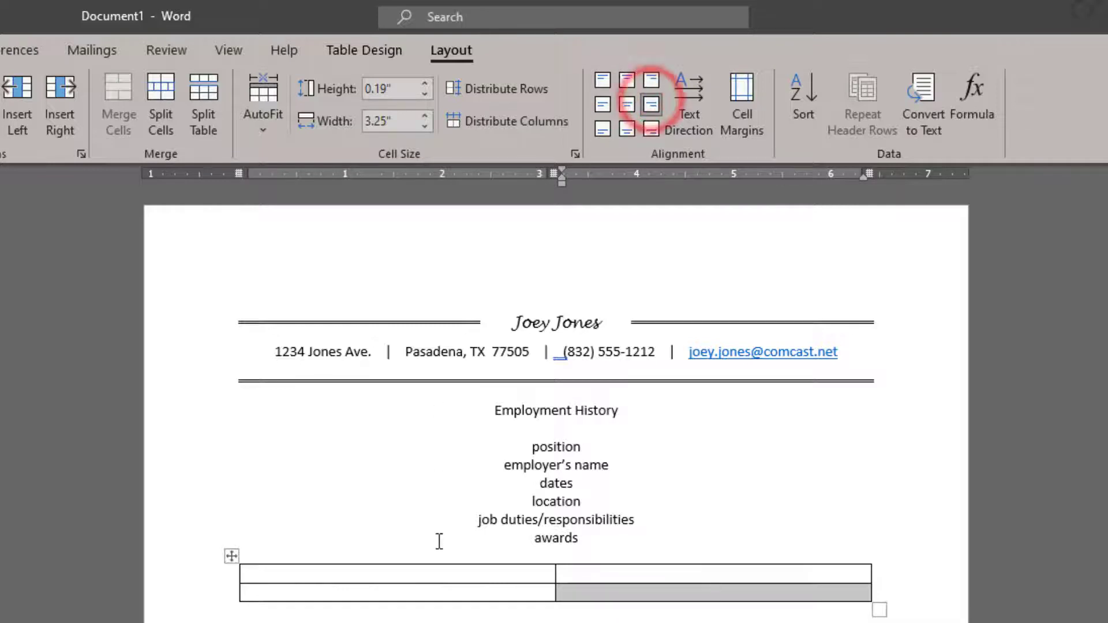
{"action": "left_click", "coordinate": [433, 571]}
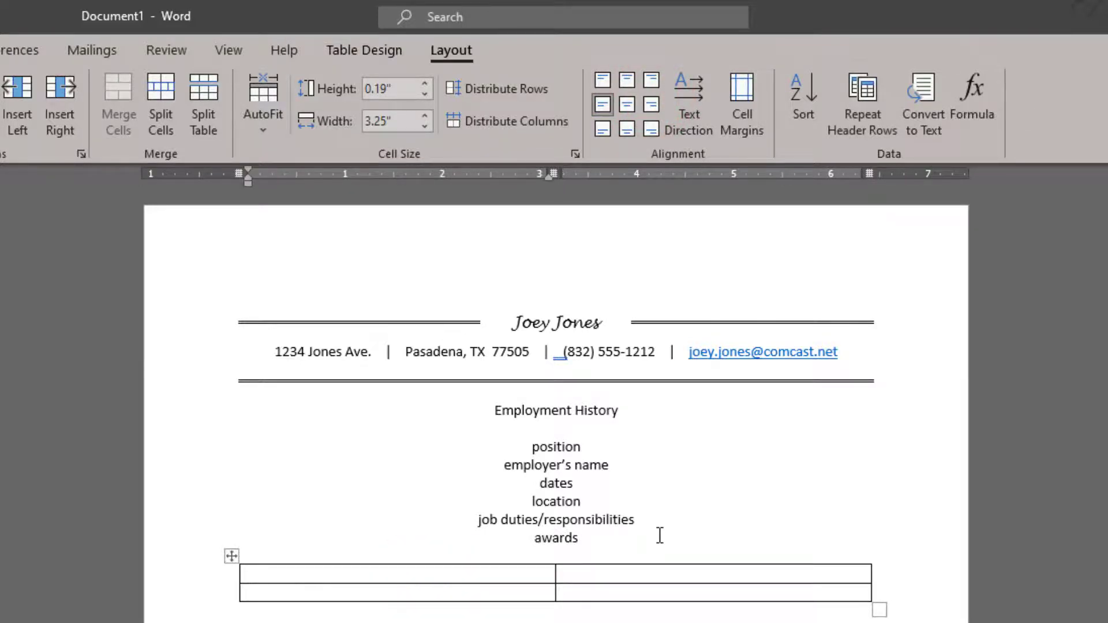
{"action": "type", "text": "Distri"}
{"action": "type", "text": "cti"}
{"action": "type", "text": " Mana"}
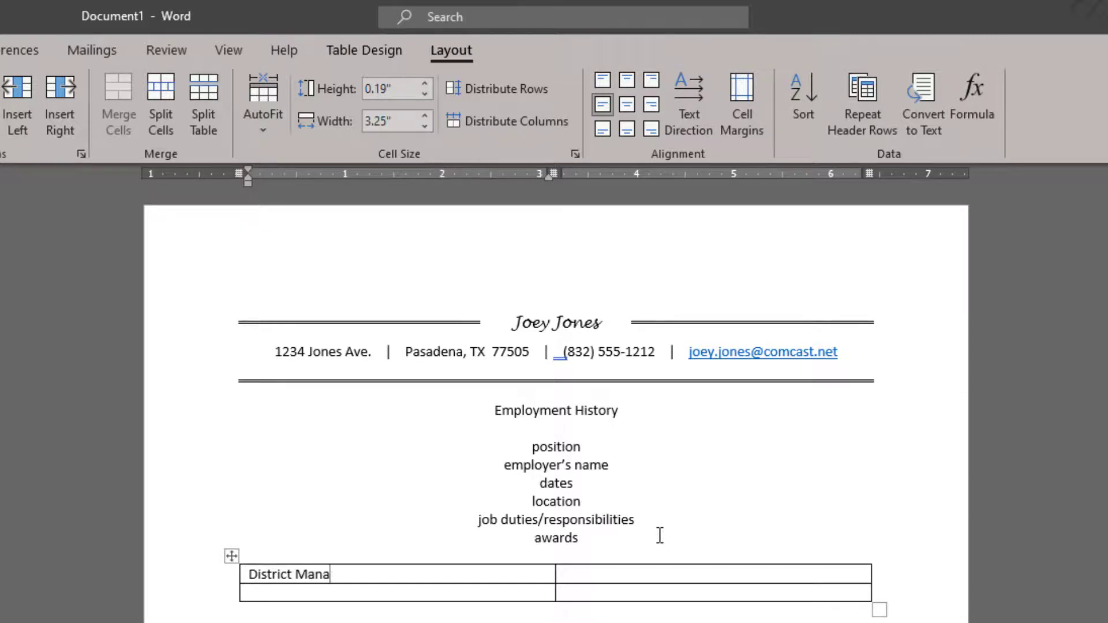
{"action": "type", "text": "ger"}
Step: Enter 'November 1989 - August 2020', 'ACE Cash Express' and 'Houston, TX', then add two empty rows
{"action": "key", "text": "Tab"}
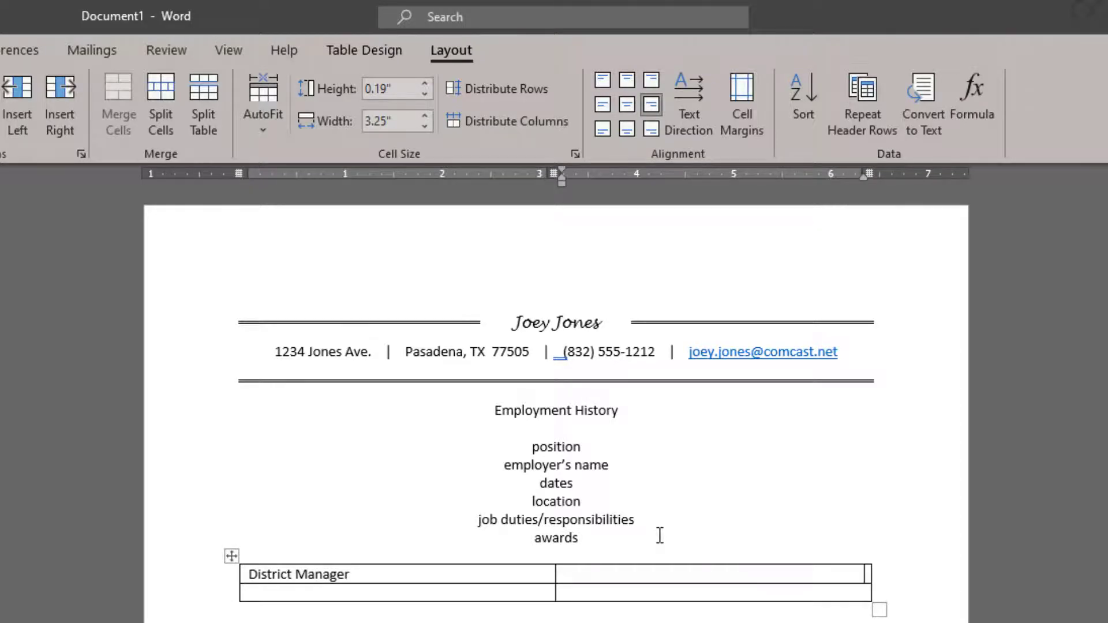
{"action": "type", "text": "November 18"}
{"action": "key", "text": "BackSpace"}
{"action": "type", "text": "989 -"}
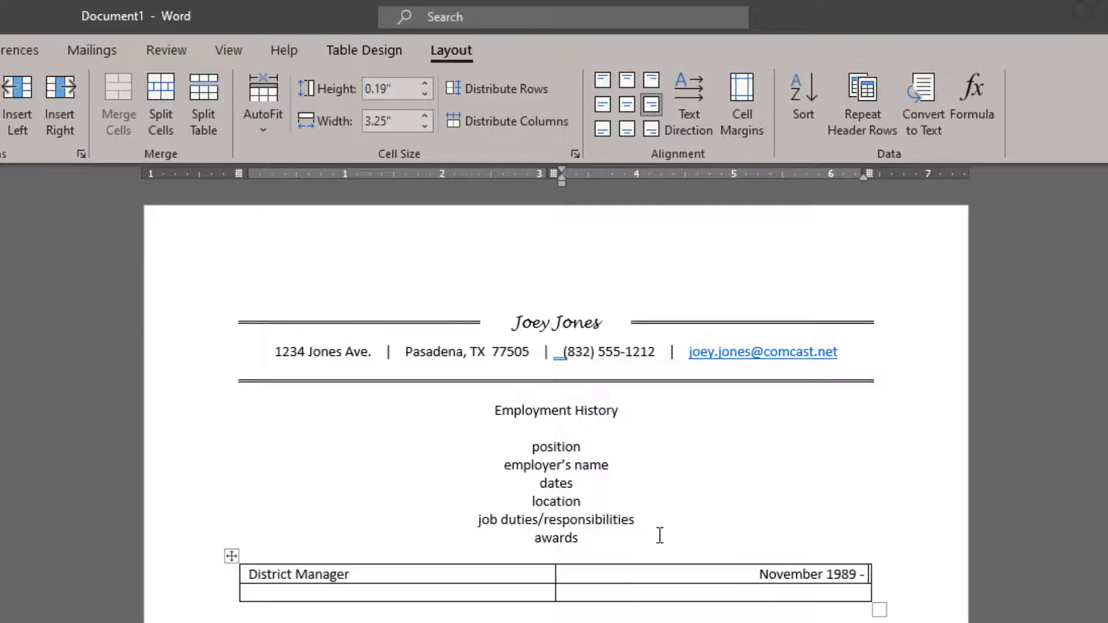
{"action": "type", "text": " Au"}
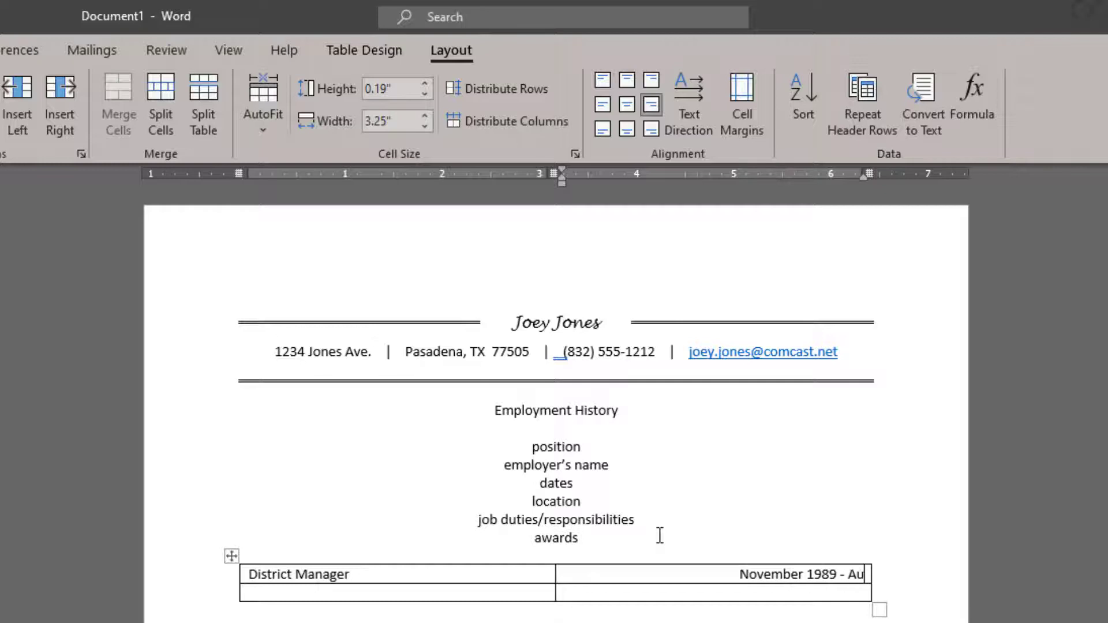
{"action": "type", "text": "gust 2020"}
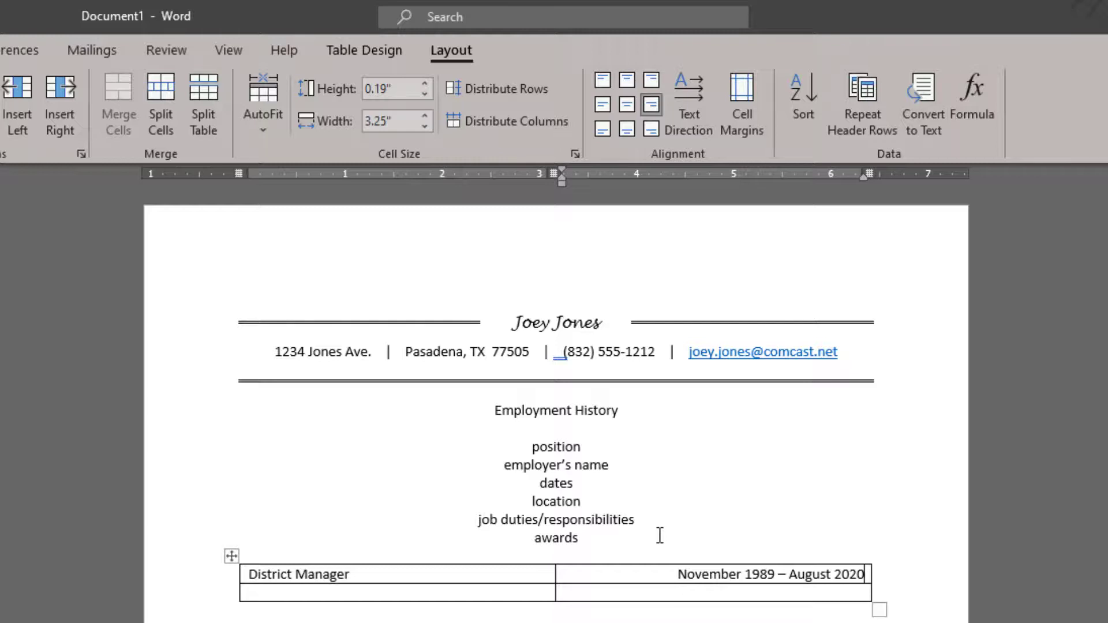
{"action": "key", "text": "Tab"}
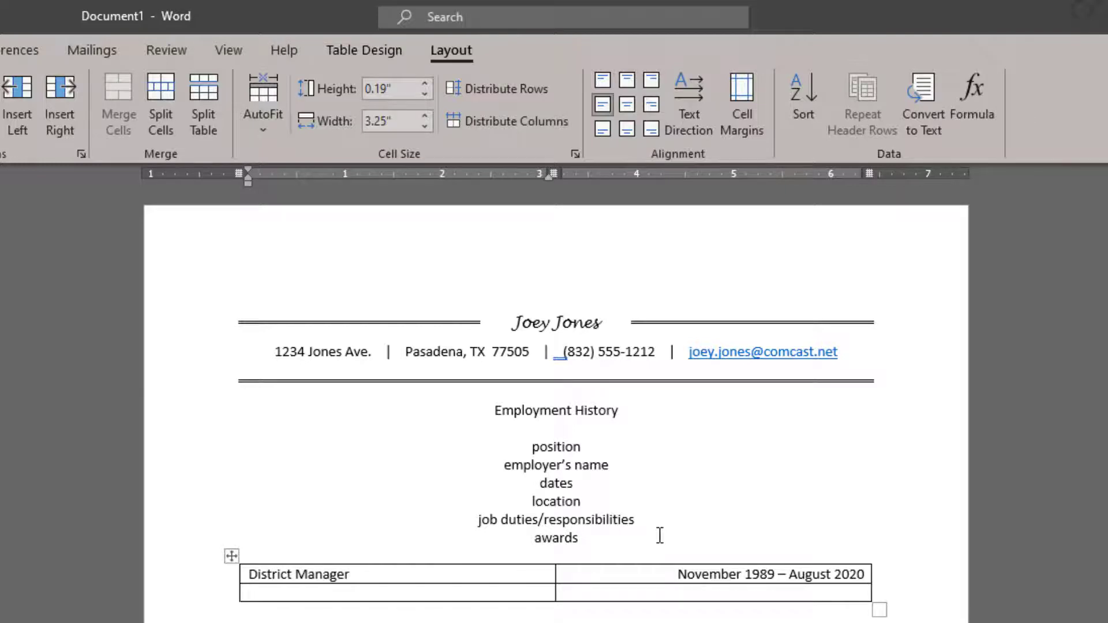
{"action": "type", "text": "ACE Cash Express"}
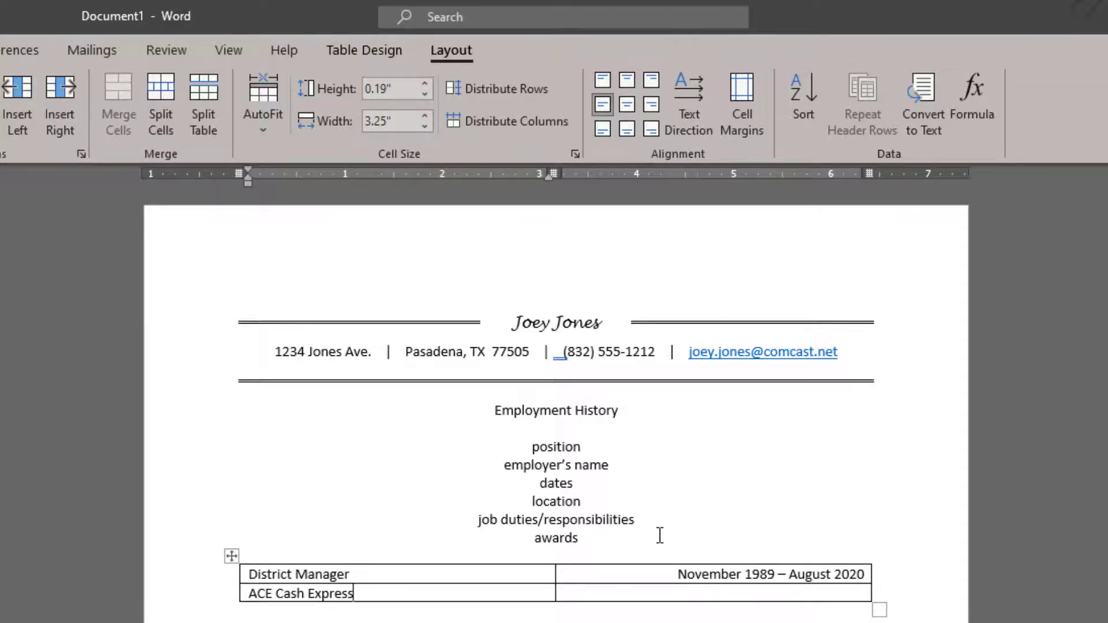
{"action": "key", "text": "Tab"}
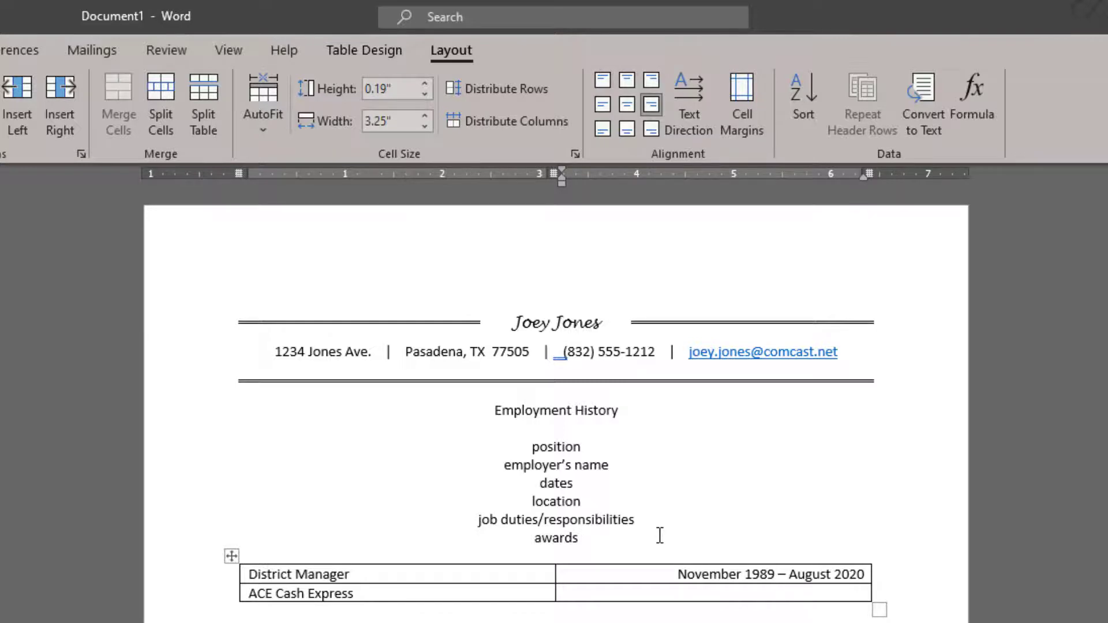
{"action": "type", "text": "Houston, TX"}
{"action": "key", "text": "Tab"}
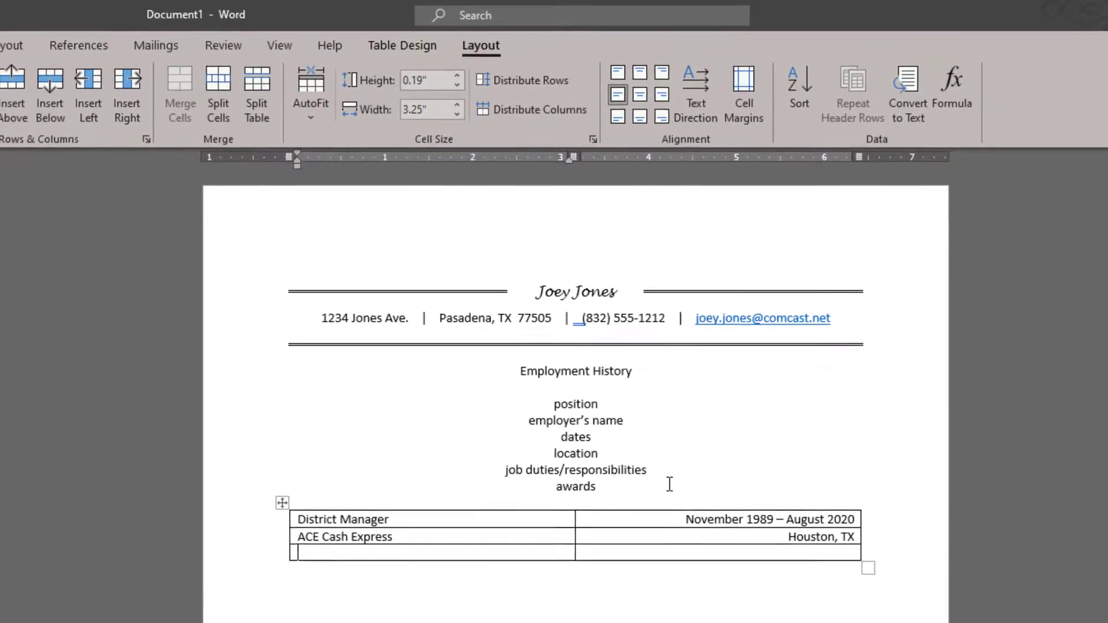
{"action": "key", "text": "Tab"}
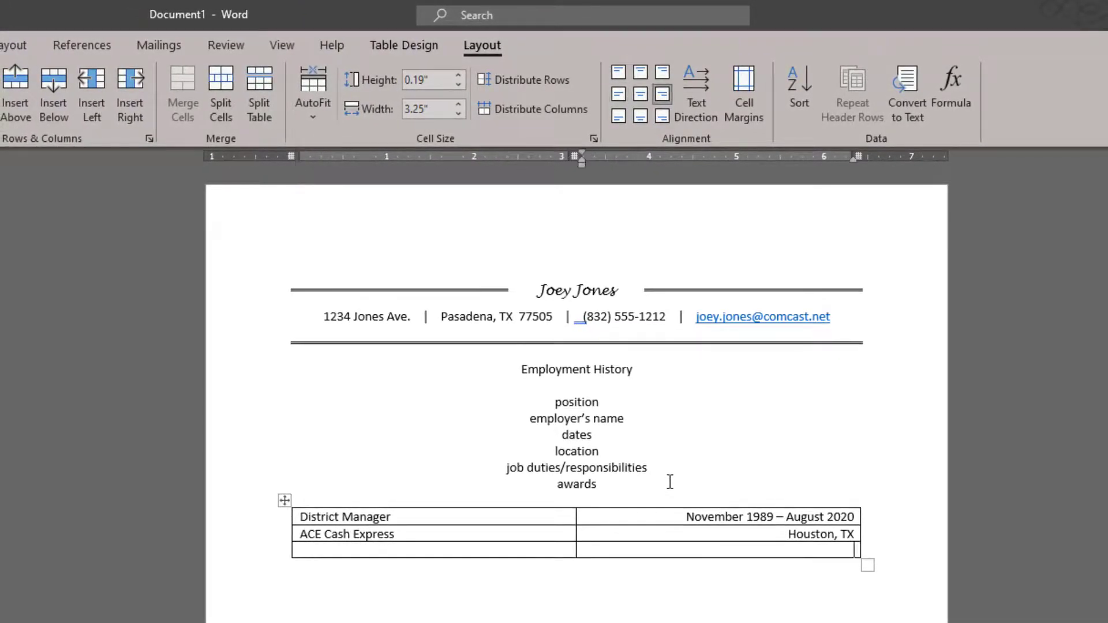
Step: Add a fourth row, merge the third row into one cell and align it centre-left
{"action": "key", "text": "Tab"}
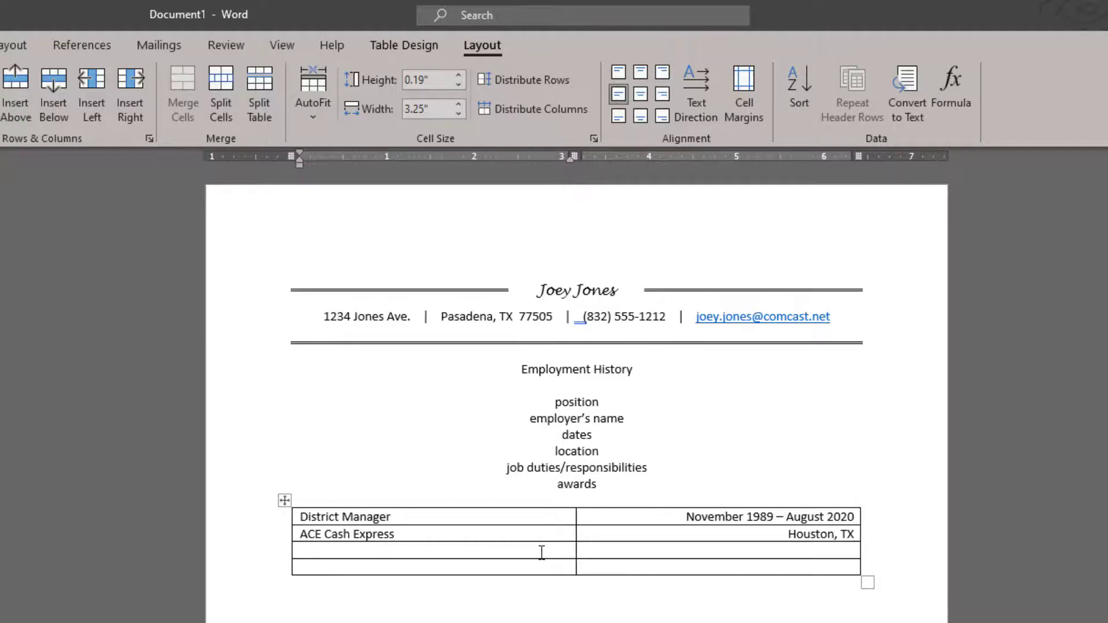
{"action": "left_click", "coordinate": [246, 551]}
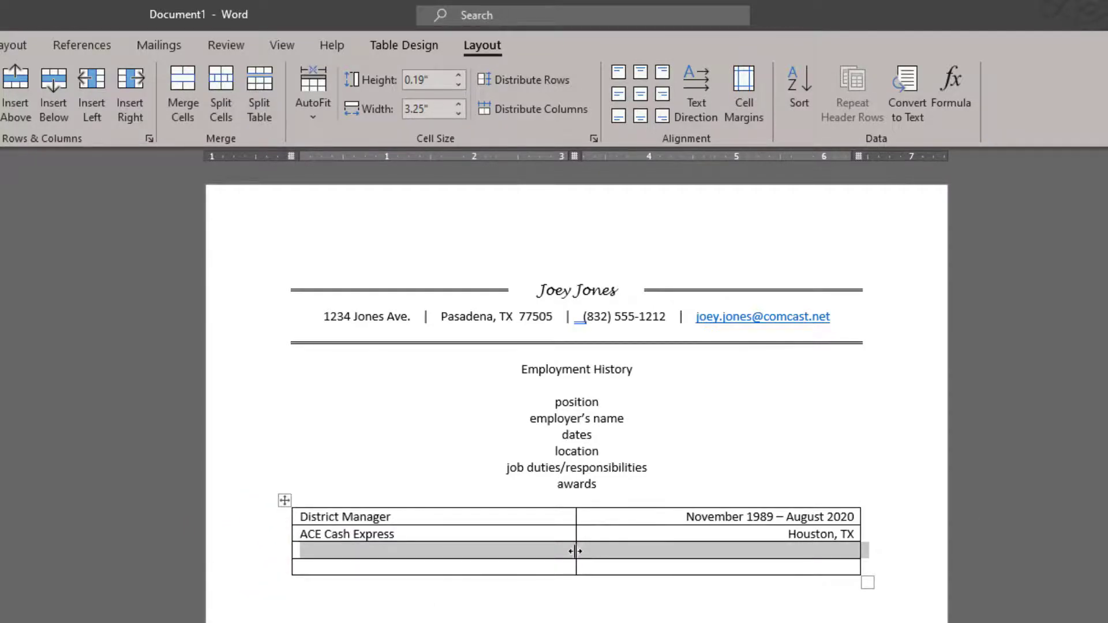
{"action": "mouse_move", "coordinate": [576, 551]}
{"action": "left_mouse_down"}
{"action": "mouse_move", "coordinate": [487, 549]}
{"action": "mouse_move", "coordinate": [786, 552]}
{"action": "mouse_move", "coordinate": [403, 546]}
{"action": "mouse_move", "coordinate": [606, 555]}
{"action": "mouse_move", "coordinate": [570, 554]}
{"action": "left_mouse_up"}
{"action": "left_click", "coordinate": [180, 85]}
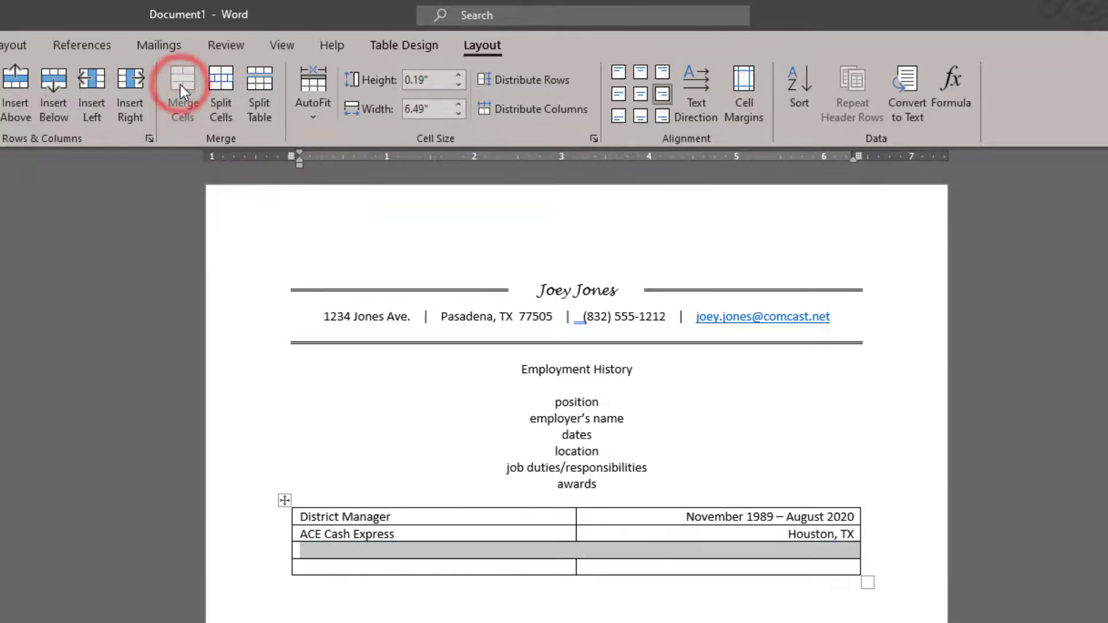
{"action": "left_click", "coordinate": [561, 549]}
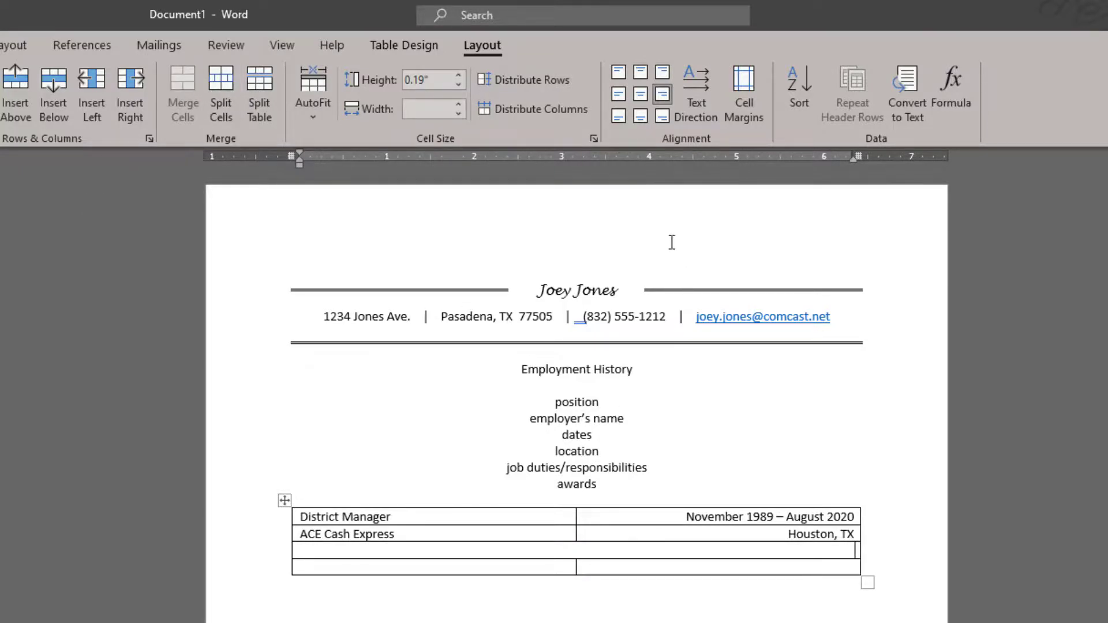
{"action": "left_click", "coordinate": [618, 94]}
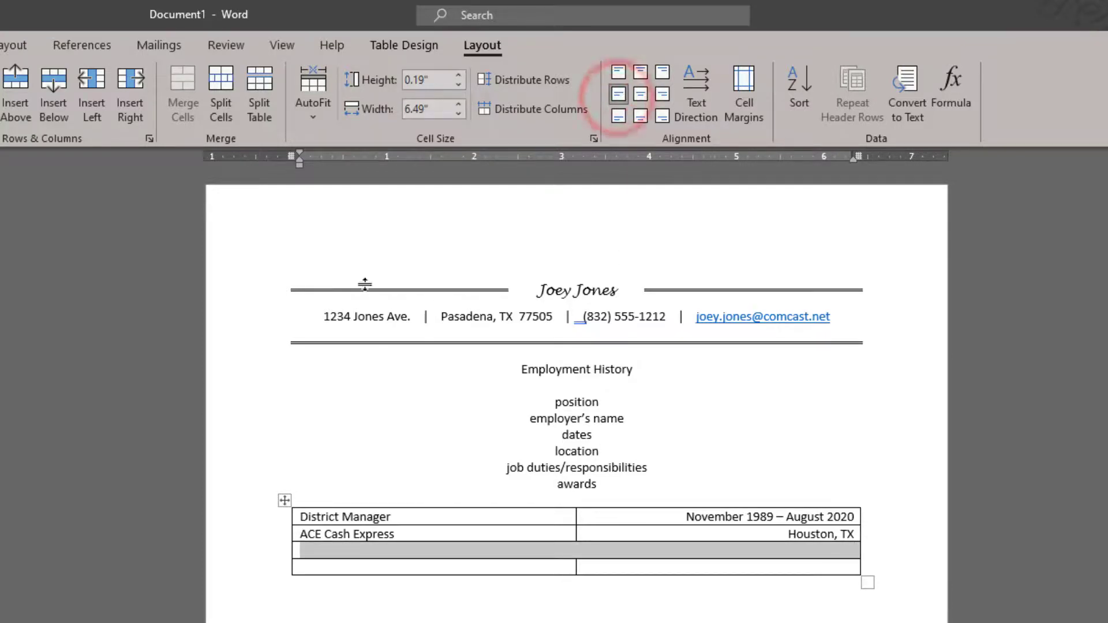
{"action": "left_click", "coordinate": [0, 45]}
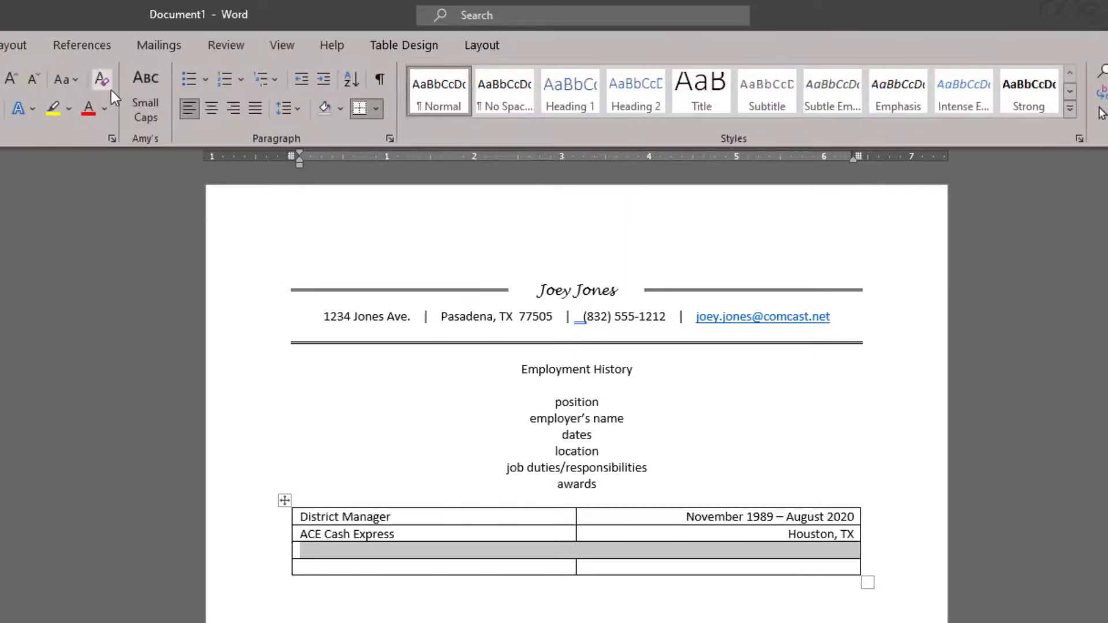
Step: Bullet the merged row and type 'Personnel management including recruiting, hiring, training, progressive discipline, and if necessary, dismissal'
{"action": "left_click", "coordinate": [186, 84]}
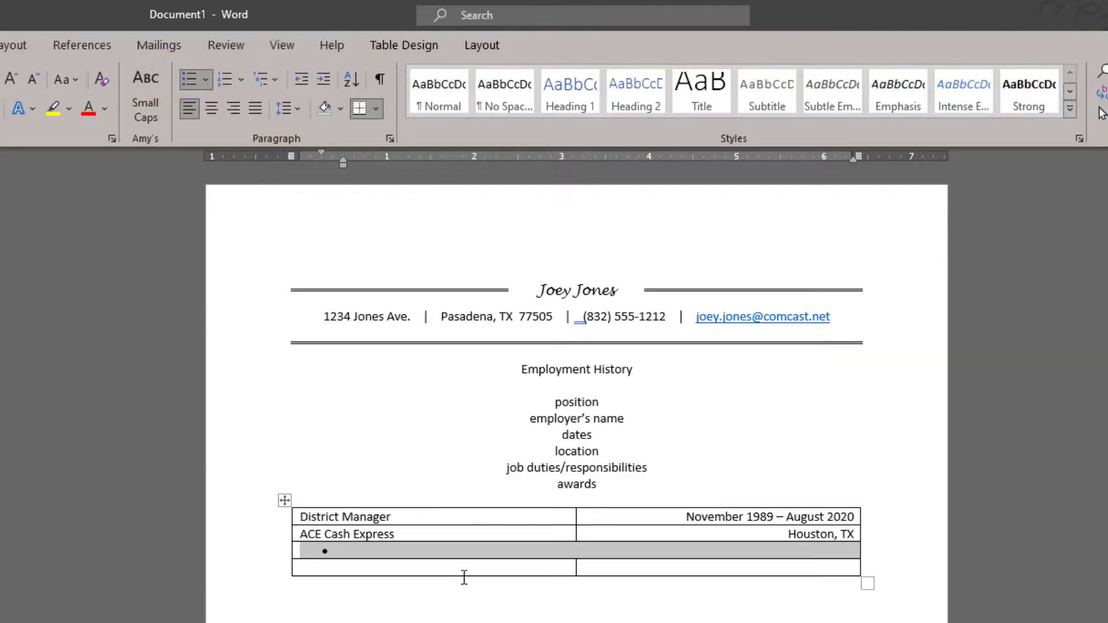
{"action": "left_click", "coordinate": [455, 554]}
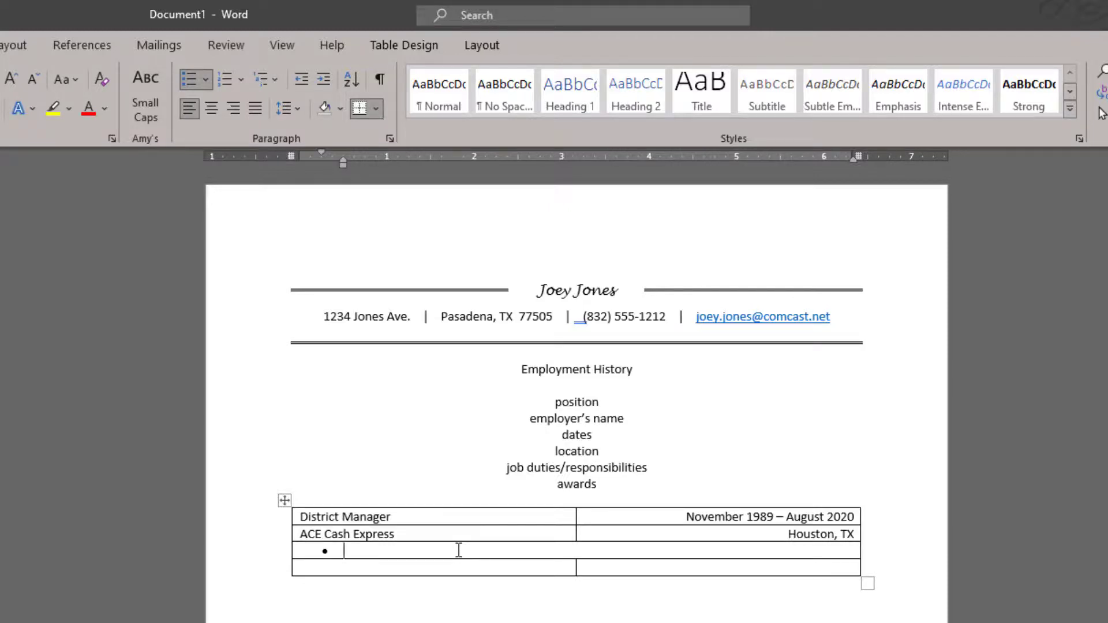
{"action": "type", "text": "Personnel manageme"}
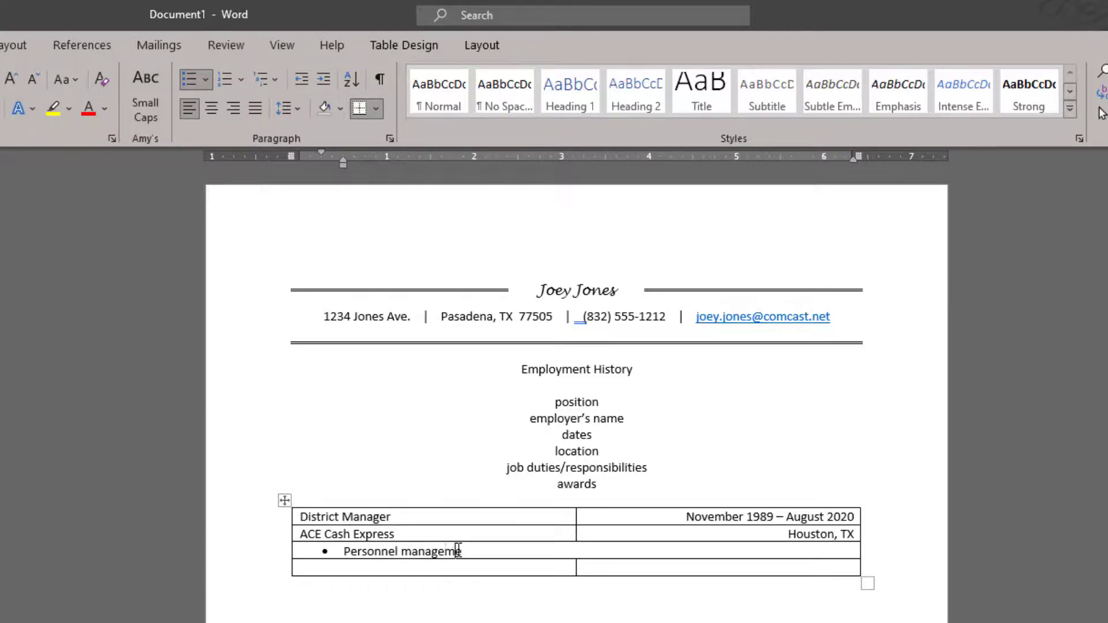
{"action": "type", "text": "nt including regruite"}
{"action": "key", "text": "BackSpace"}
{"action": "key", "text": "BackSpace"}
{"action": "key", "text": "BackSpace"}
{"action": "key", "text": "BackSpace"}
{"action": "key", "text": "BackSpace"}
{"action": "key", "text": "BackSpace"}
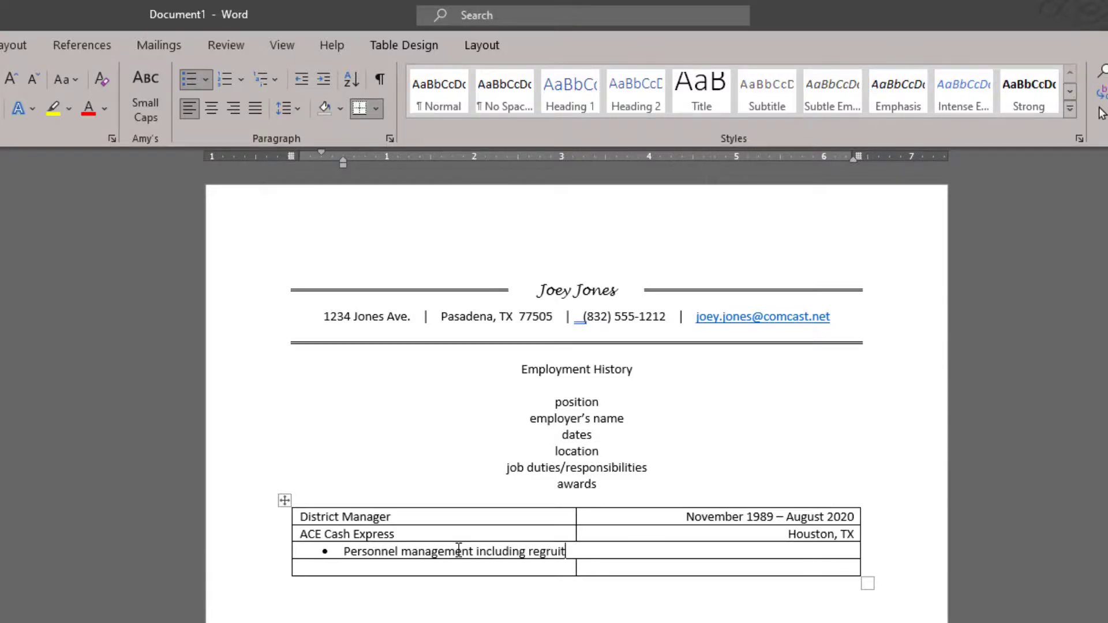
{"action": "type", "text": "cruiting, hirign"}
{"action": "key", "text": "BackSpace"}
{"action": "key", "text": "BackSpace"}
{"action": "key", "text": "BackSpace"}
{"action": "type", "text": "ing, train"}
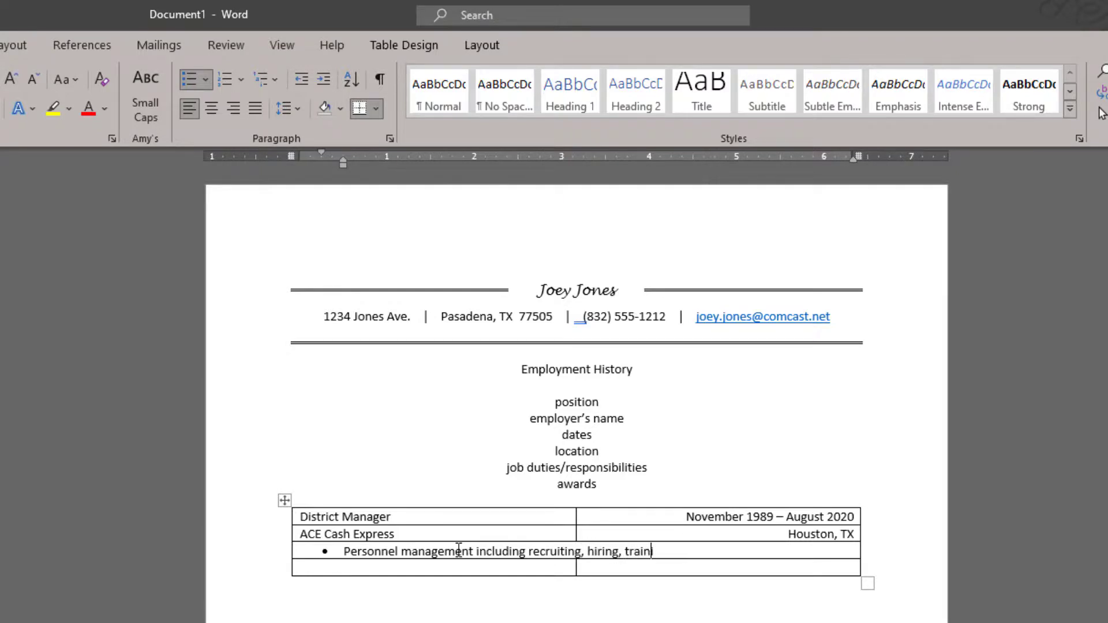
{"action": "type", "text": "ing, progressive dsic"}
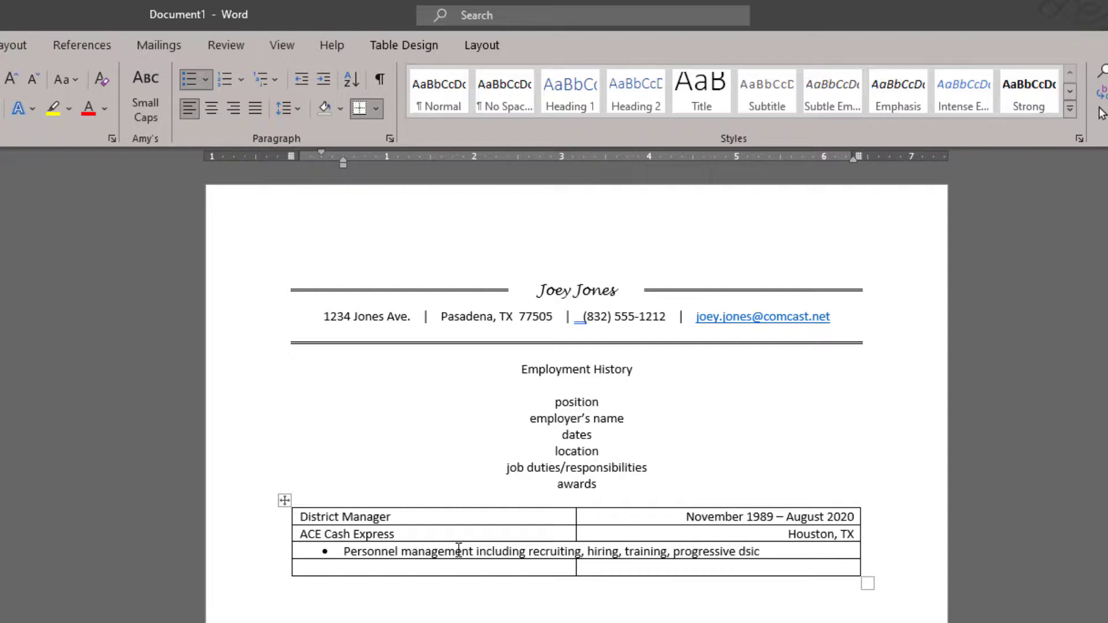
{"action": "key", "text": "BackSpace"}
{"action": "key", "text": "BackSpace"}
{"action": "key", "text": "BackSpace"}
{"action": "type", "text": "iscipline, and if nec"}
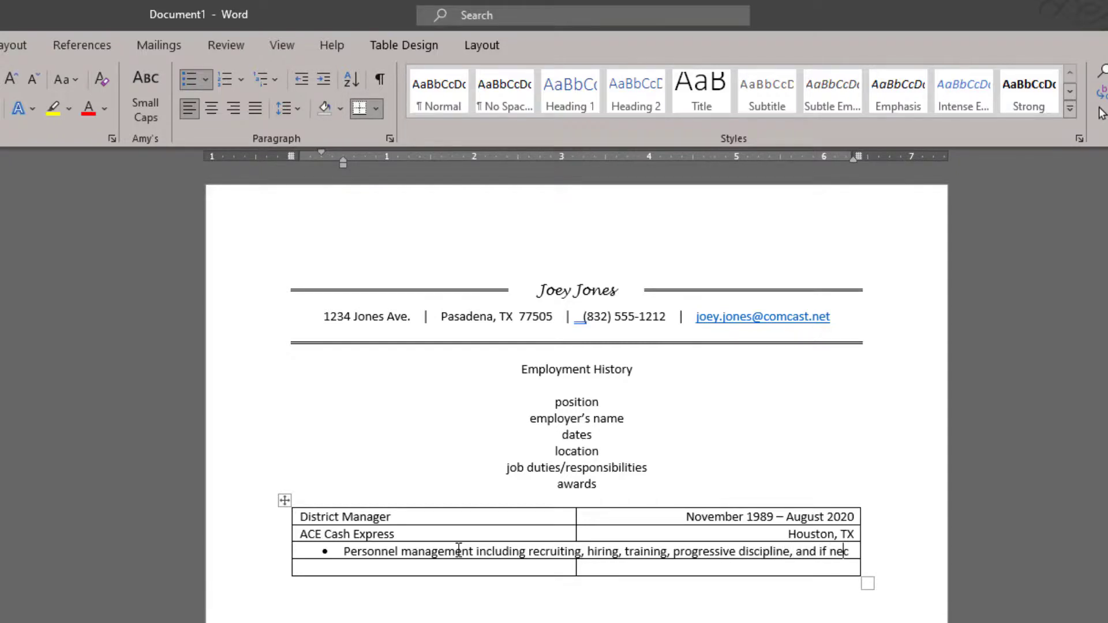
{"action": "type", "text": "essary, dis"}
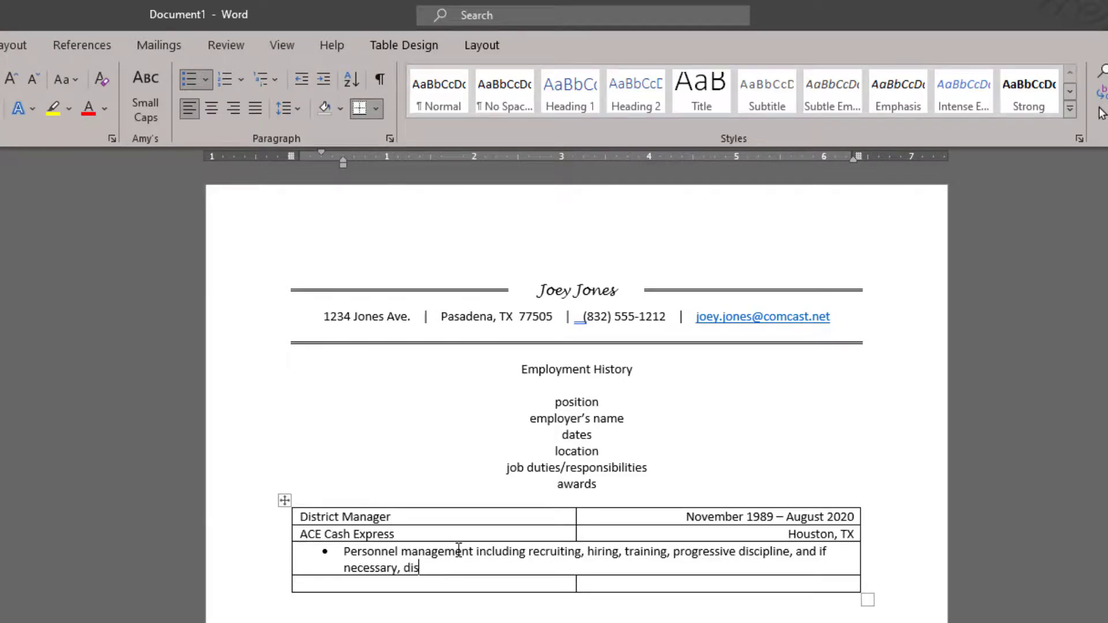
{"action": "key", "text": "BackSpace"}
{"action": "type", "text": "smissal"}
Step: Add a new empty bullet below the first duty
{"action": "key", "text": "Return"}
{"action": "key", "text": "Return"}
{"action": "key", "text": "Return"}
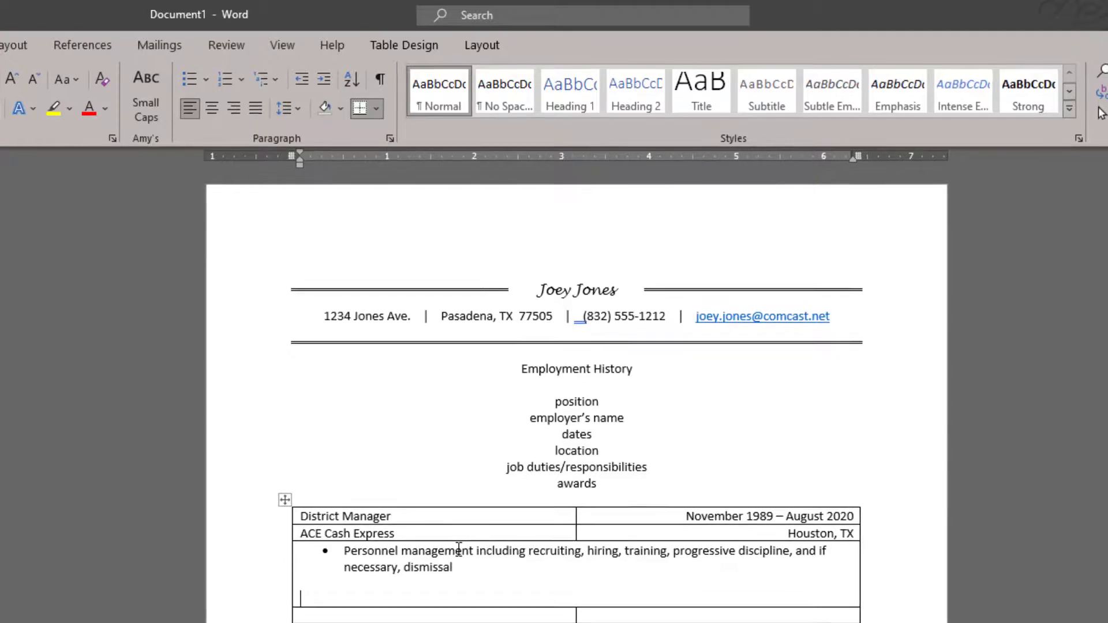
{"action": "key", "text": "BackSpace"}
{"action": "key", "text": "BackSpace"}
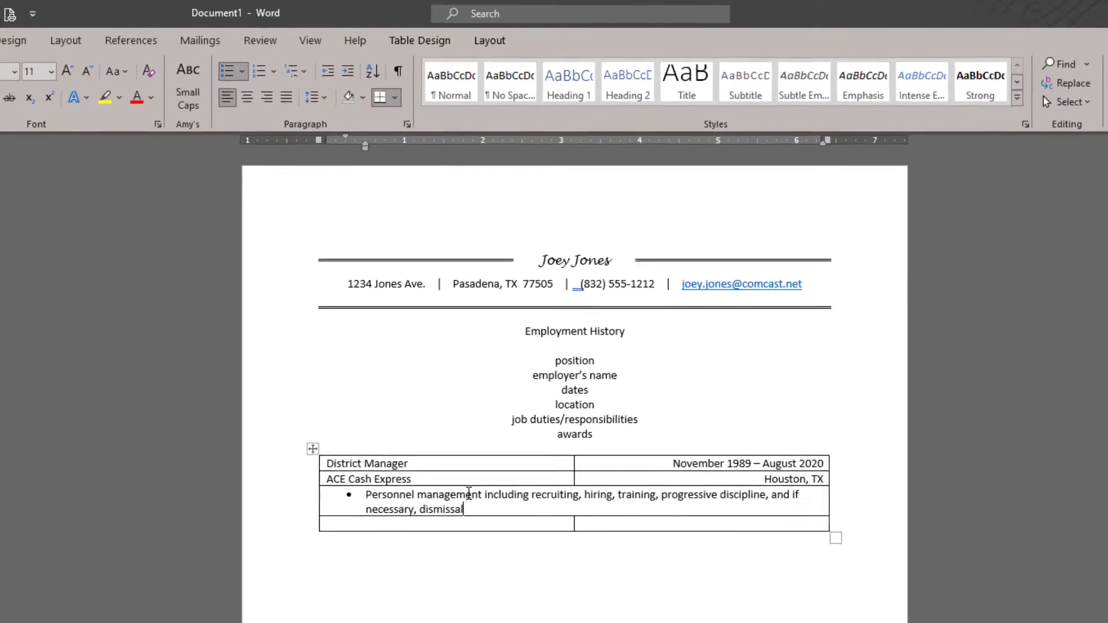
{"action": "key", "text": "Return"}
{"action": "key", "text": "Return"}
{"action": "key", "text": "Return"}
{"action": "key", "text": "Return"}
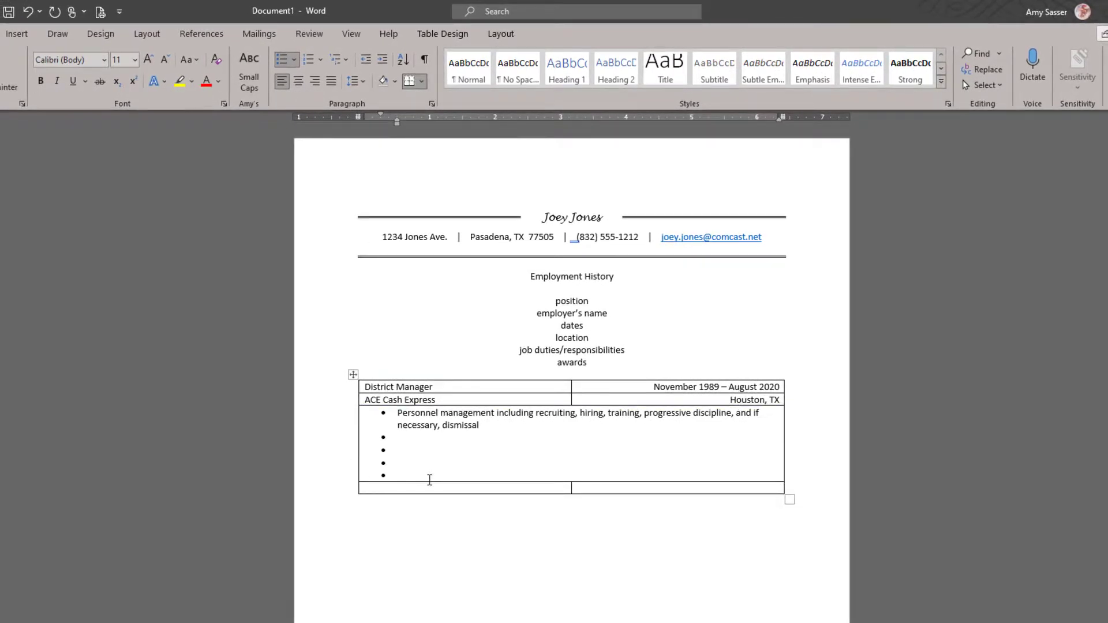
Step: Add a row with 'Carhop' and dates 'February 1989-November 1989'
{"action": "key", "text": "Tab"}
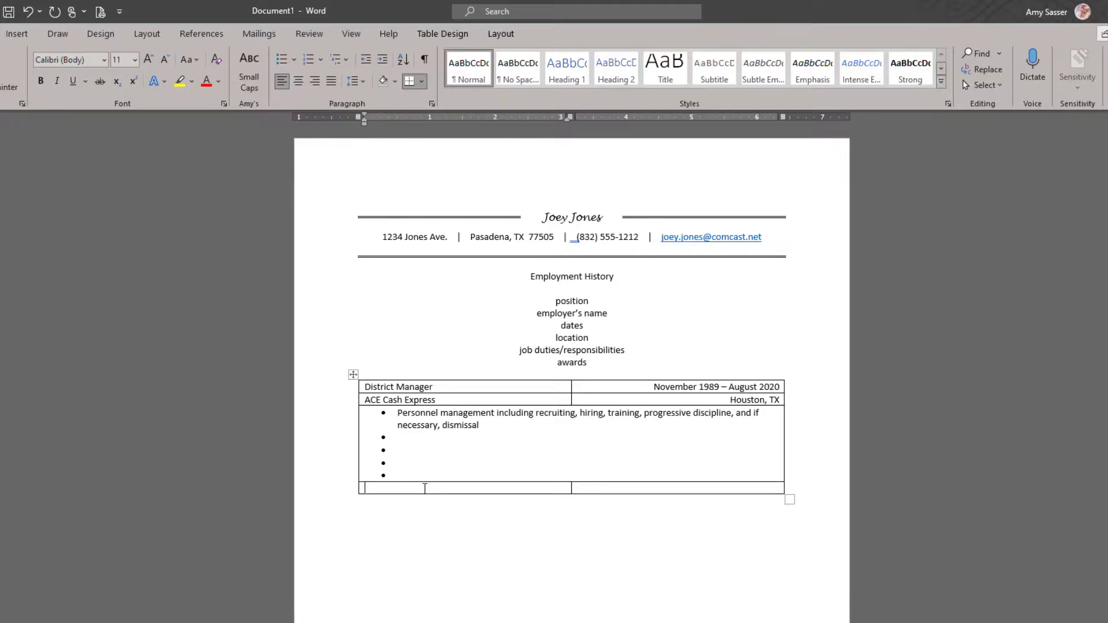
{"action": "key", "text": "Tab"}
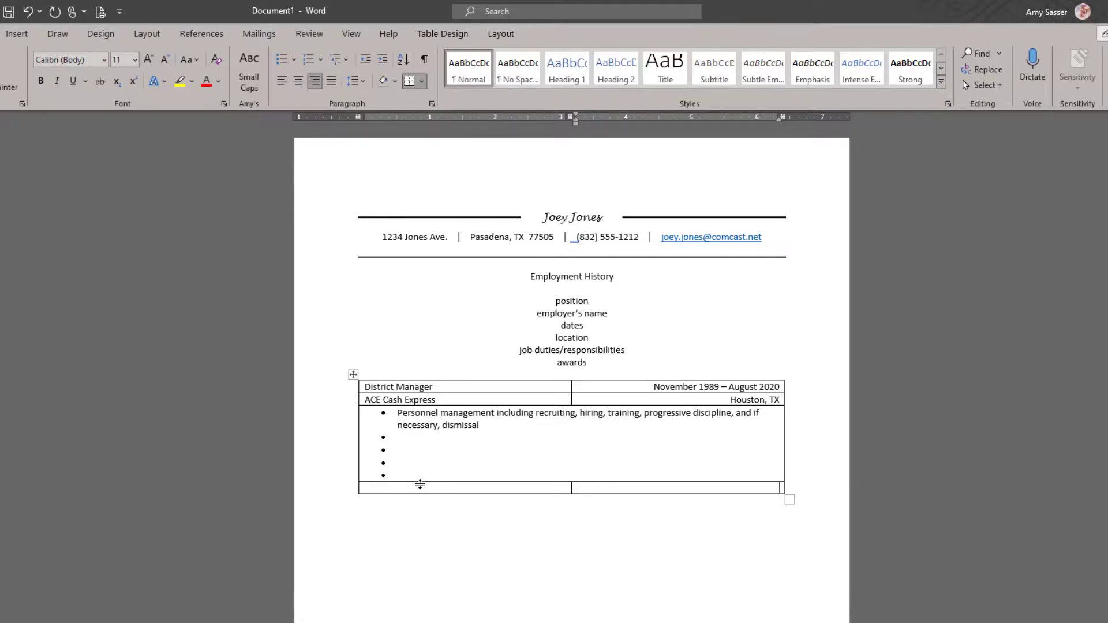
{"action": "key", "text": "Tab"}
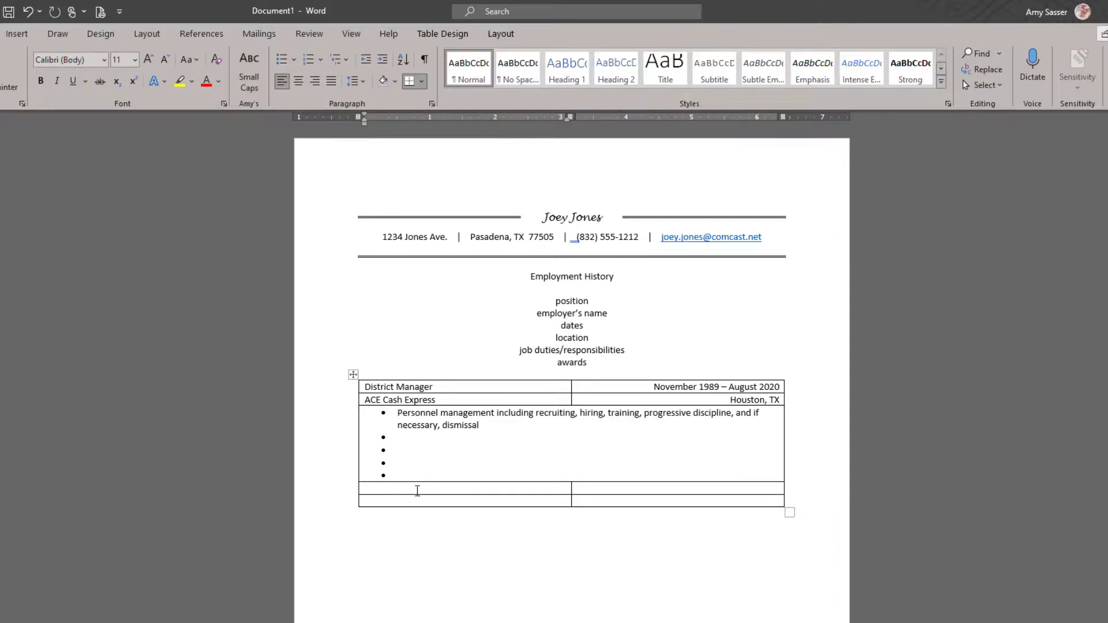
{"action": "type", "text": "Carhop"}
{"action": "key", "text": "Tab"}
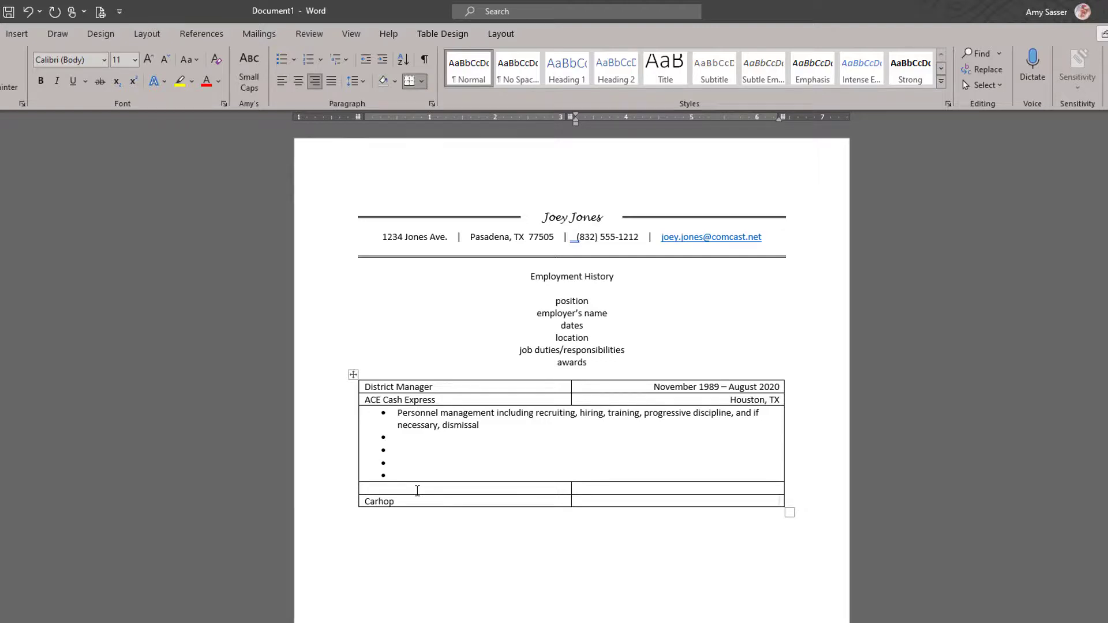
{"action": "type", "text": "Frebruary 1989-November"}
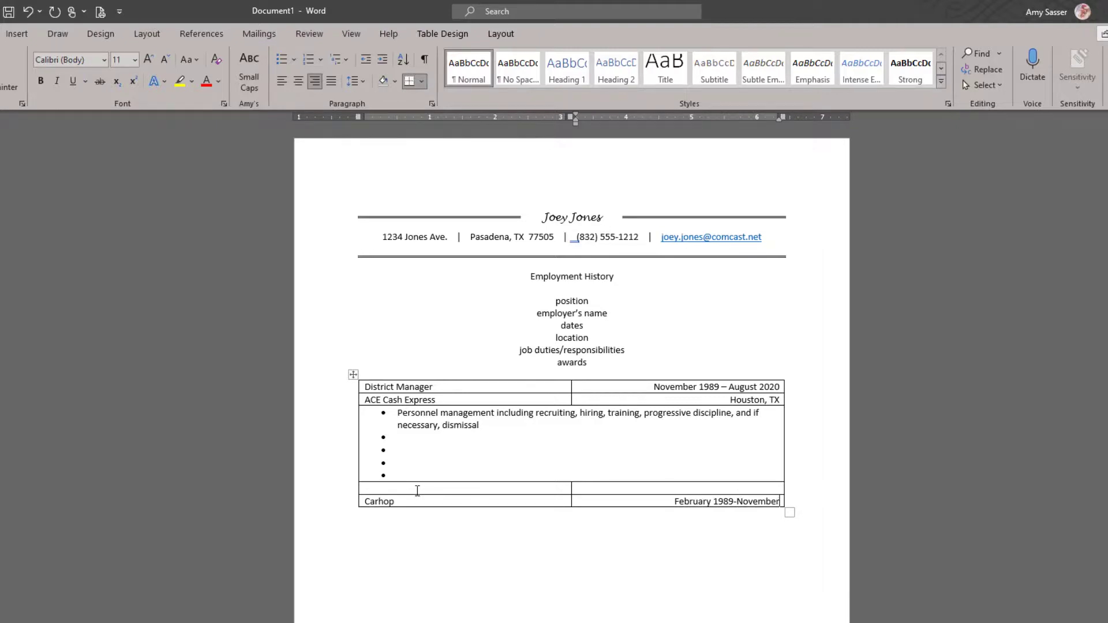
{"action": "type", "text": " 1989"}
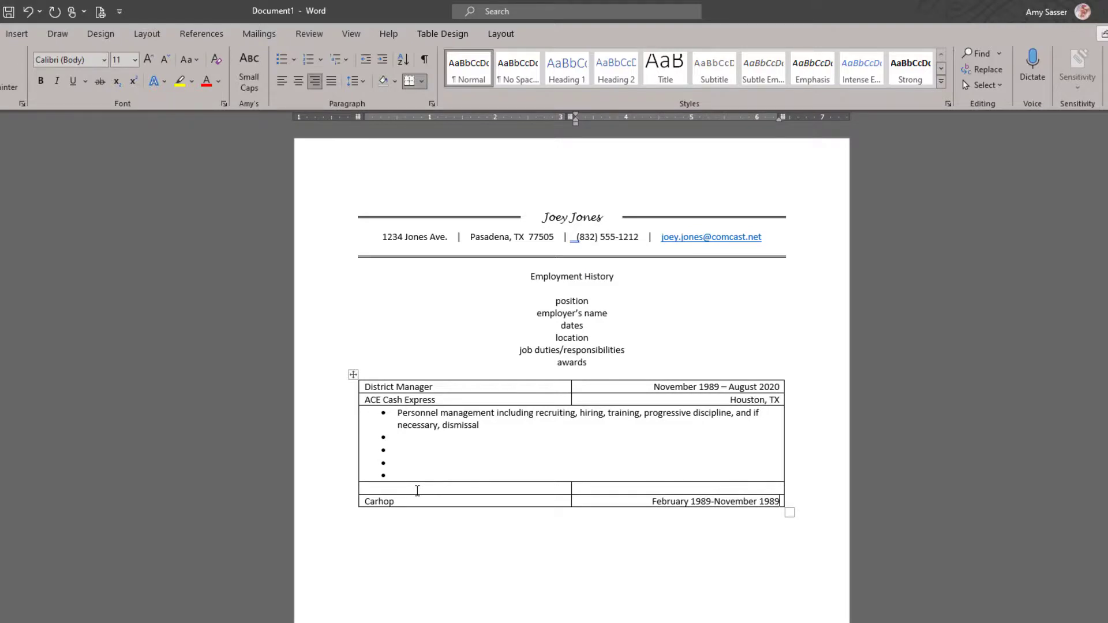
Step: Add a row with 'Sonic Drive-in' and 'Tuscaloosa, AL', then two empty rows
{"action": "key", "text": "Tab"}
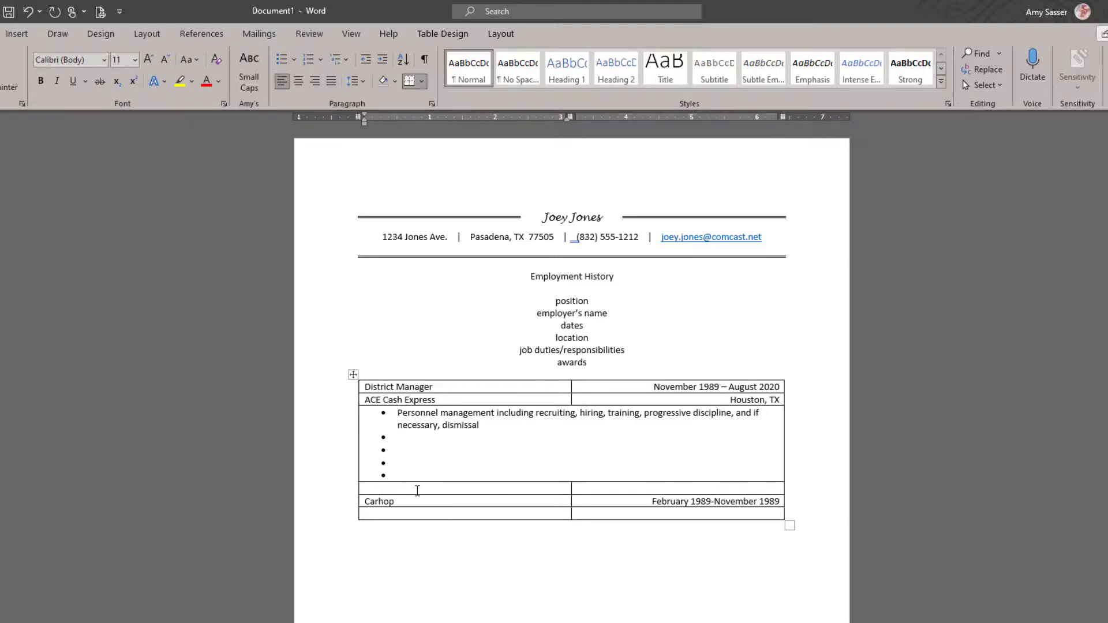
{"action": "type", "text": "Sonic Drive-in"}
{"action": "key", "text": "Tab"}
{"action": "type", "text": "Tu"}
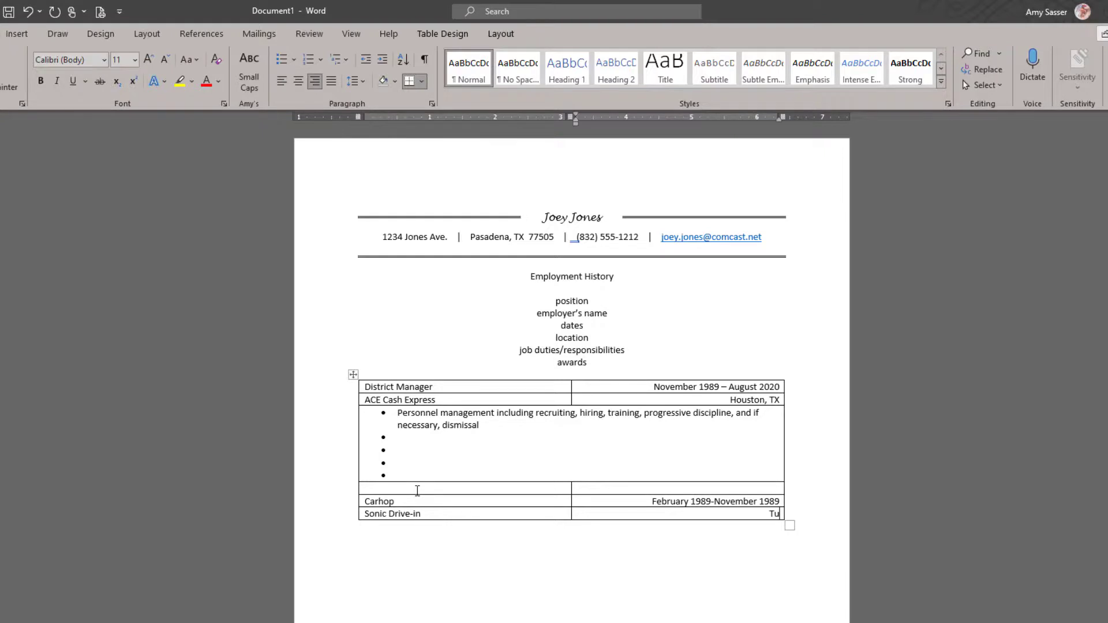
{"action": "type", "text": "scaloosa, AL"}
{"action": "key", "text": "Tab"}
{"action": "key", "text": "Tab"}
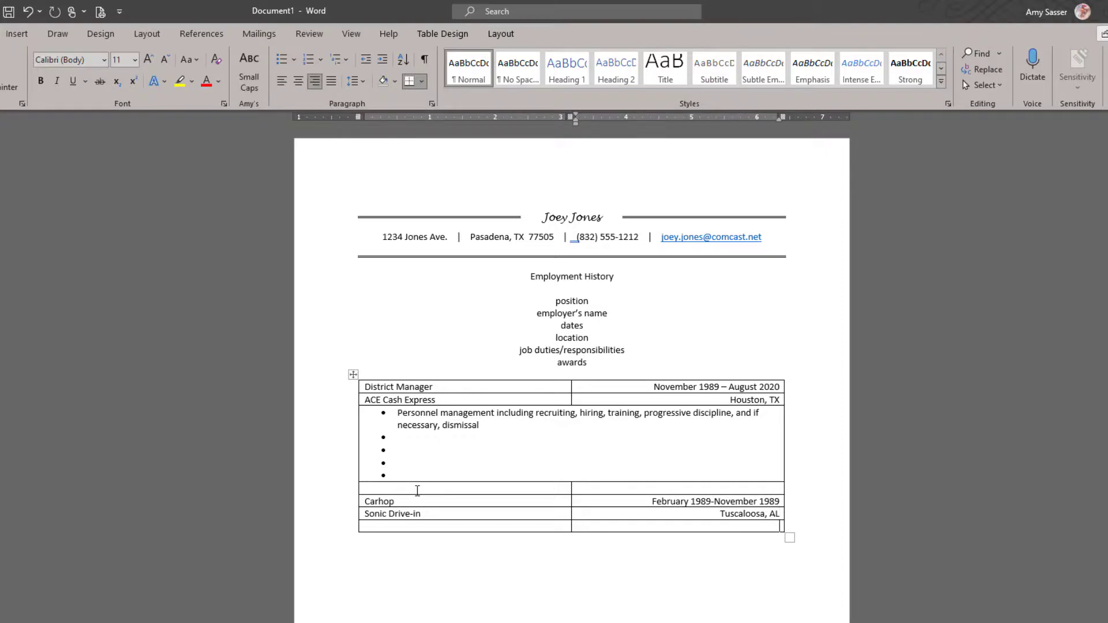
{"action": "key", "text": "Tab"}
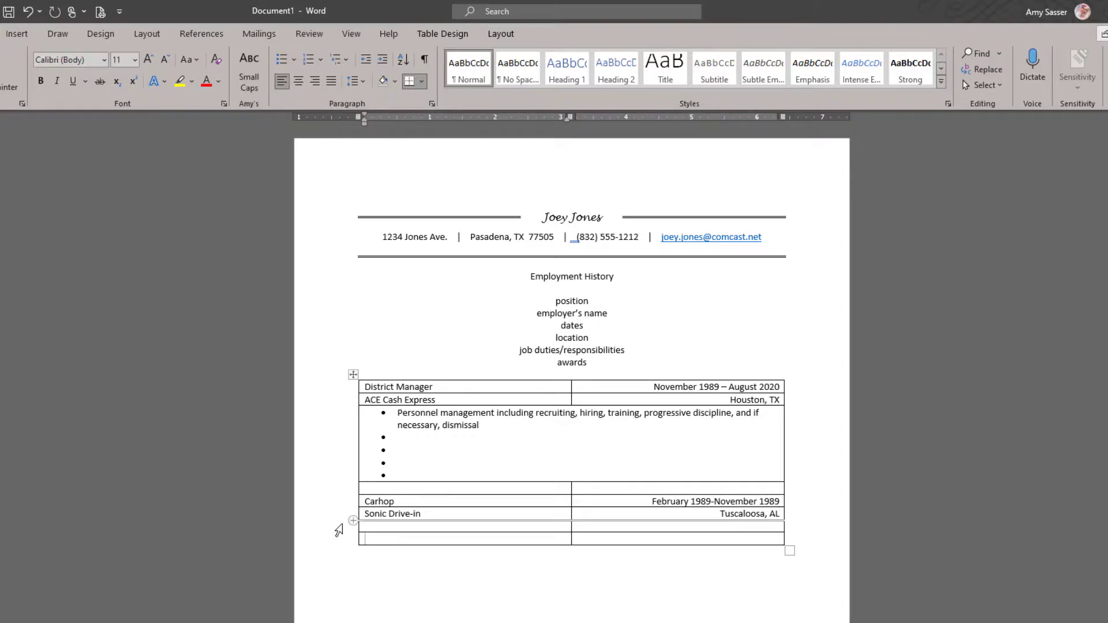
Step: Merge the empty row under Sonic Drive-in into a single cell
{"action": "left_click", "coordinate": [341, 526]}
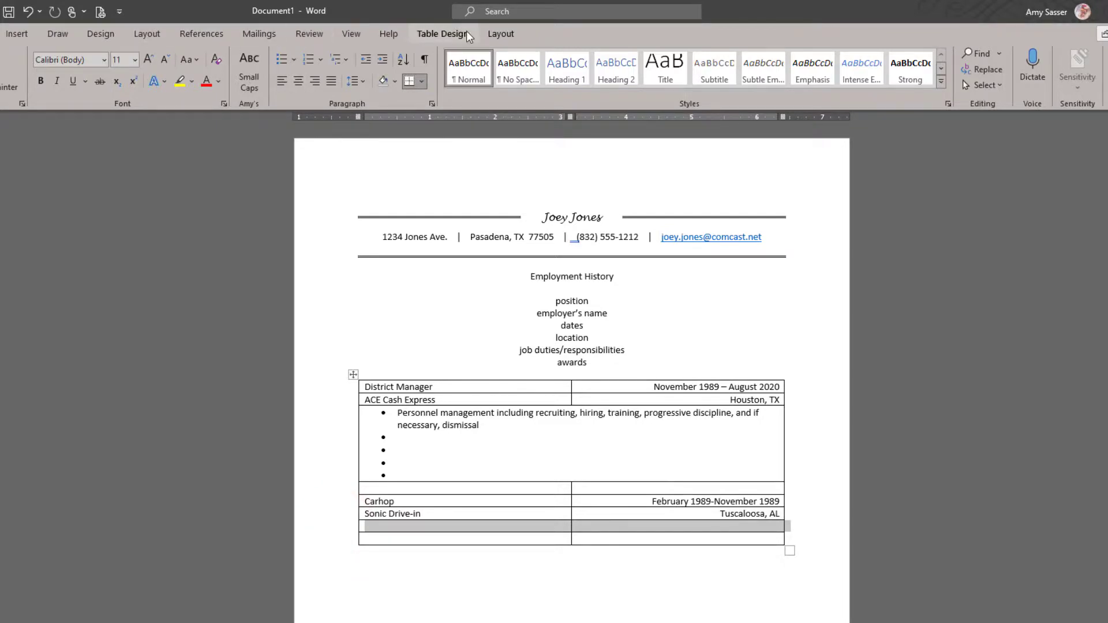
{"action": "left_click", "coordinate": [501, 34]}
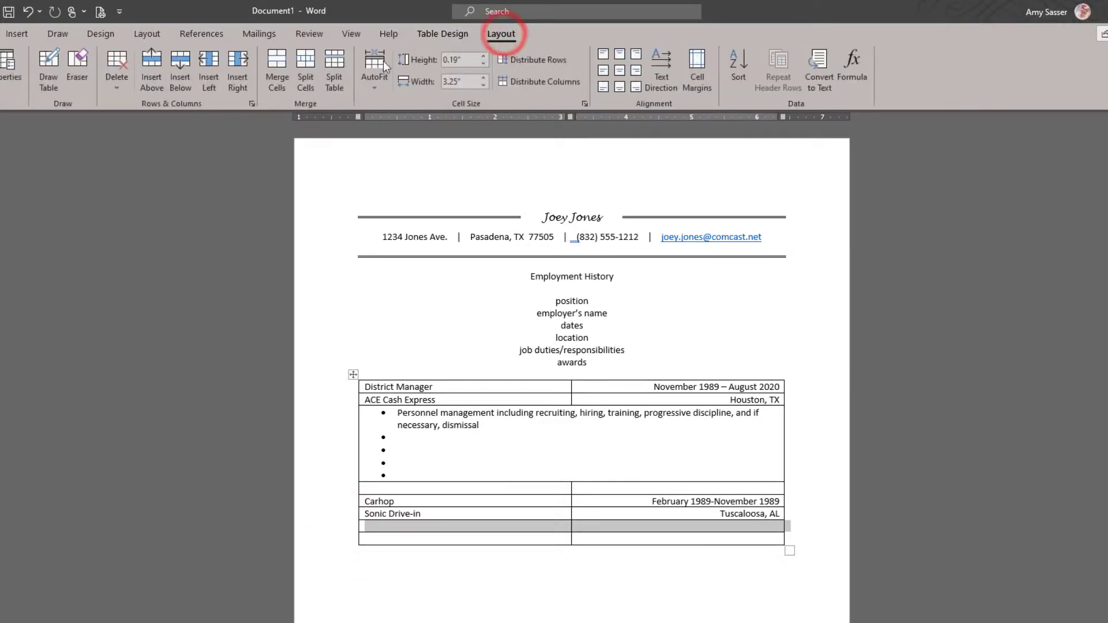
{"action": "left_click", "coordinate": [283, 71]}
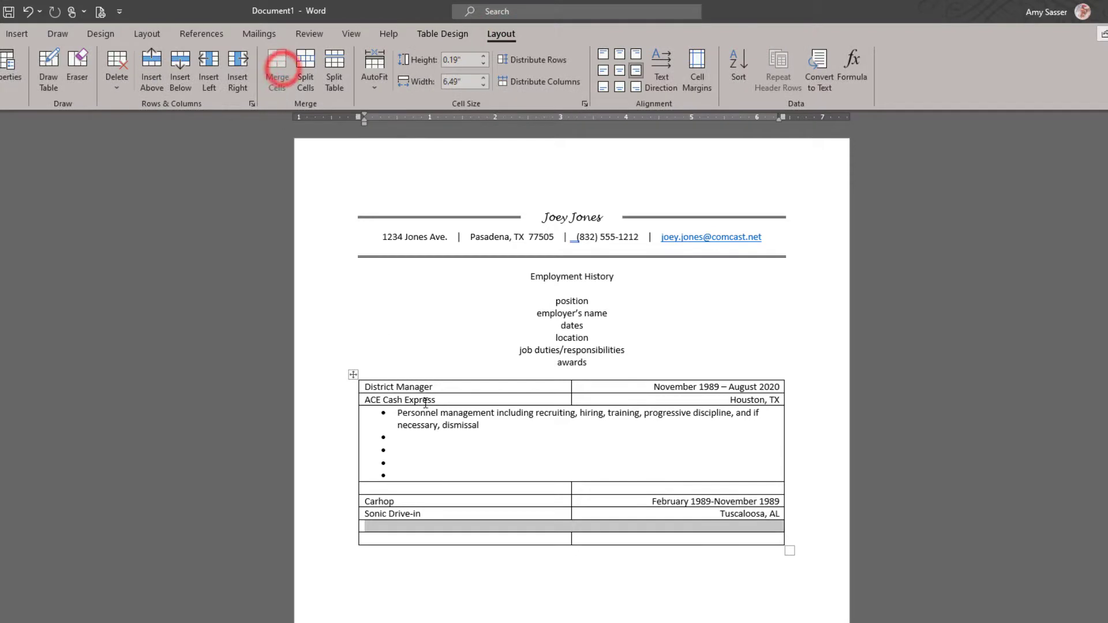
{"action": "left_click", "coordinate": [493, 528]}
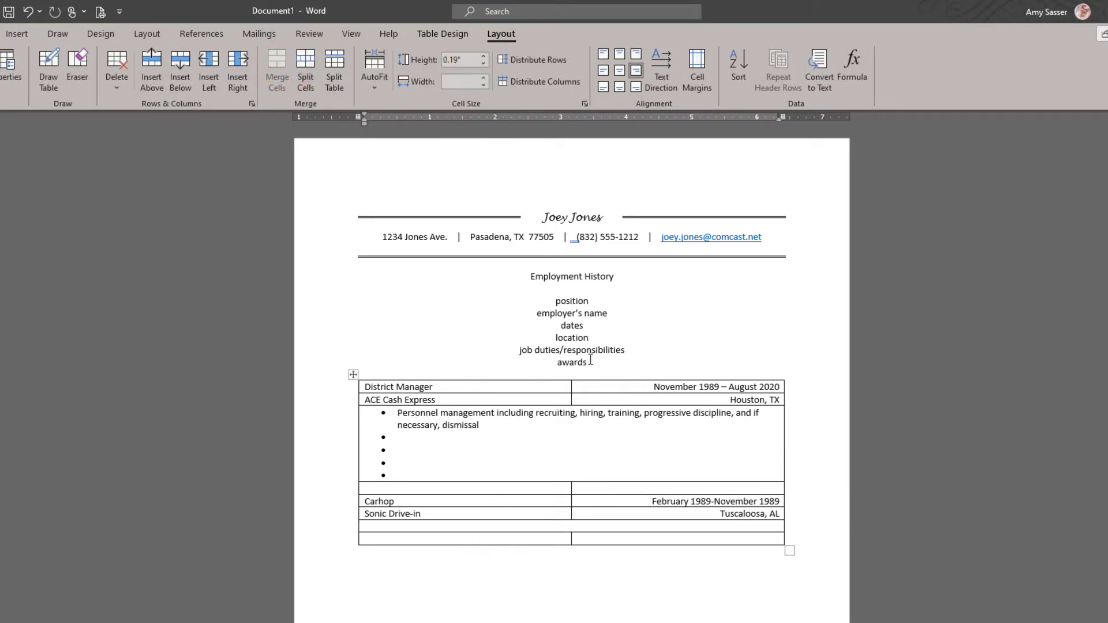
Step: Delete the placeholder lines from position through awards and select the job table
{"action": "left_click_drag", "start_coordinate": [592, 360], "coordinate": [537, 296]}
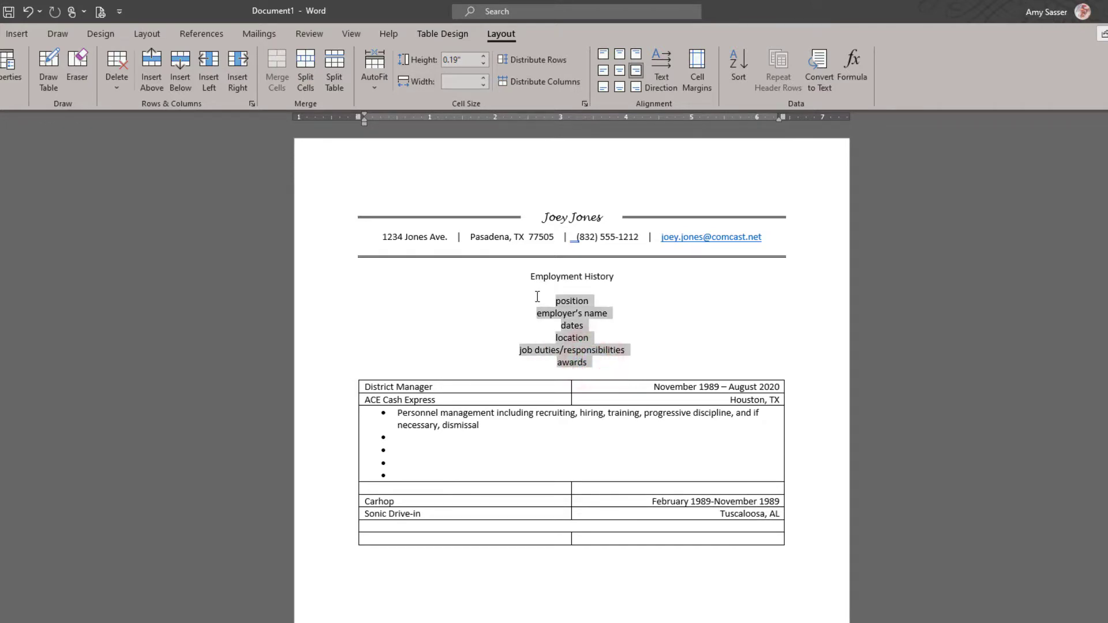
{"action": "key", "text": "BackSpace"}
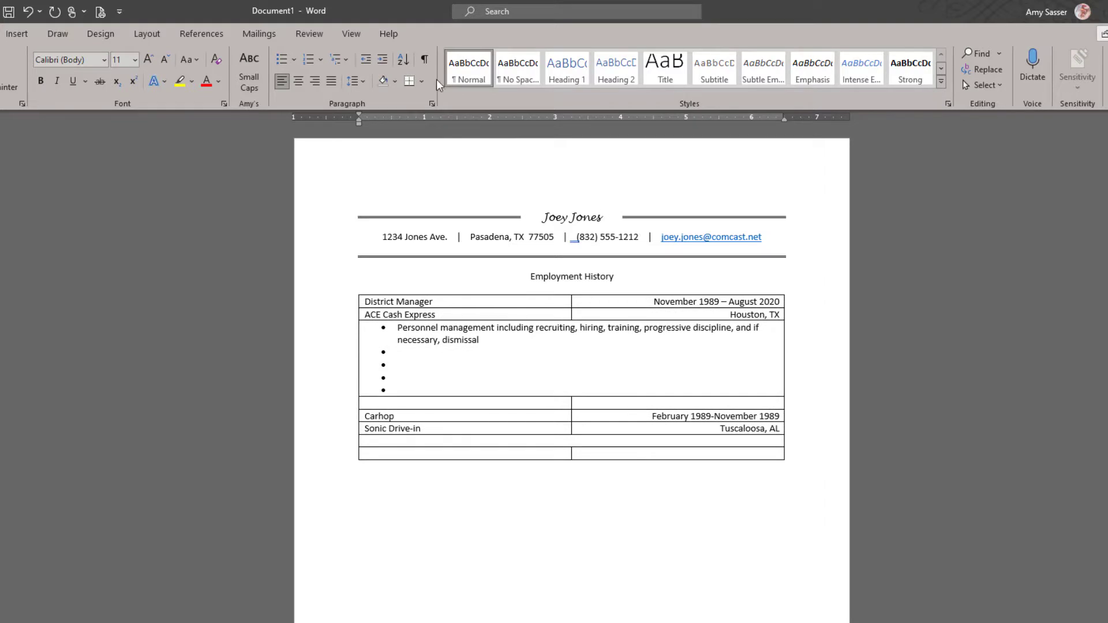
{"action": "left_click", "coordinate": [438, 313]}
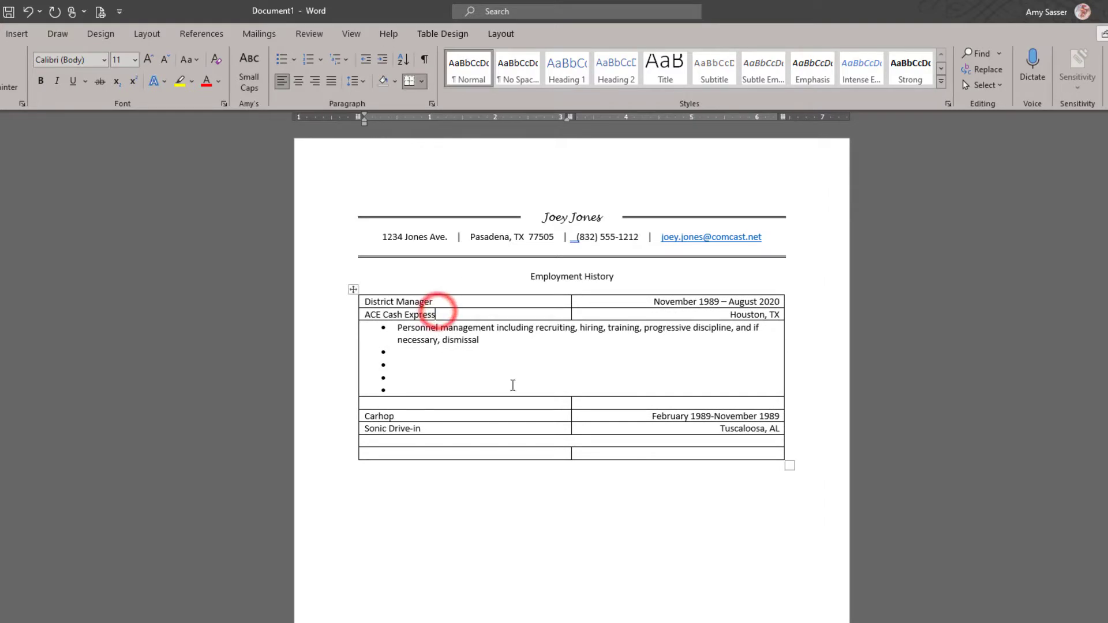
{"action": "left_click", "coordinate": [354, 290]}
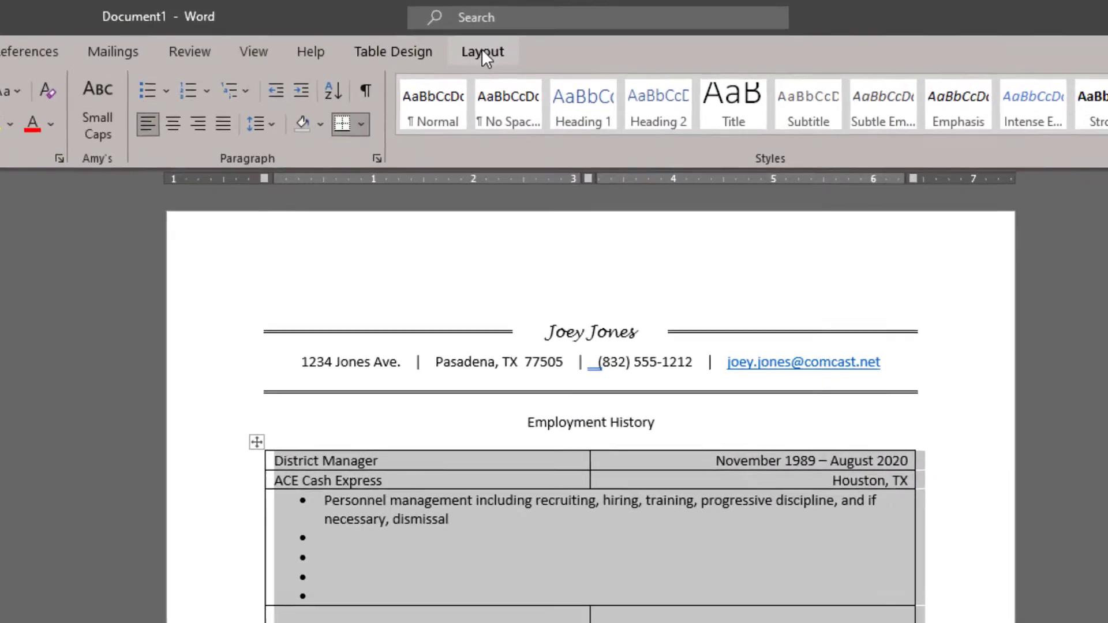
Step: Set the job table's borders to No Border
{"action": "left_click", "coordinate": [401, 53]}
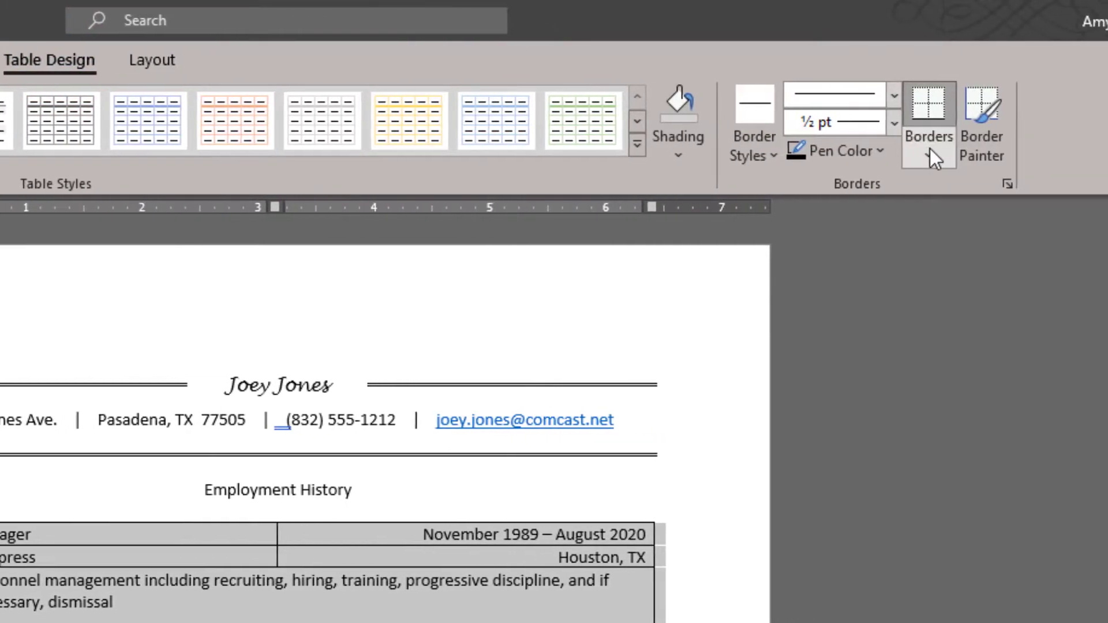
{"action": "left_click", "coordinate": [929, 156]}
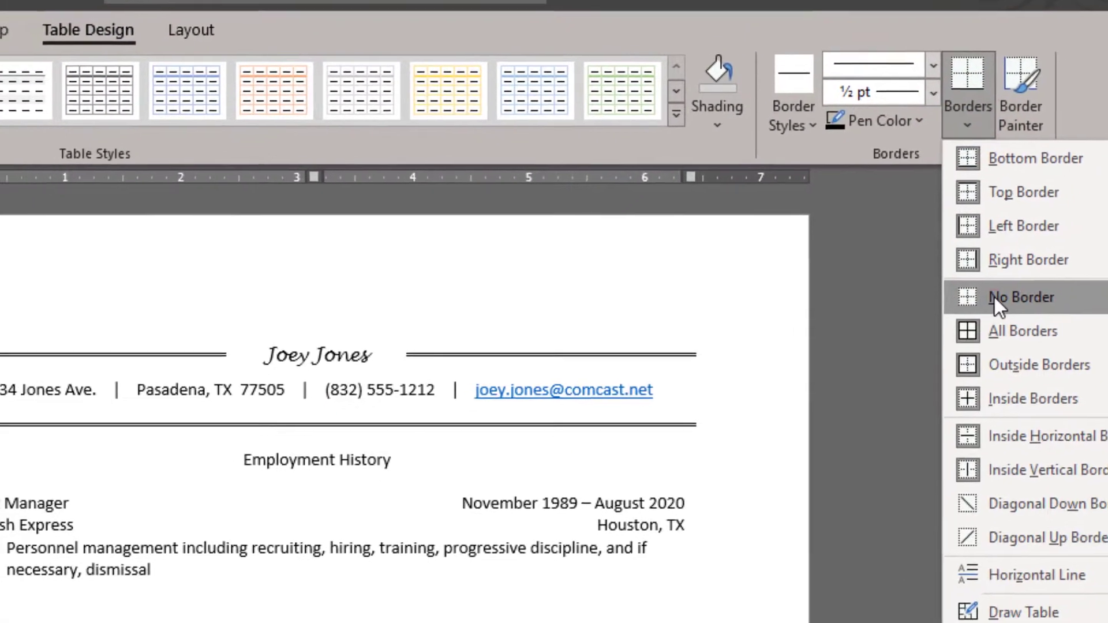
{"action": "left_click", "coordinate": [954, 328]}
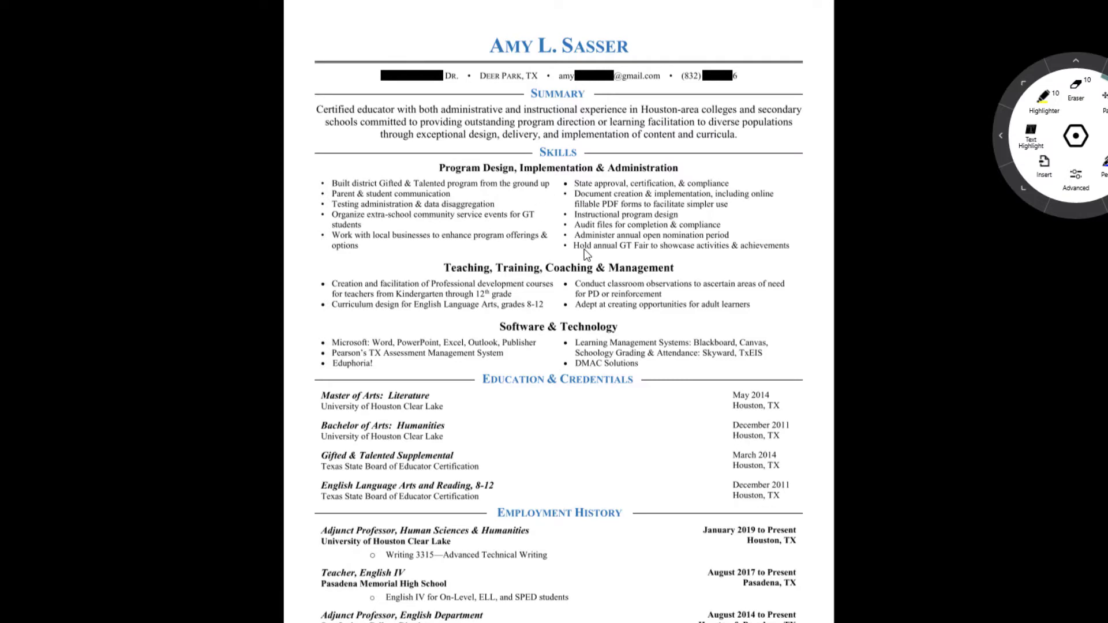
Step: Scroll through the sample resume PDF, then switch back to the Word Document1 draft
{"action": "scroll", "coordinate": [495, 257], "scroll_direction": "down", "scroll_amount": 3}
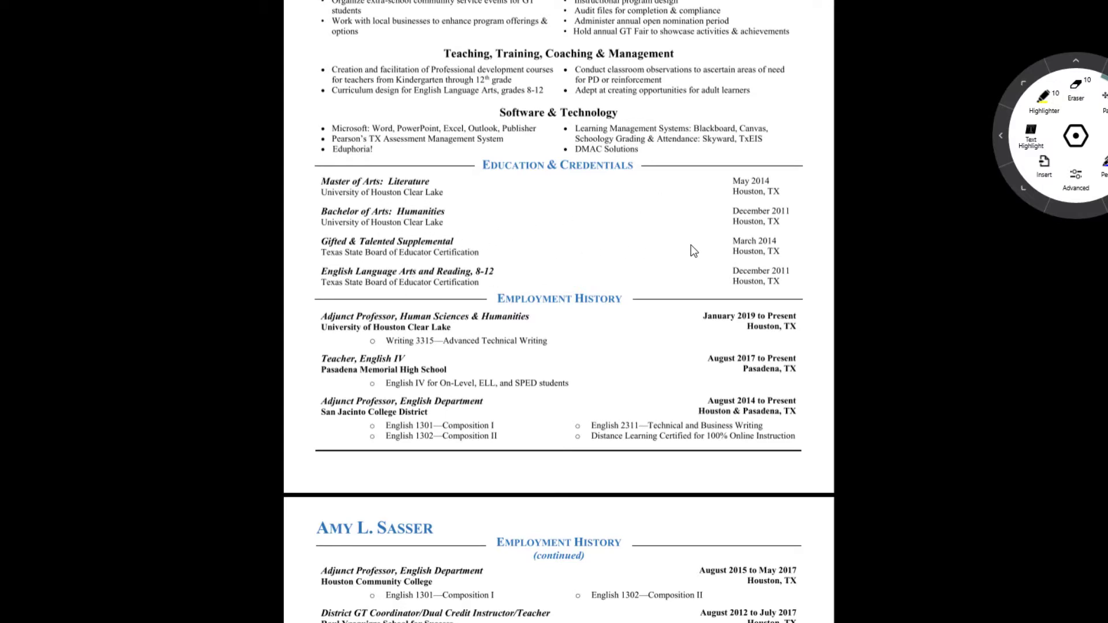
{"action": "scroll", "coordinate": [466, 336], "scroll_direction": "down", "scroll_amount": 2}
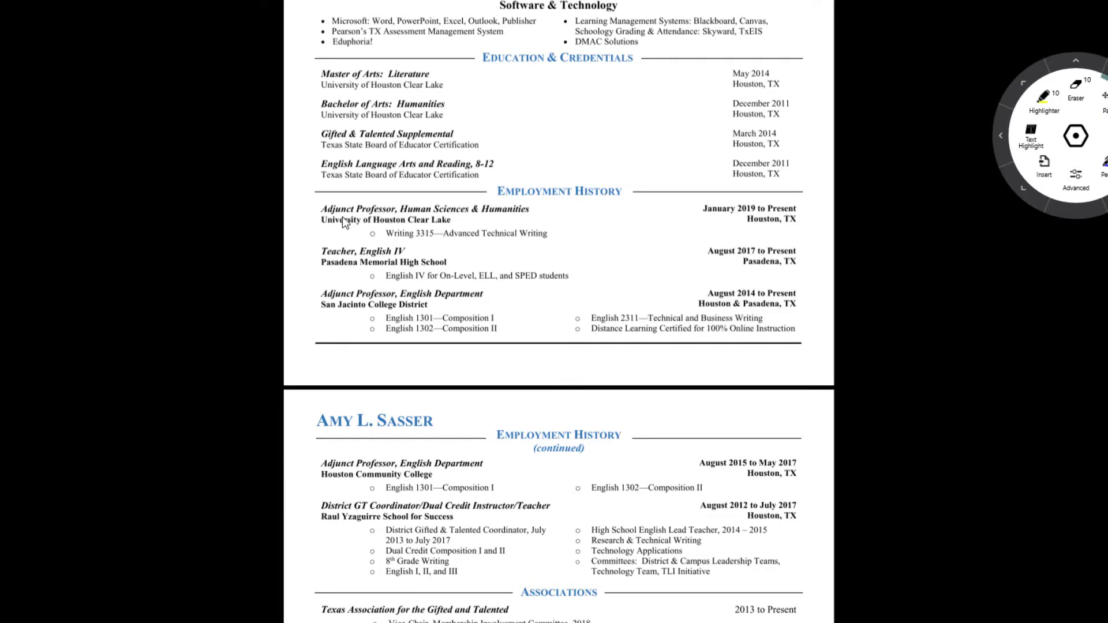
{"action": "scroll", "coordinate": [402, 334], "scroll_direction": "down", "scroll_amount": 4}
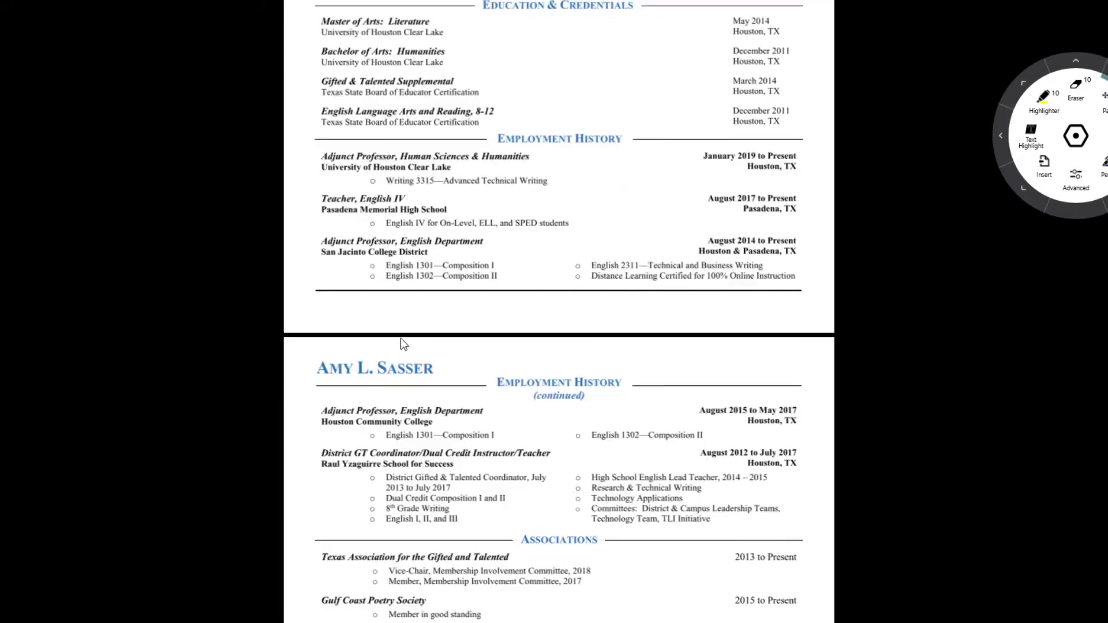
{"action": "scroll", "coordinate": [401, 341], "scroll_direction": "down", "scroll_amount": 3}
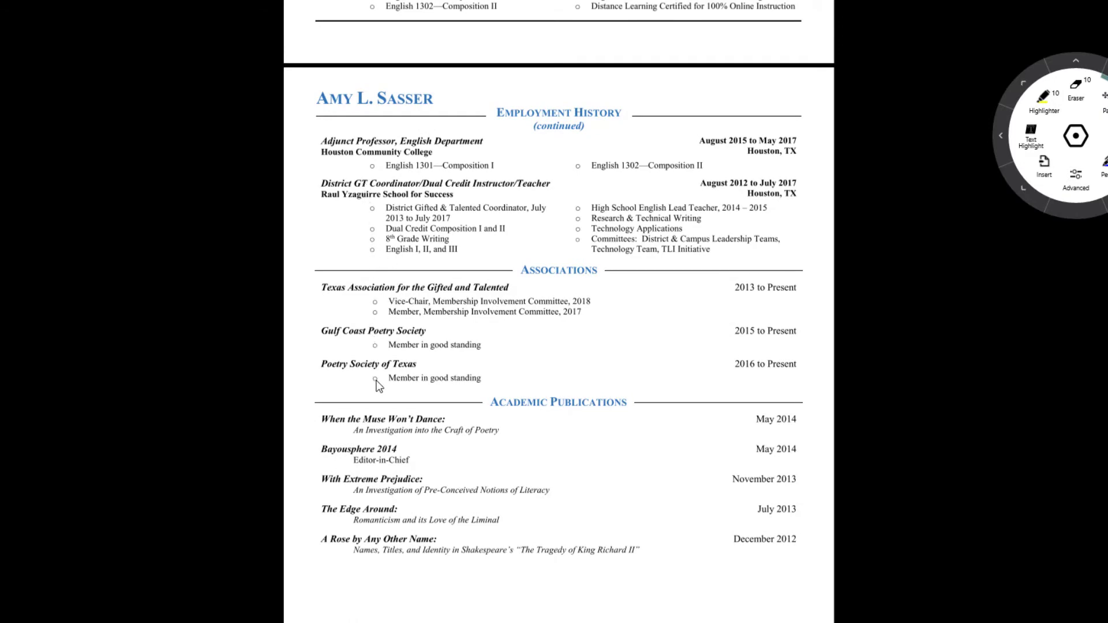
{"action": "scroll", "coordinate": [530, 199], "scroll_direction": "up", "scroll_amount": 4}
{"action": "scroll", "coordinate": [529, 199], "scroll_direction": "up", "scroll_amount": 5}
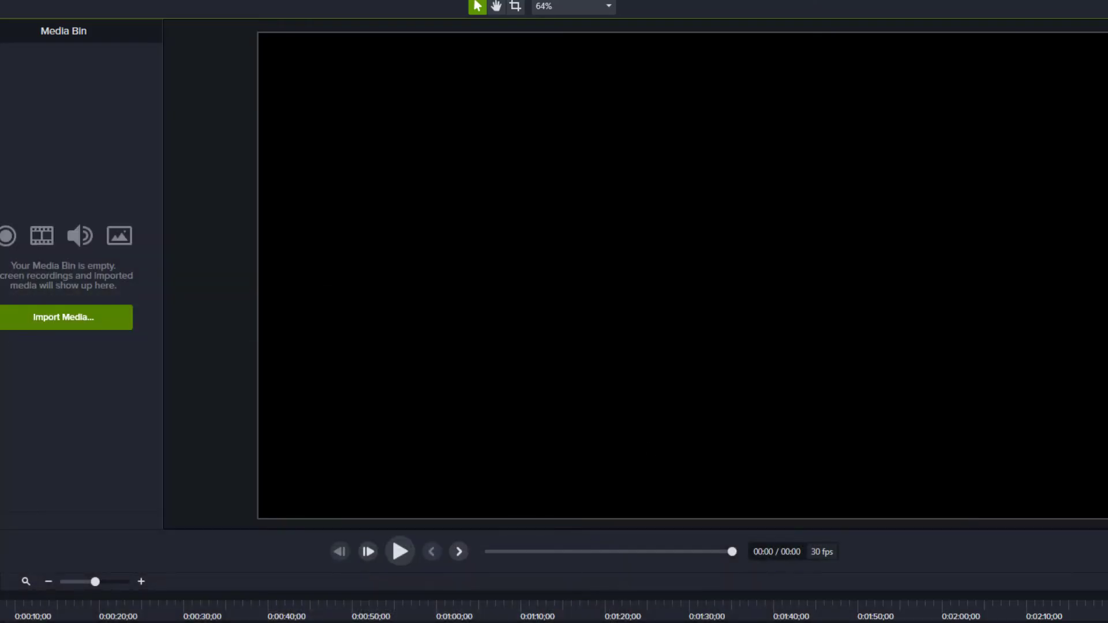
{"action": "mouse_move", "coordinate": [117, 622]}
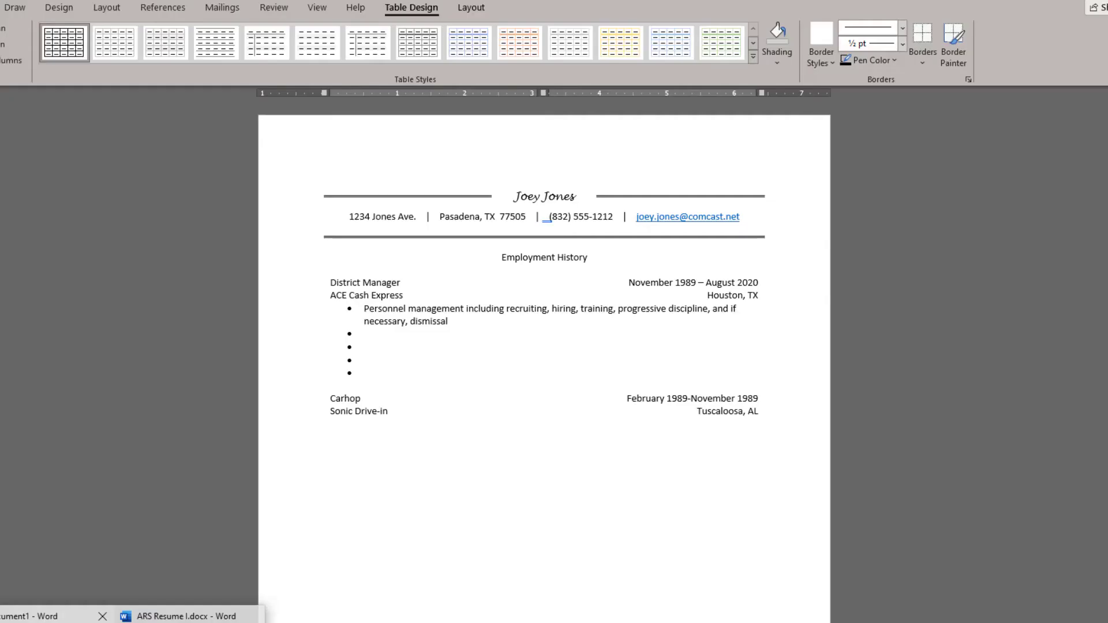
{"action": "left_click", "coordinate": [58, 618]}
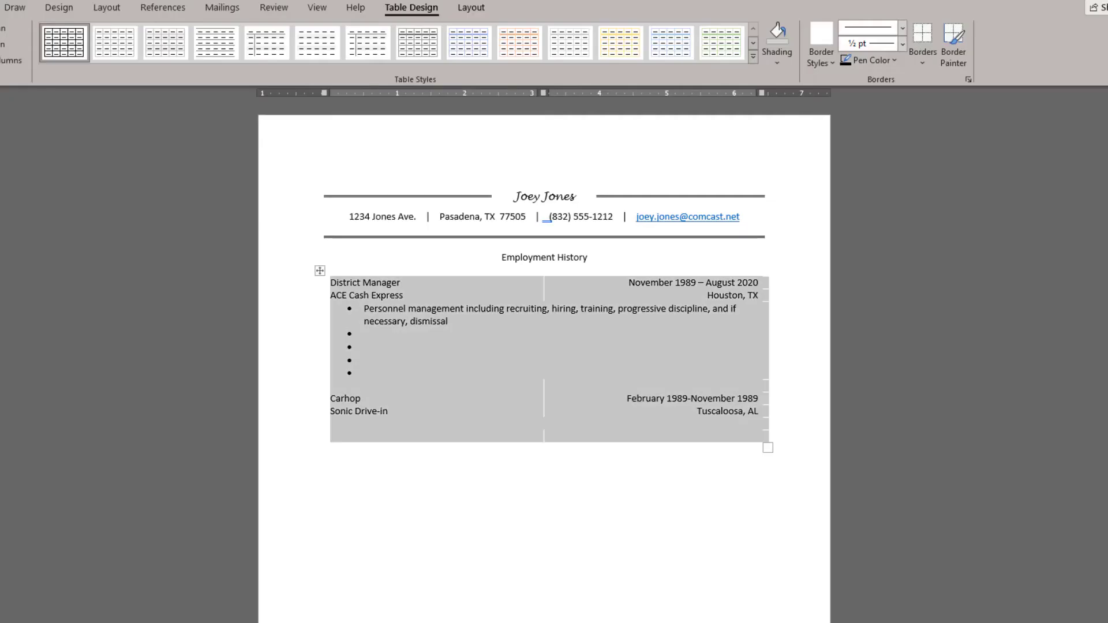